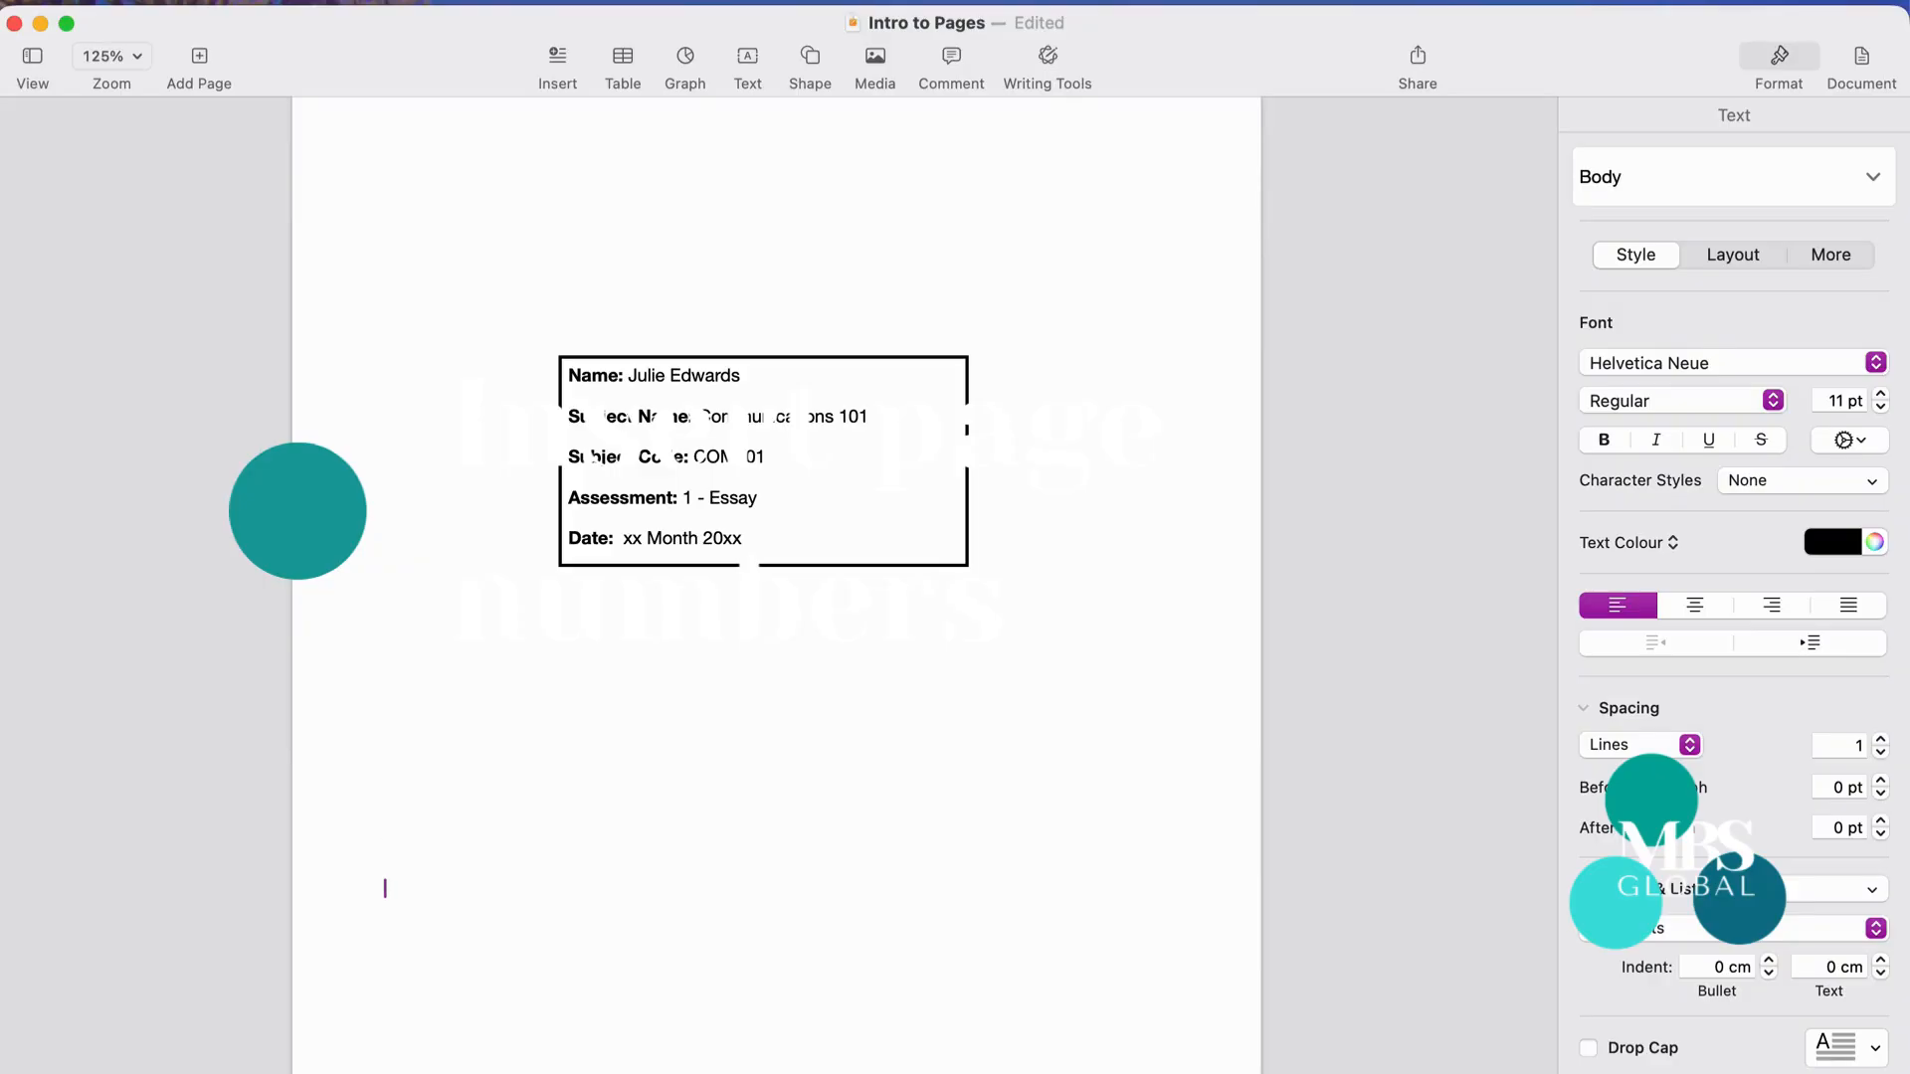
- Move the caret below the cover details and bring up the Insert menu
{"action": "key", "text": "Up"}
{"action": "key", "text": "Up"}
{"action": "key", "text": "Up"}
{"action": "key", "text": "Up"}
{"action": "key", "text": "Up"}
{"action": "key", "text": "Up"}
{"action": "key", "text": "Up"}
{"action": "left_click", "coordinate": [271, 12]}
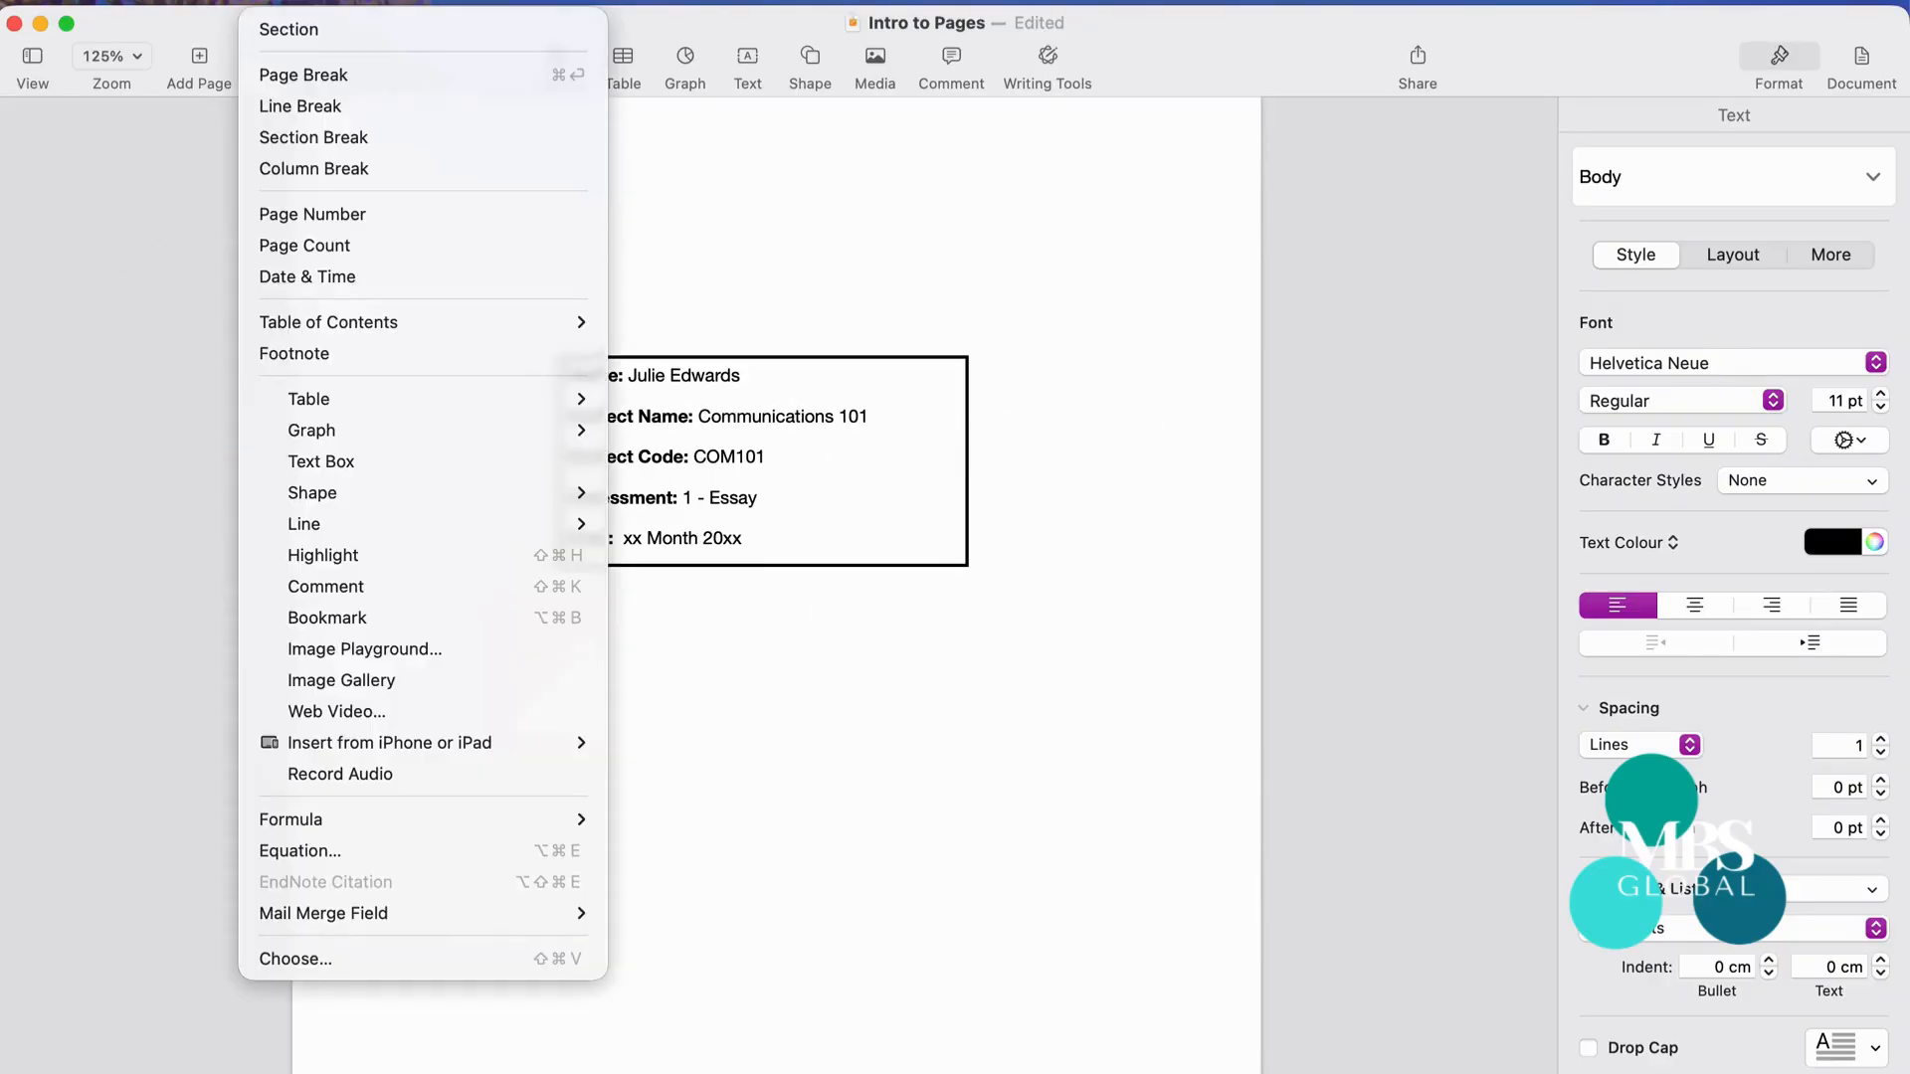
- Insert a page break after the cover details to begin a blank second page
{"action": "left_click", "coordinate": [303, 80]}
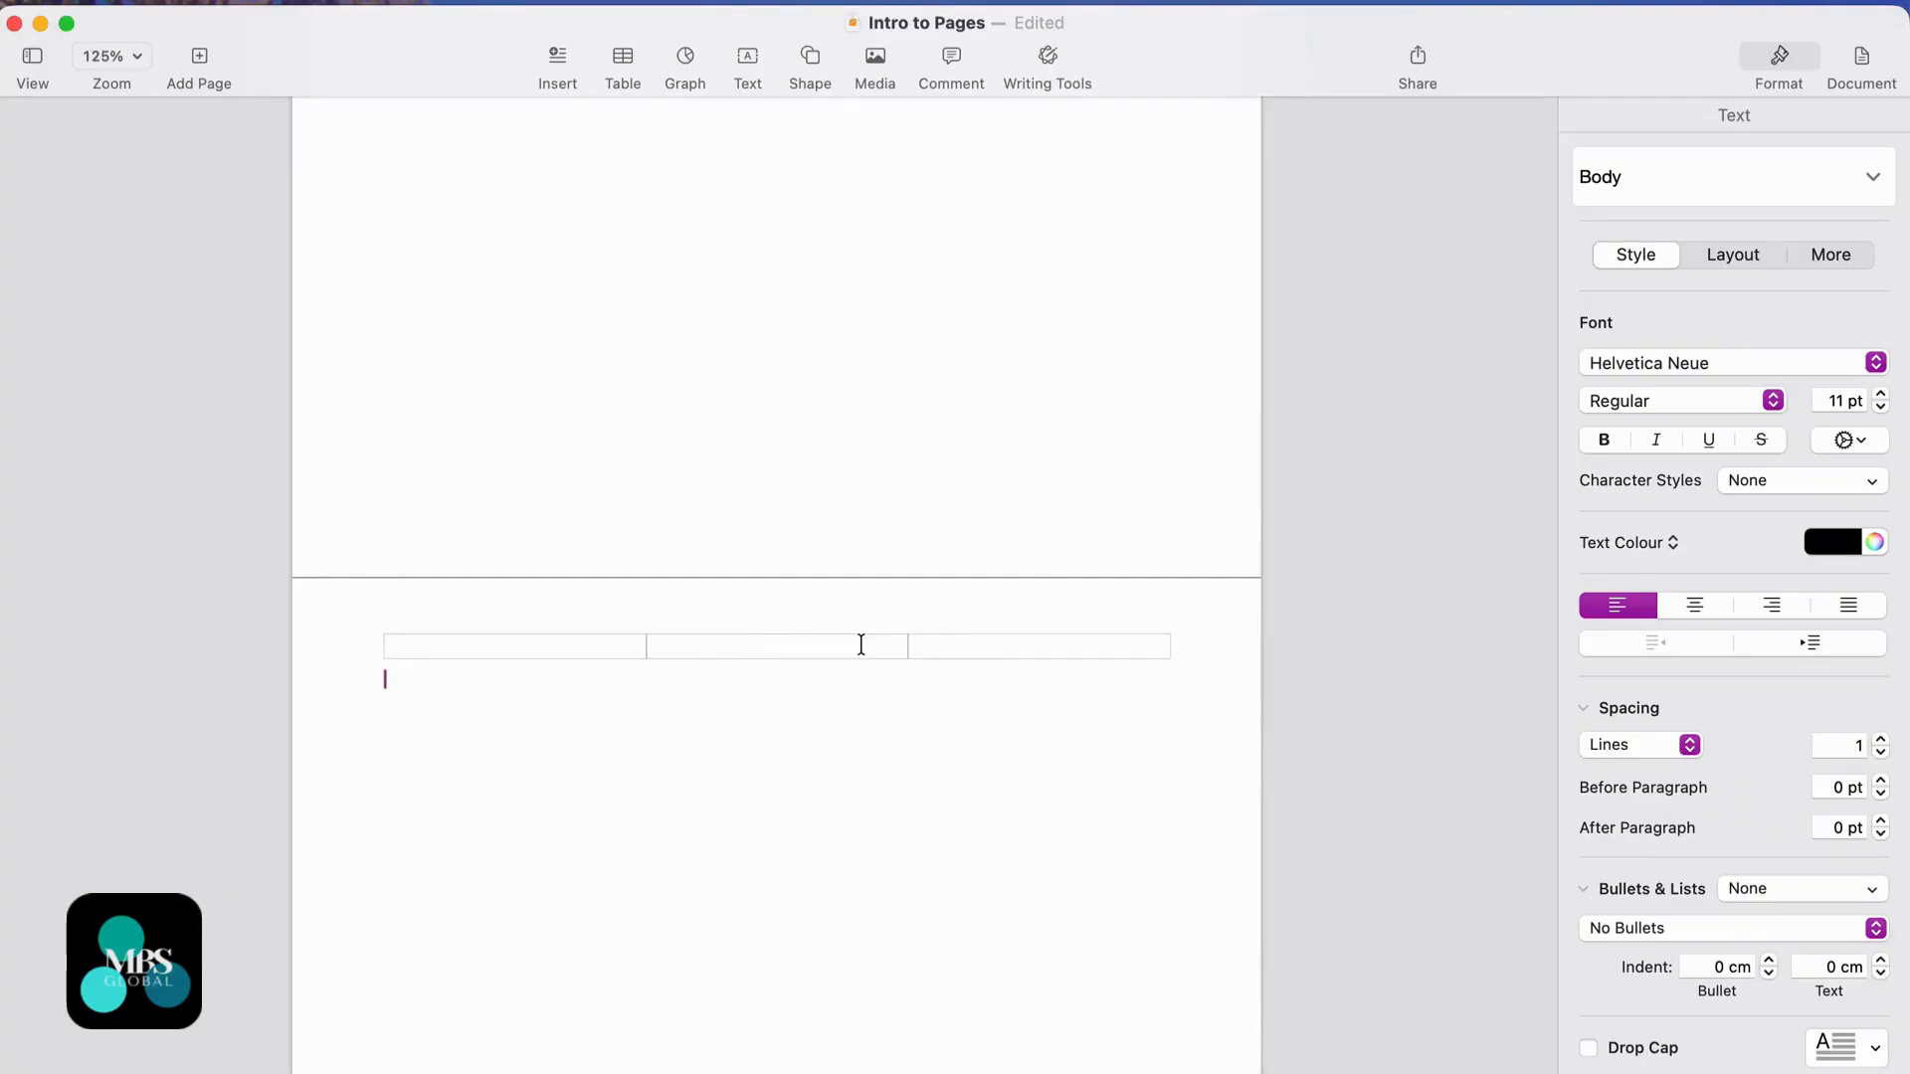
- Insert a 'Page 2 of 2' style page number in the right header field
{"action": "left_click", "coordinate": [946, 645]}
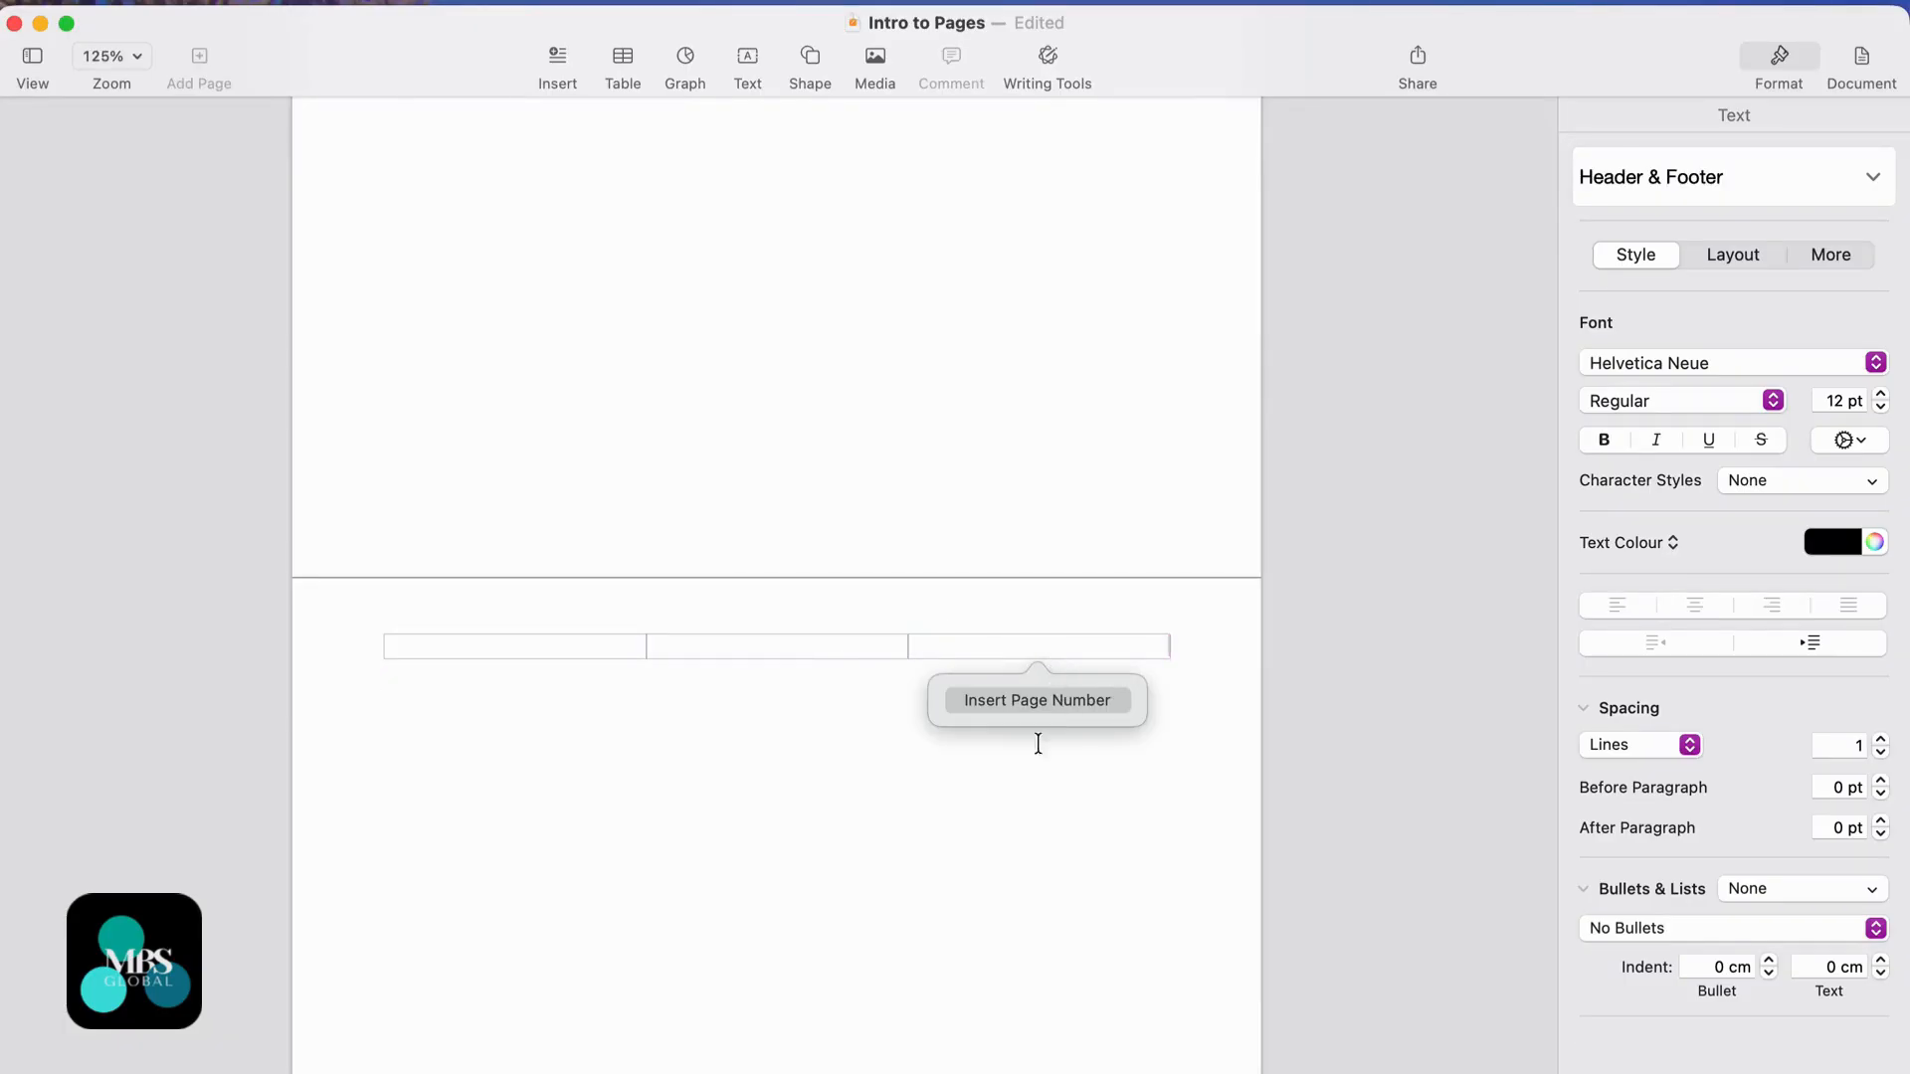
{"action": "scroll", "coordinate": [1023, 827], "scroll_direction": "down", "scroll_amount": 5}
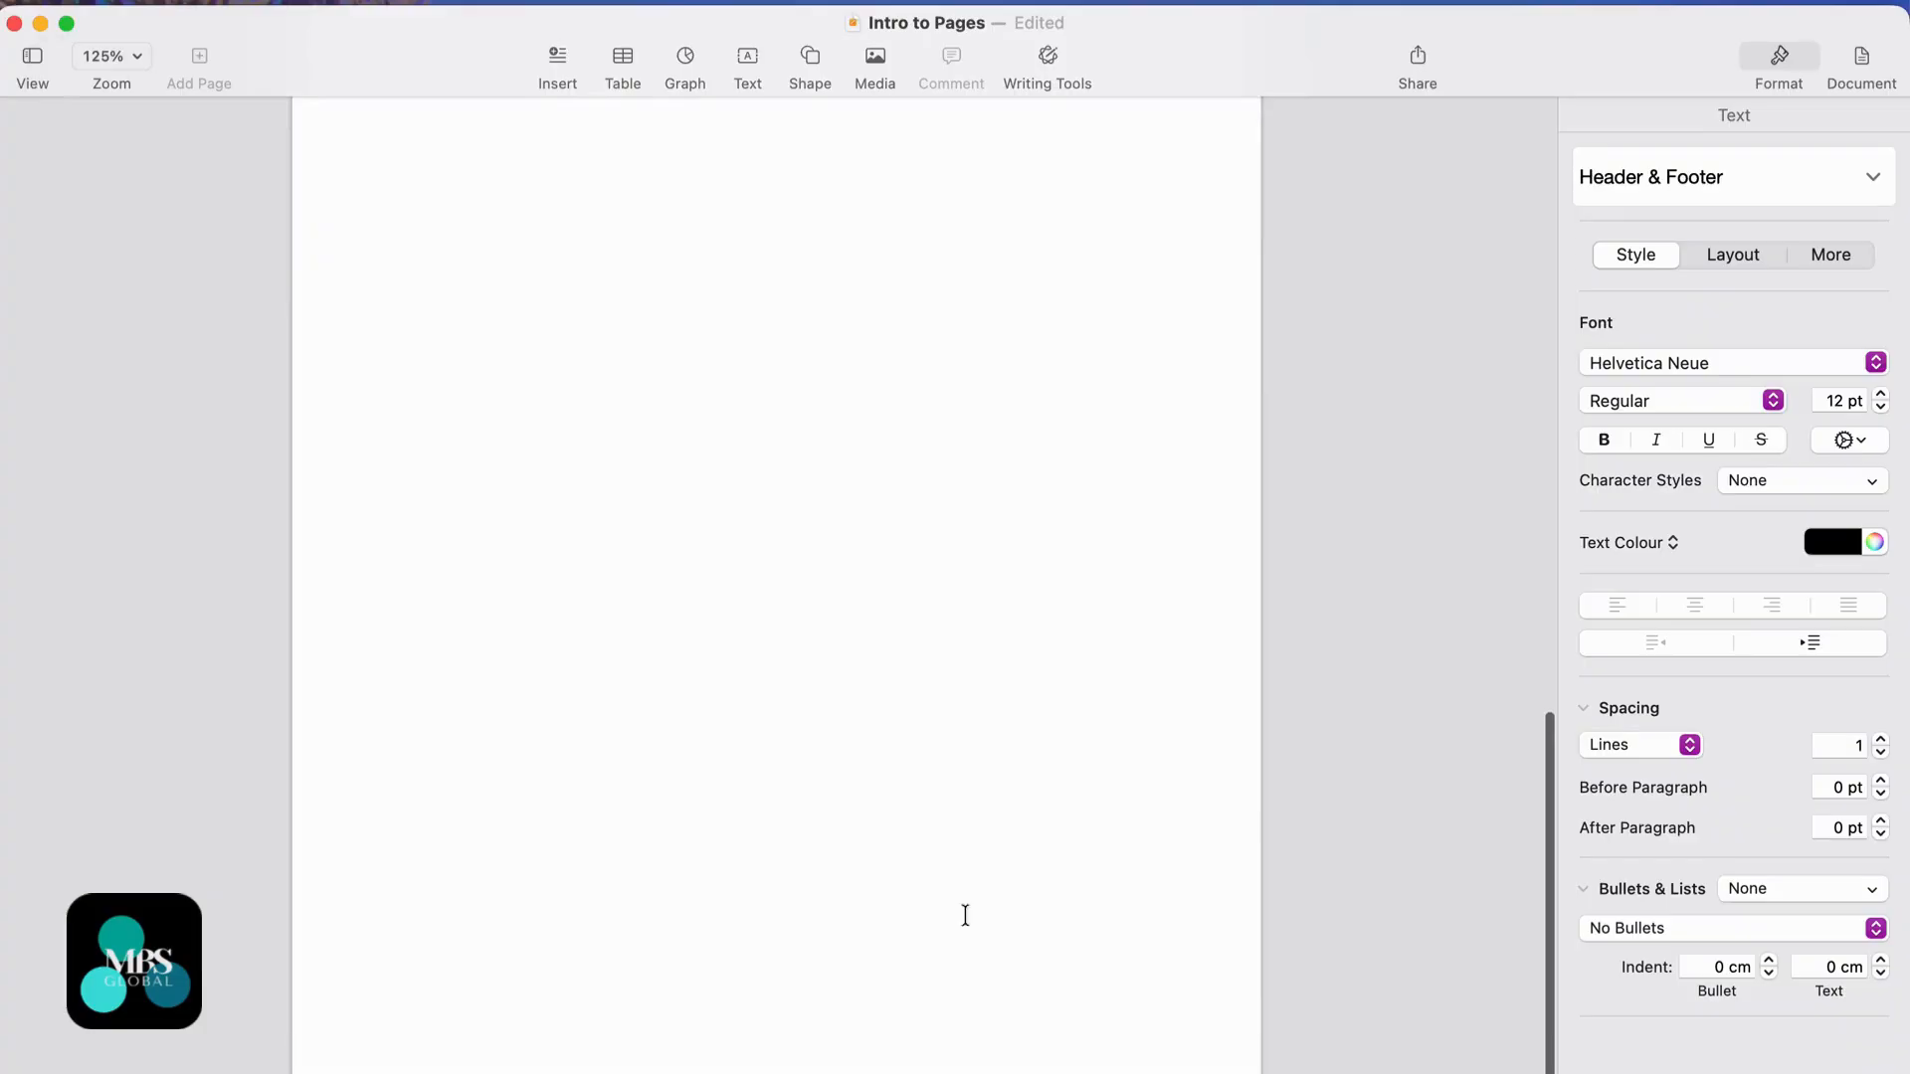
{"action": "left_click", "coordinate": [947, 1018]}
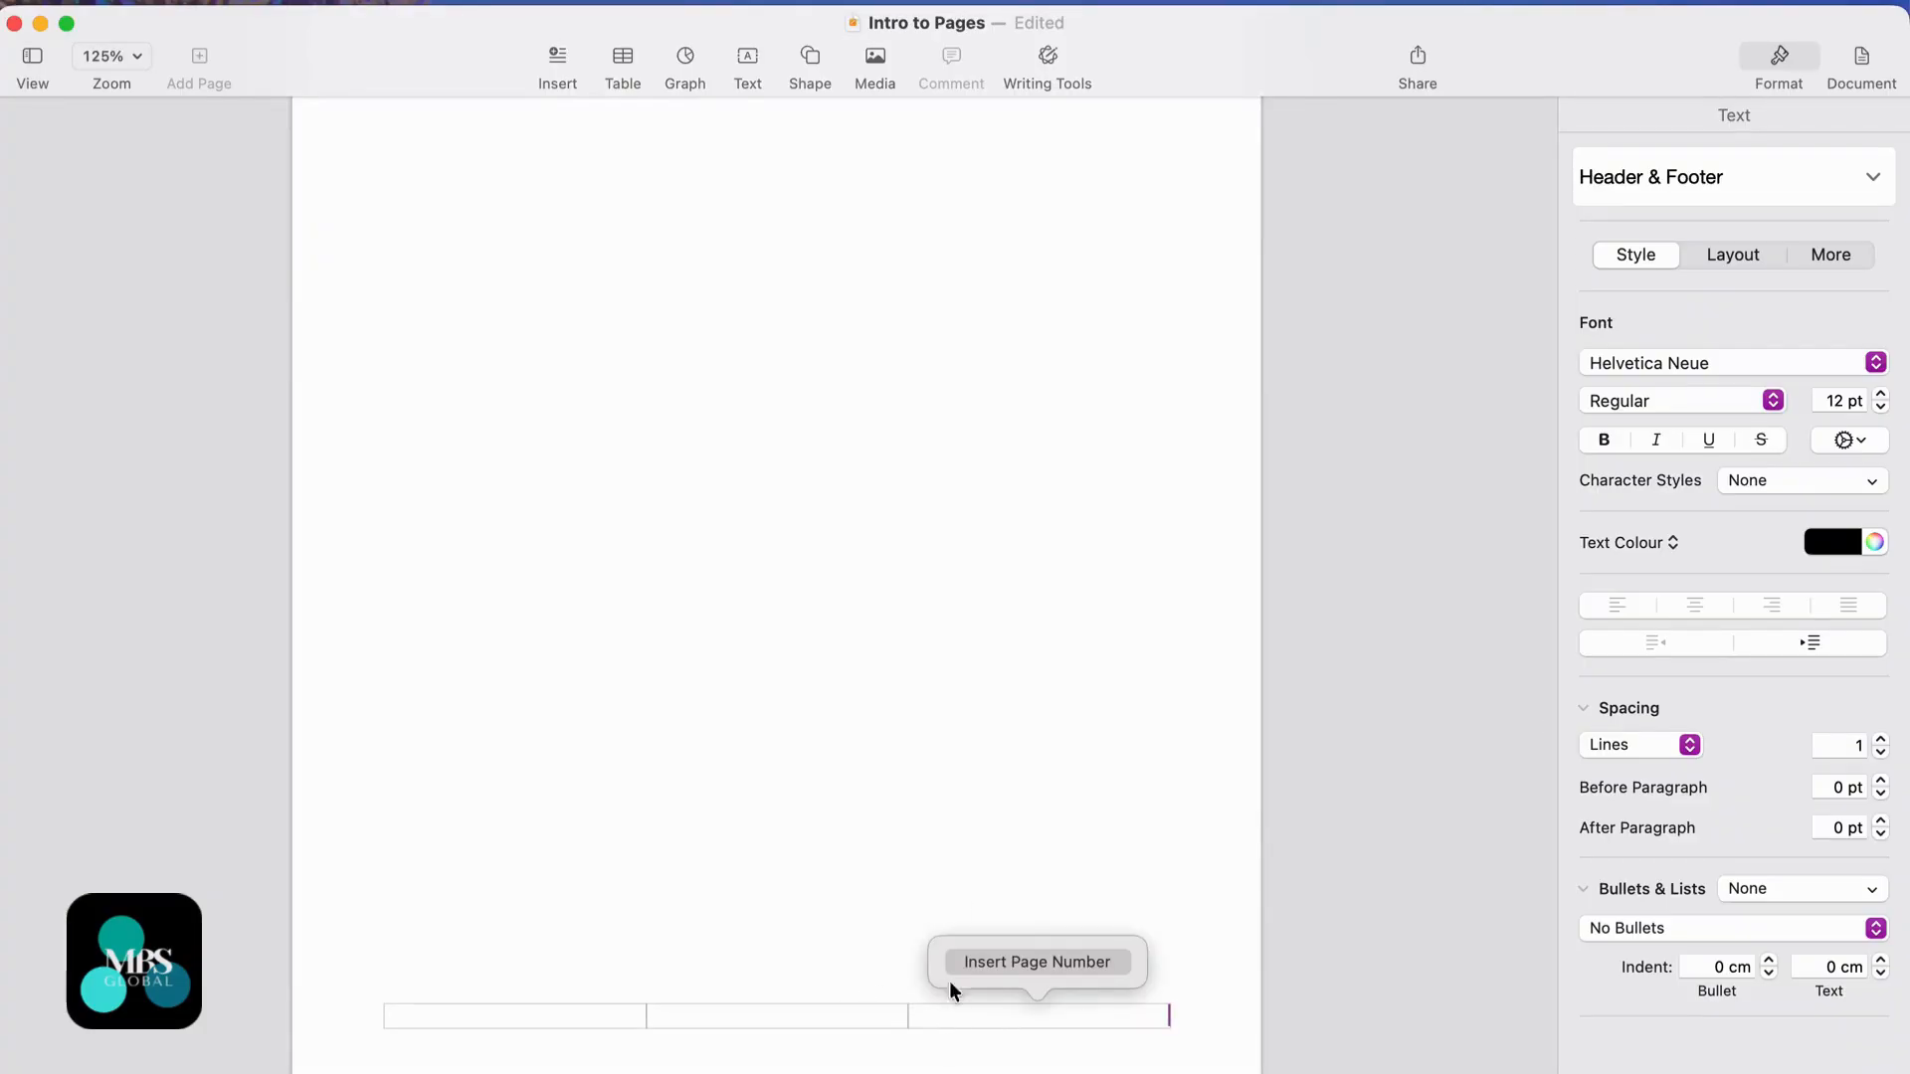
{"action": "scroll", "coordinate": [951, 499], "scroll_direction": "down", "scroll_amount": 8}
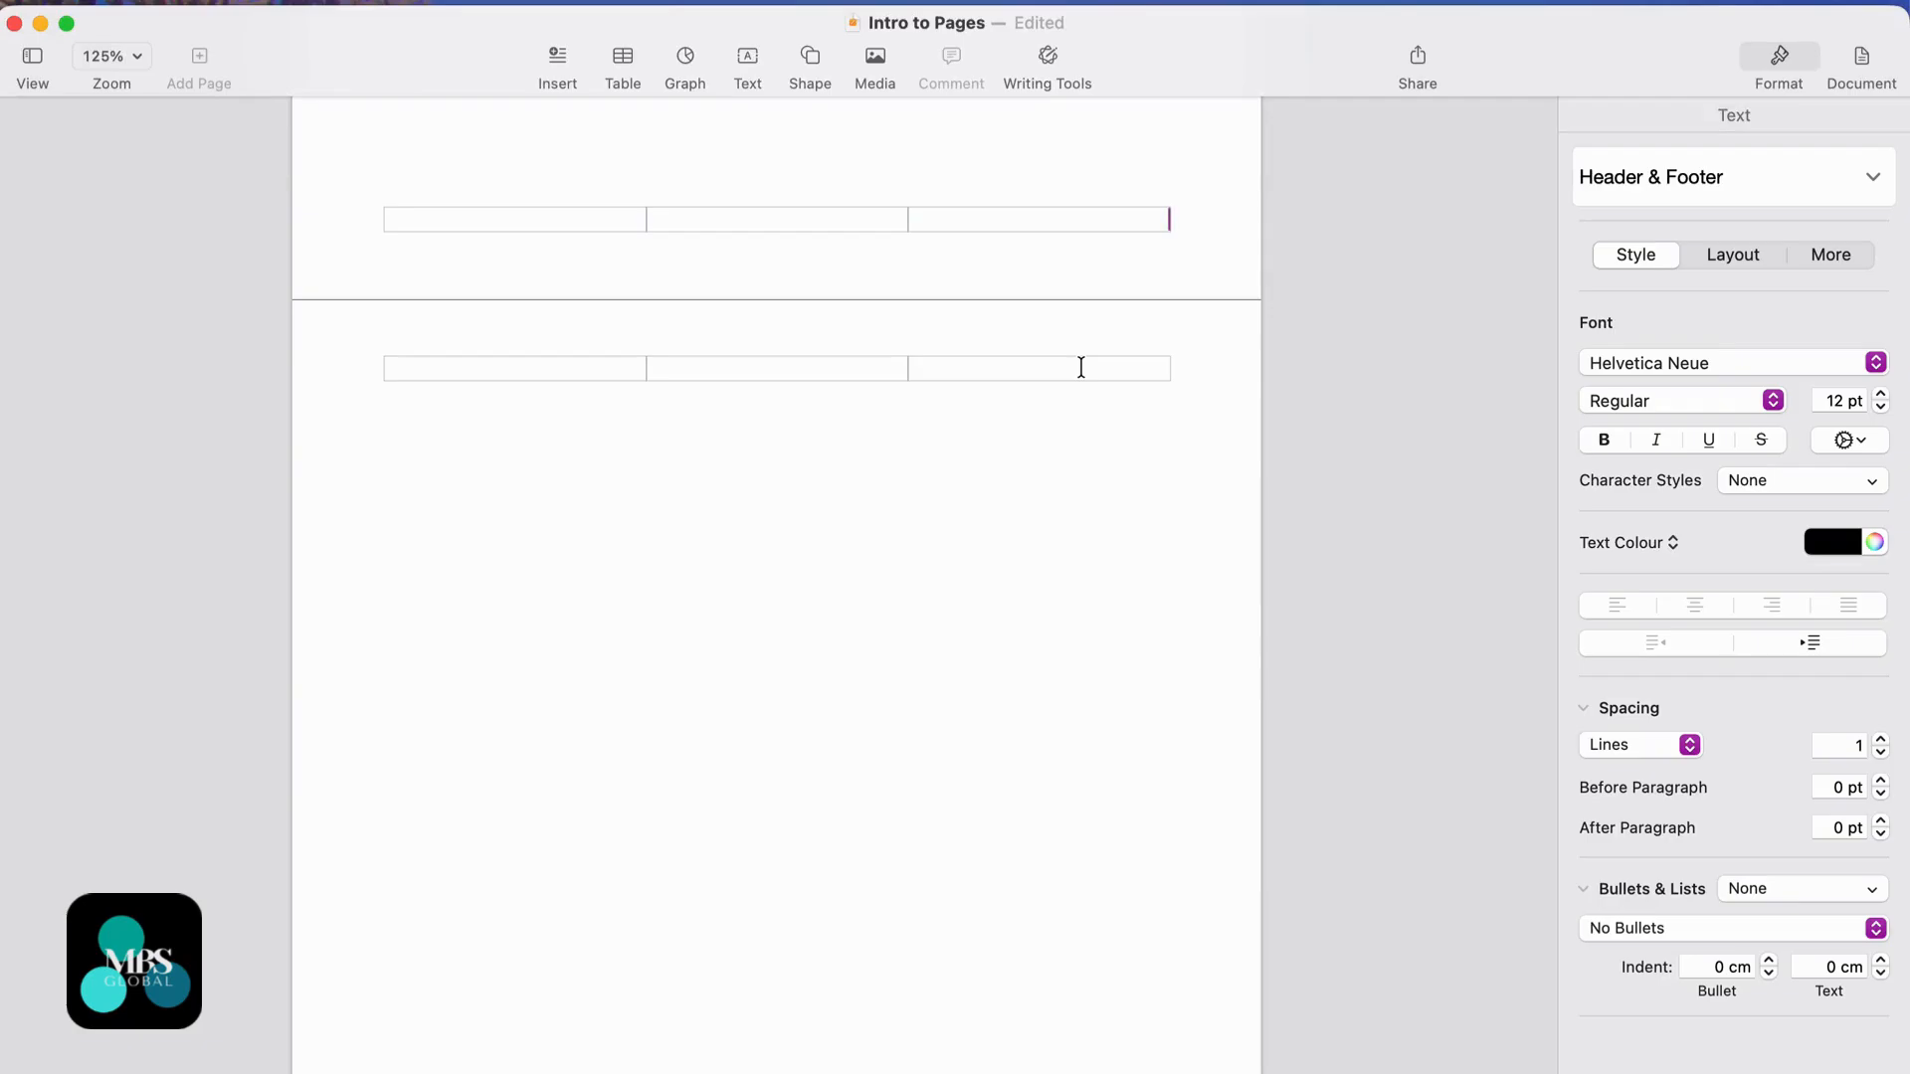
{"action": "left_click", "coordinate": [1081, 367]}
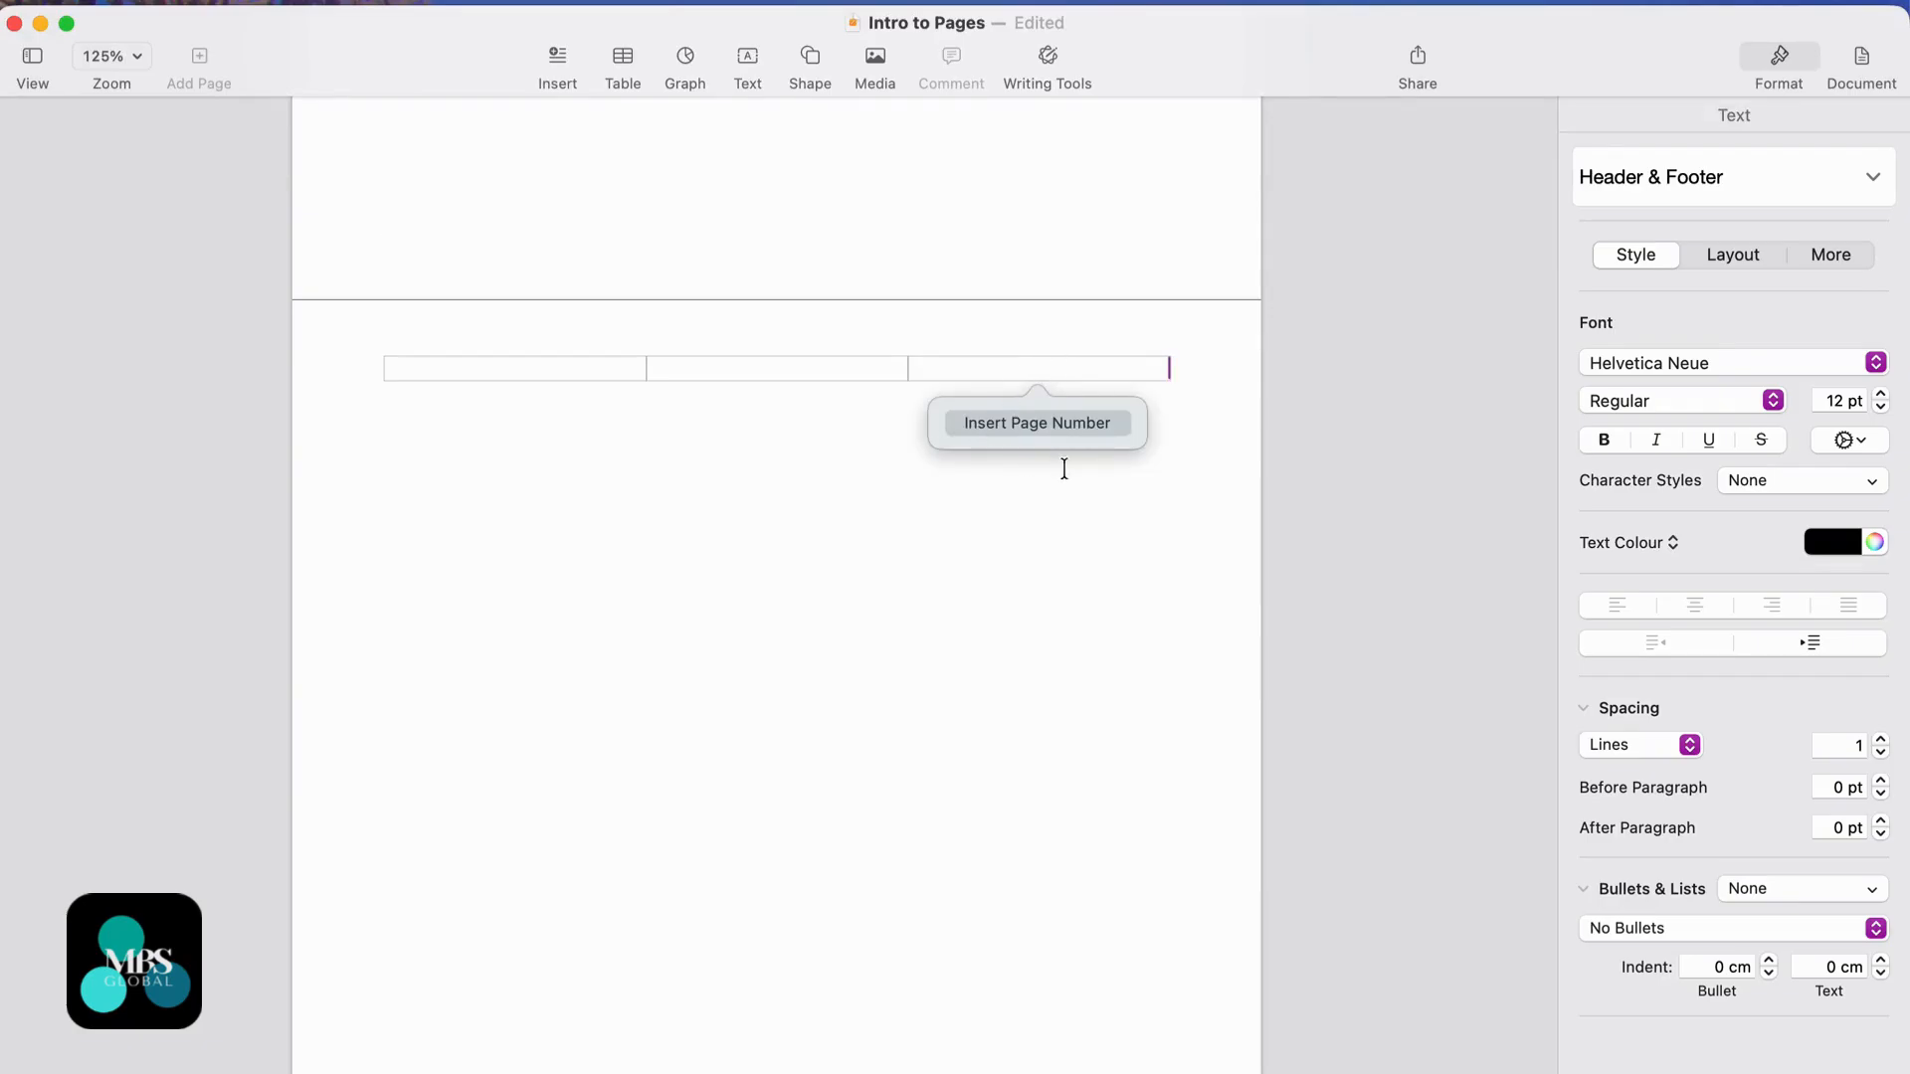
{"action": "left_click", "coordinate": [1035, 424]}
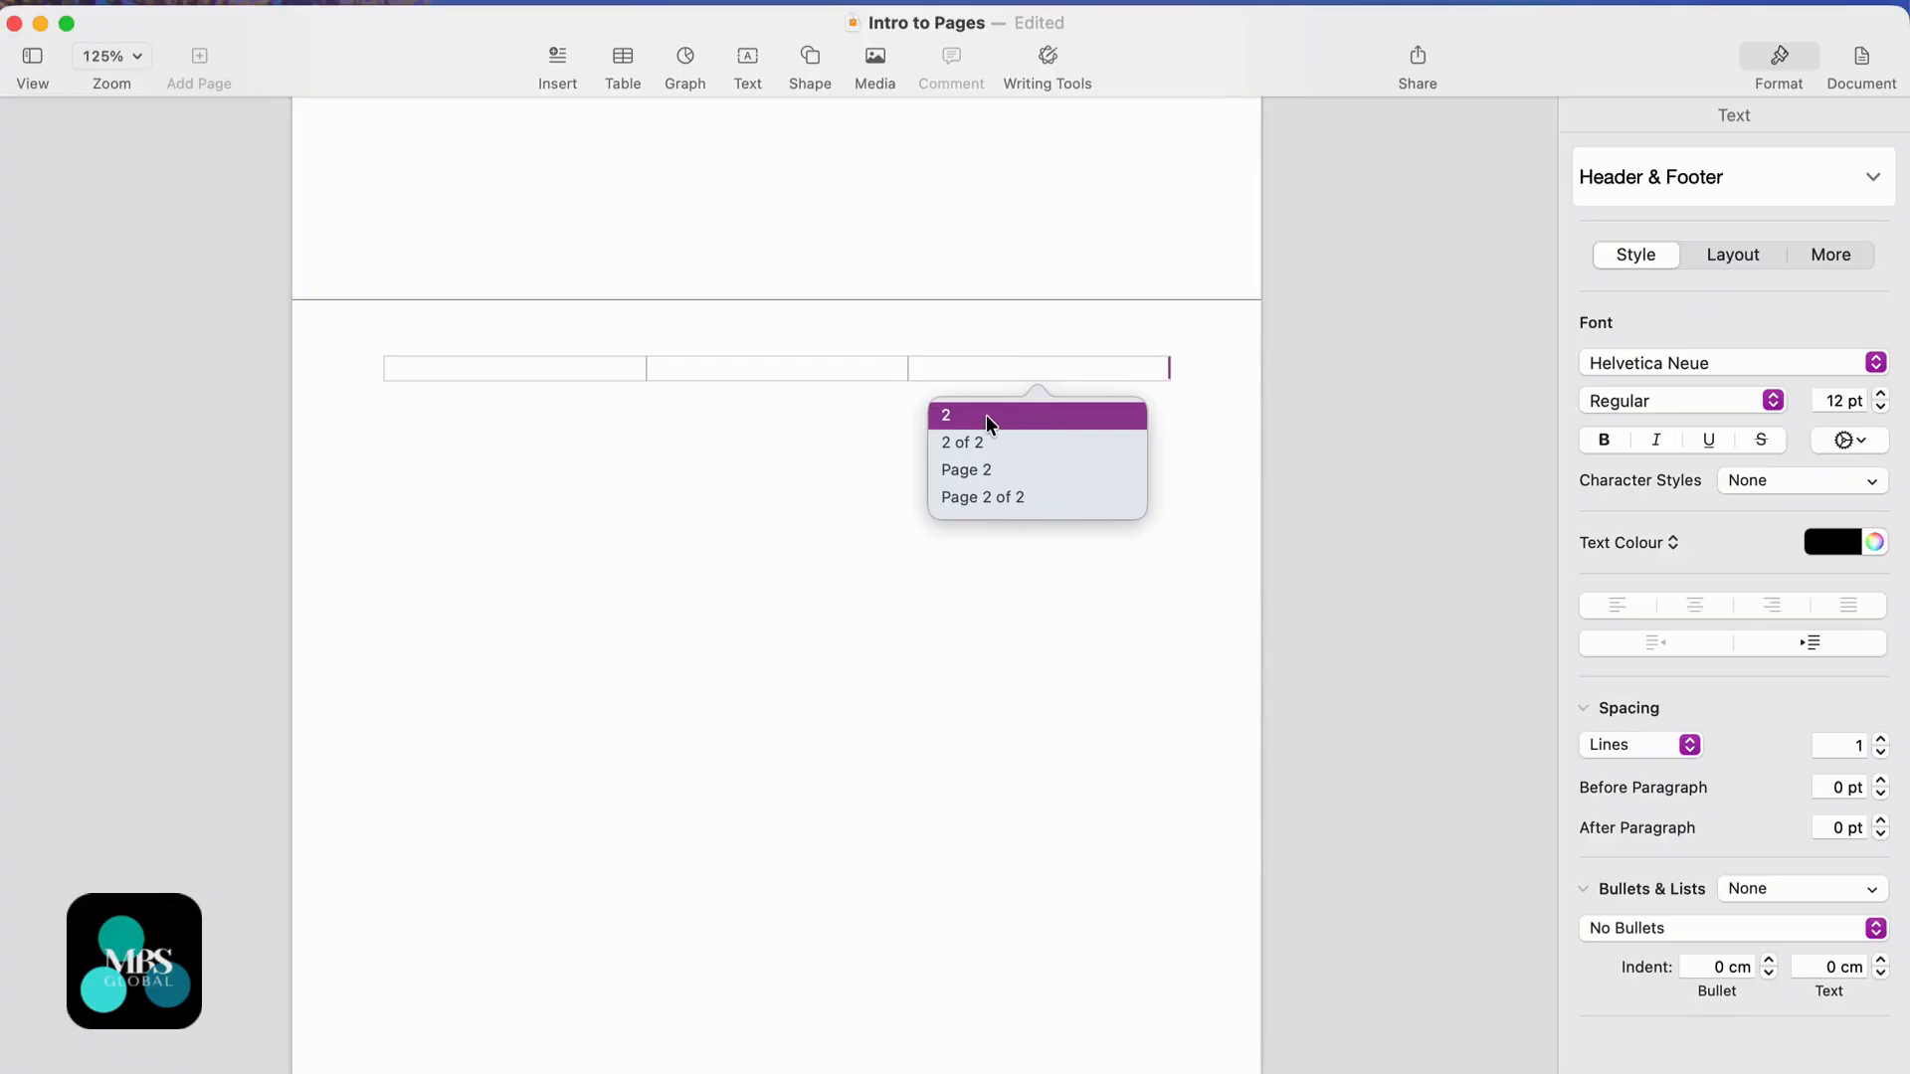
{"action": "left_click", "coordinate": [1005, 497]}
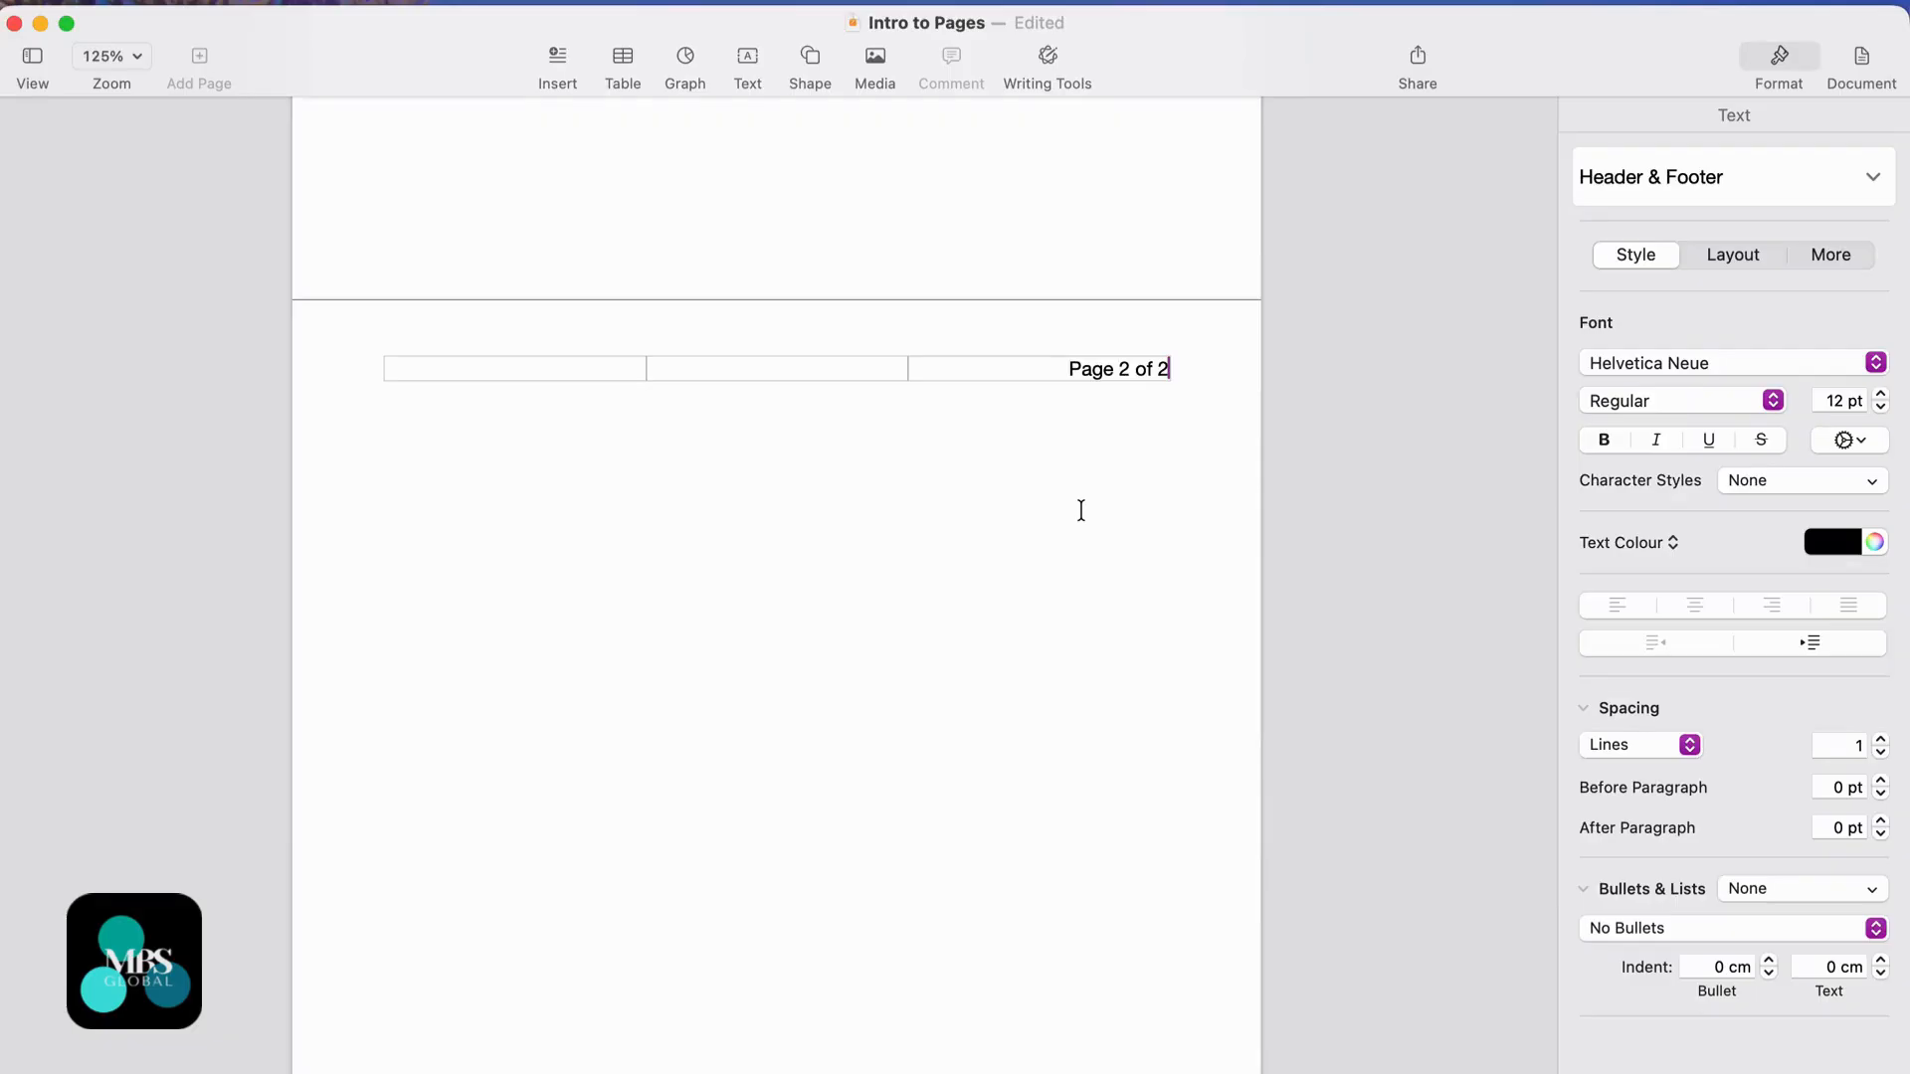
{"action": "scroll", "coordinate": [1081, 509], "scroll_direction": "up", "scroll_amount": 10}
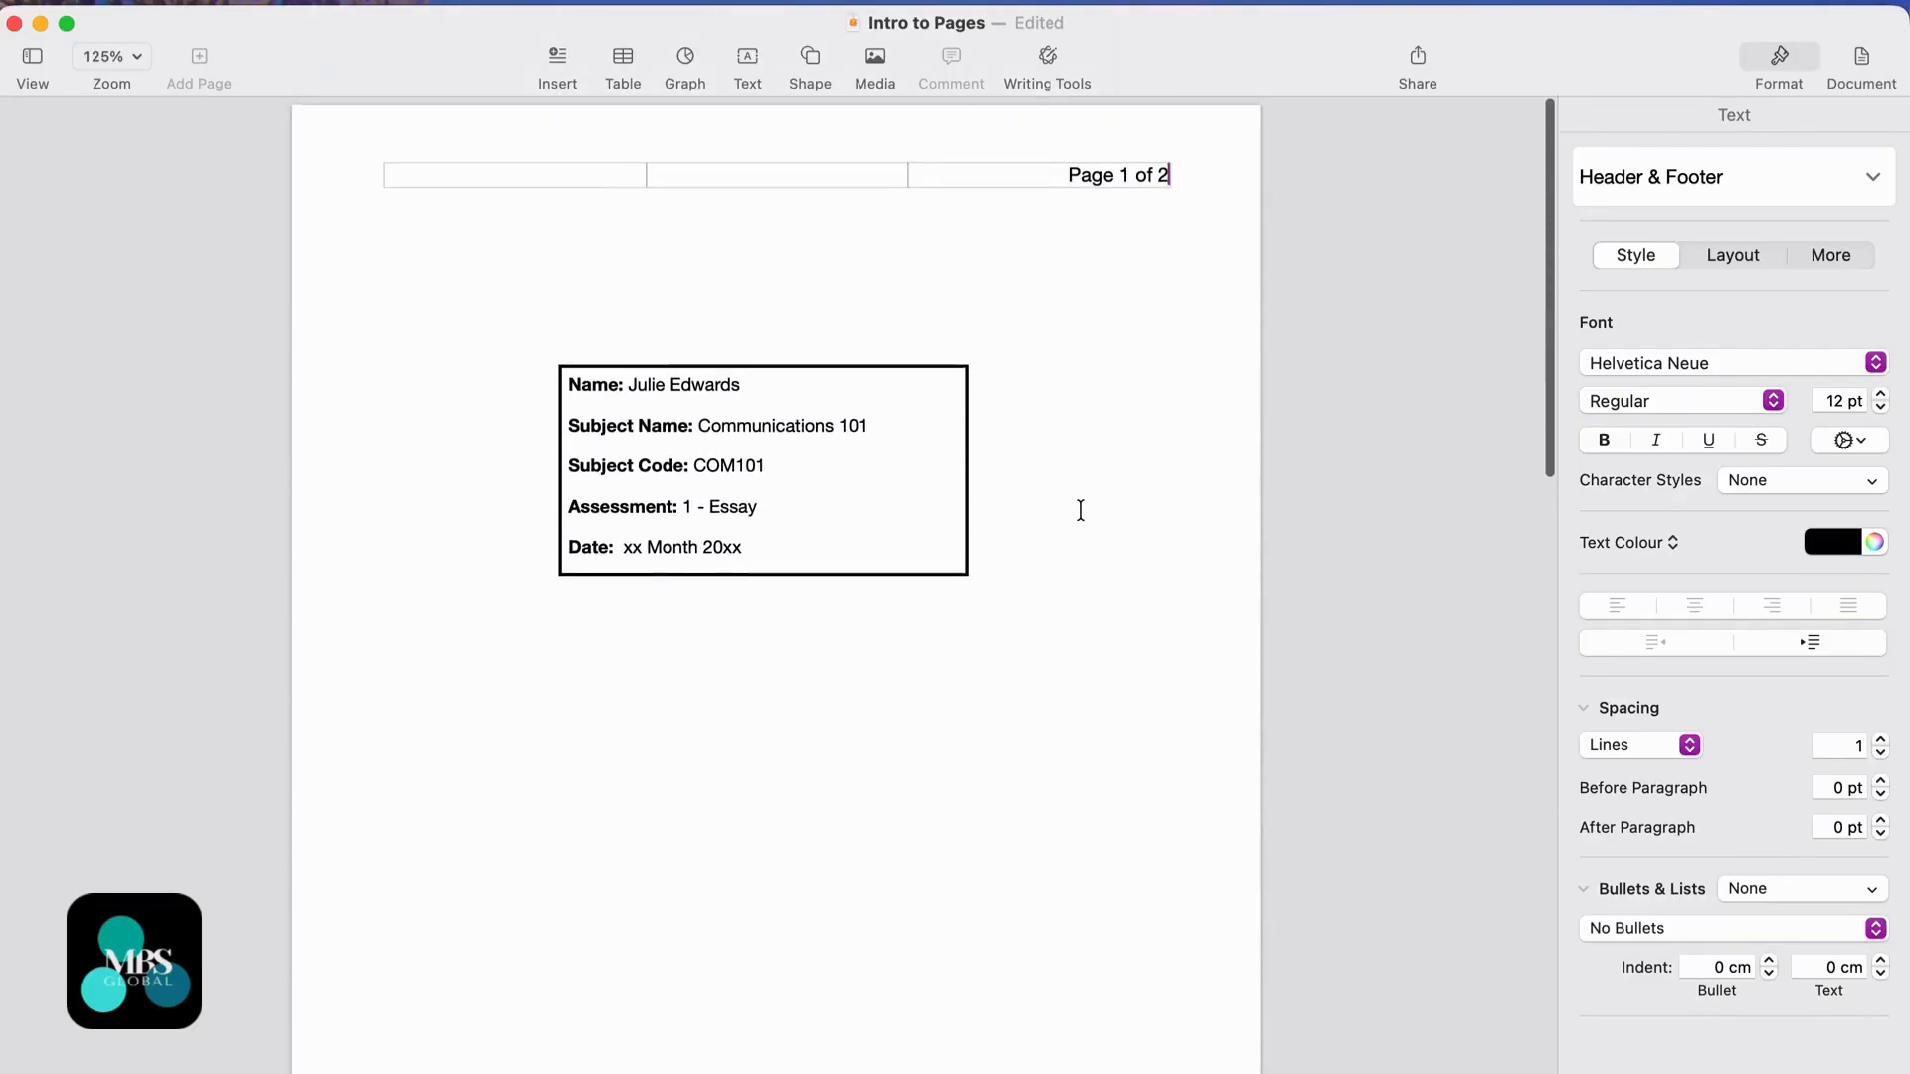
{"action": "scroll", "coordinate": [1120, 444], "scroll_direction": "down", "scroll_amount": 10}
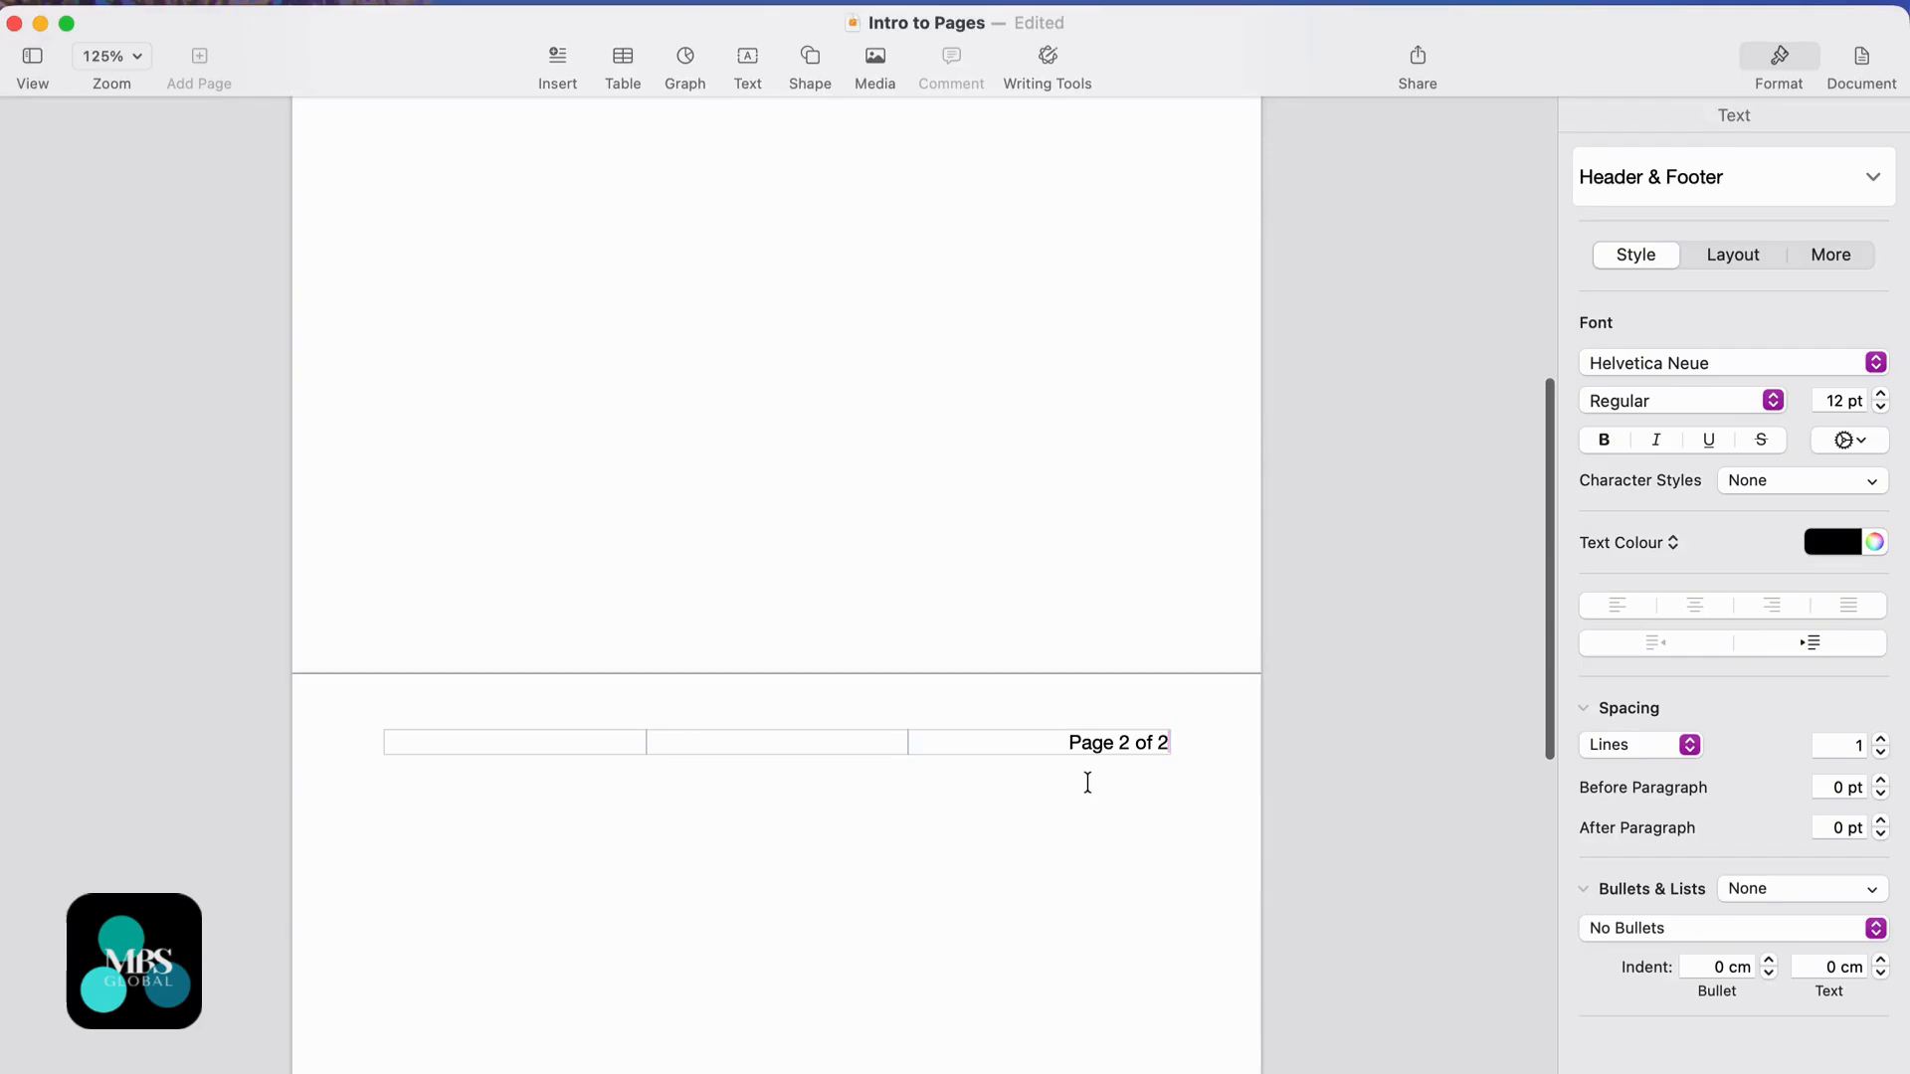
- Turn on 'Hide on first page of section' in the Document Section settings
{"action": "left_click", "coordinate": [1875, 74]}
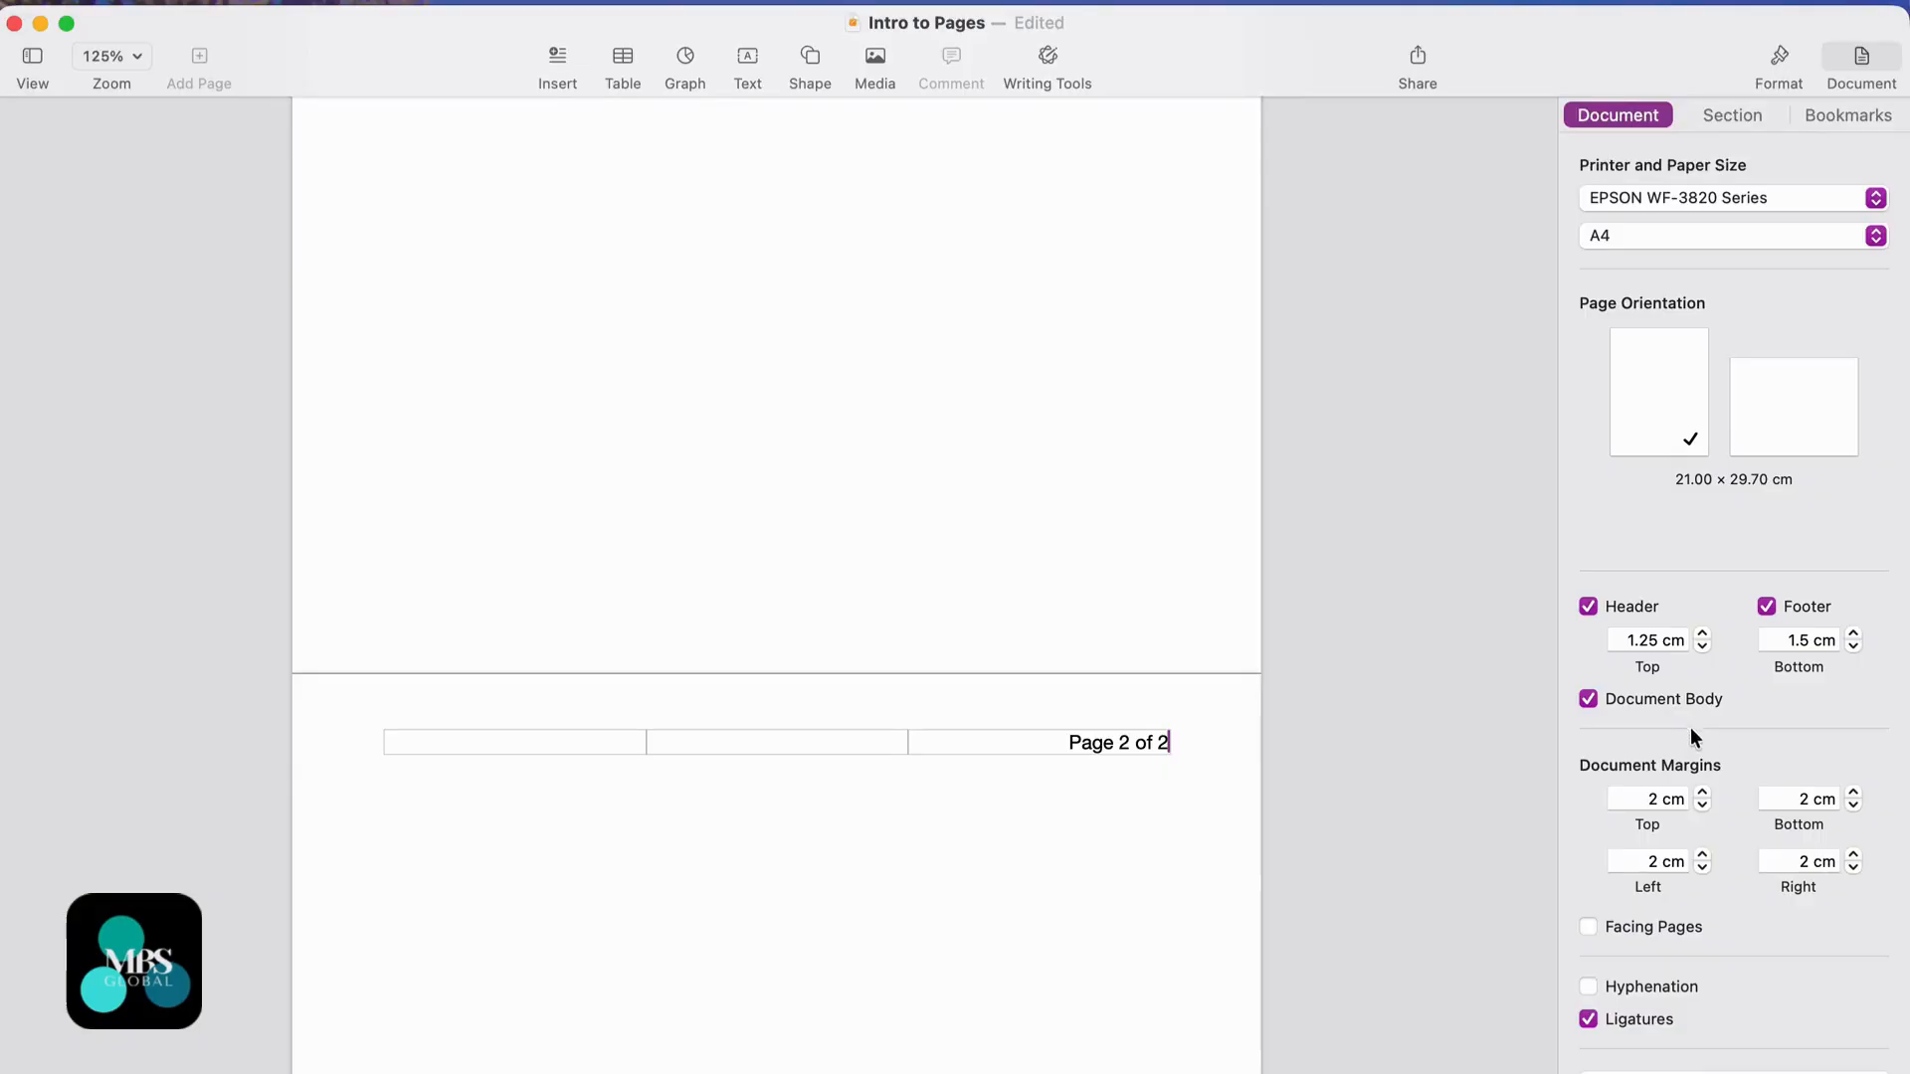
{"action": "scroll", "coordinate": [1682, 428], "scroll_direction": "down", "scroll_amount": 3}
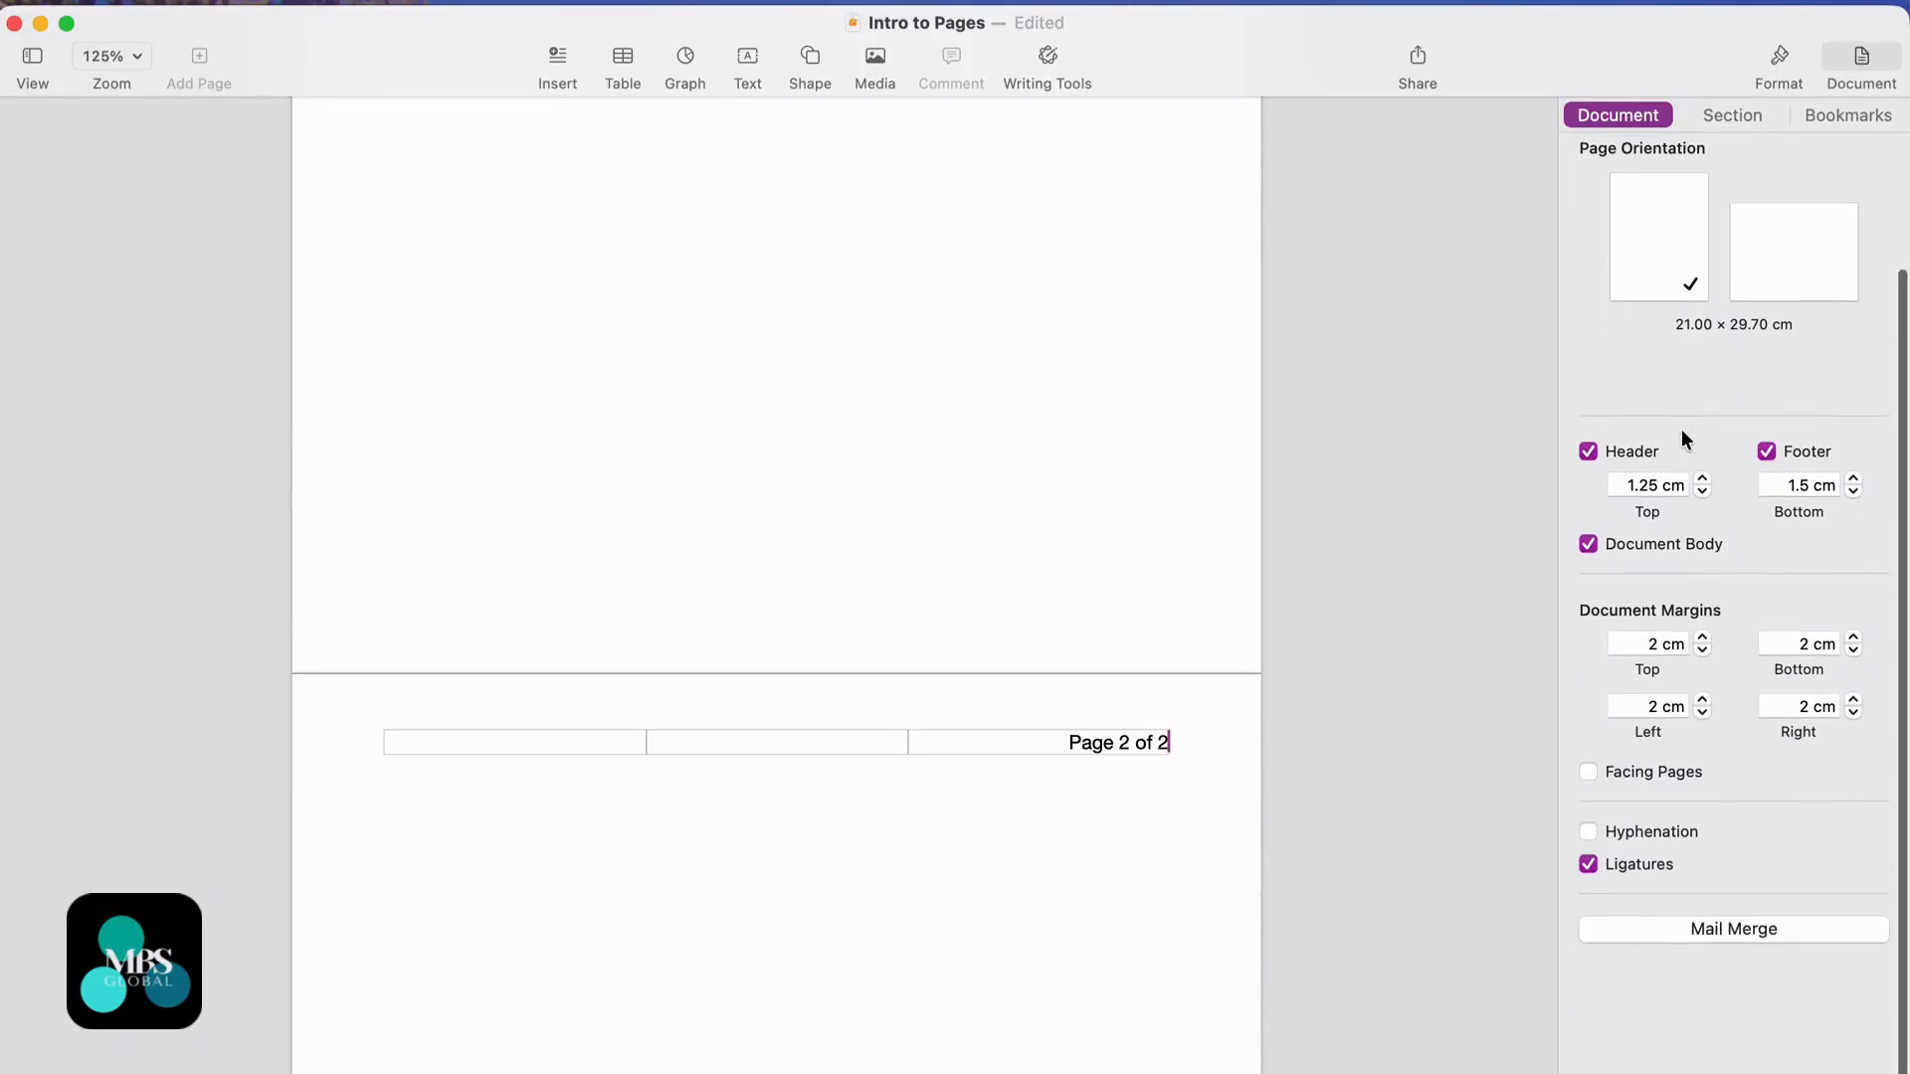
{"action": "left_click", "coordinate": [1734, 115]}
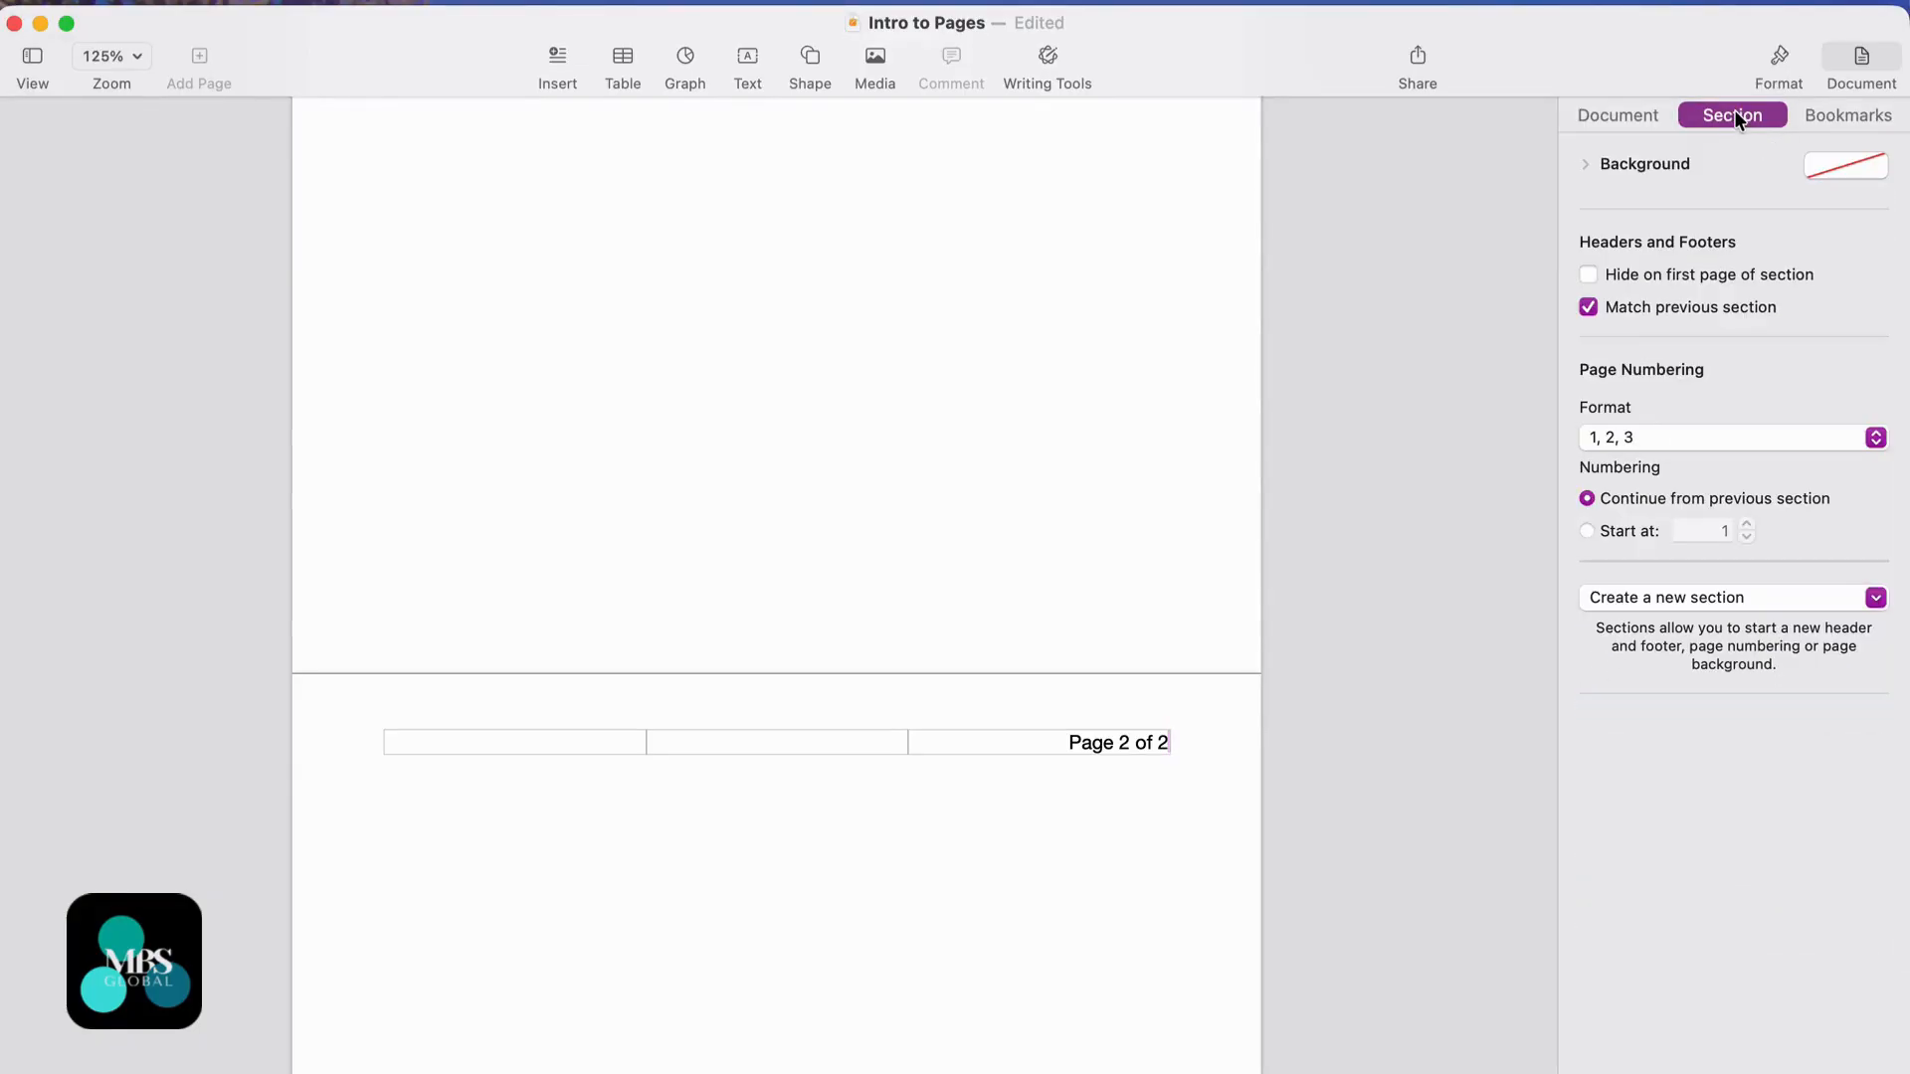
{"action": "left_click", "coordinate": [1589, 273]}
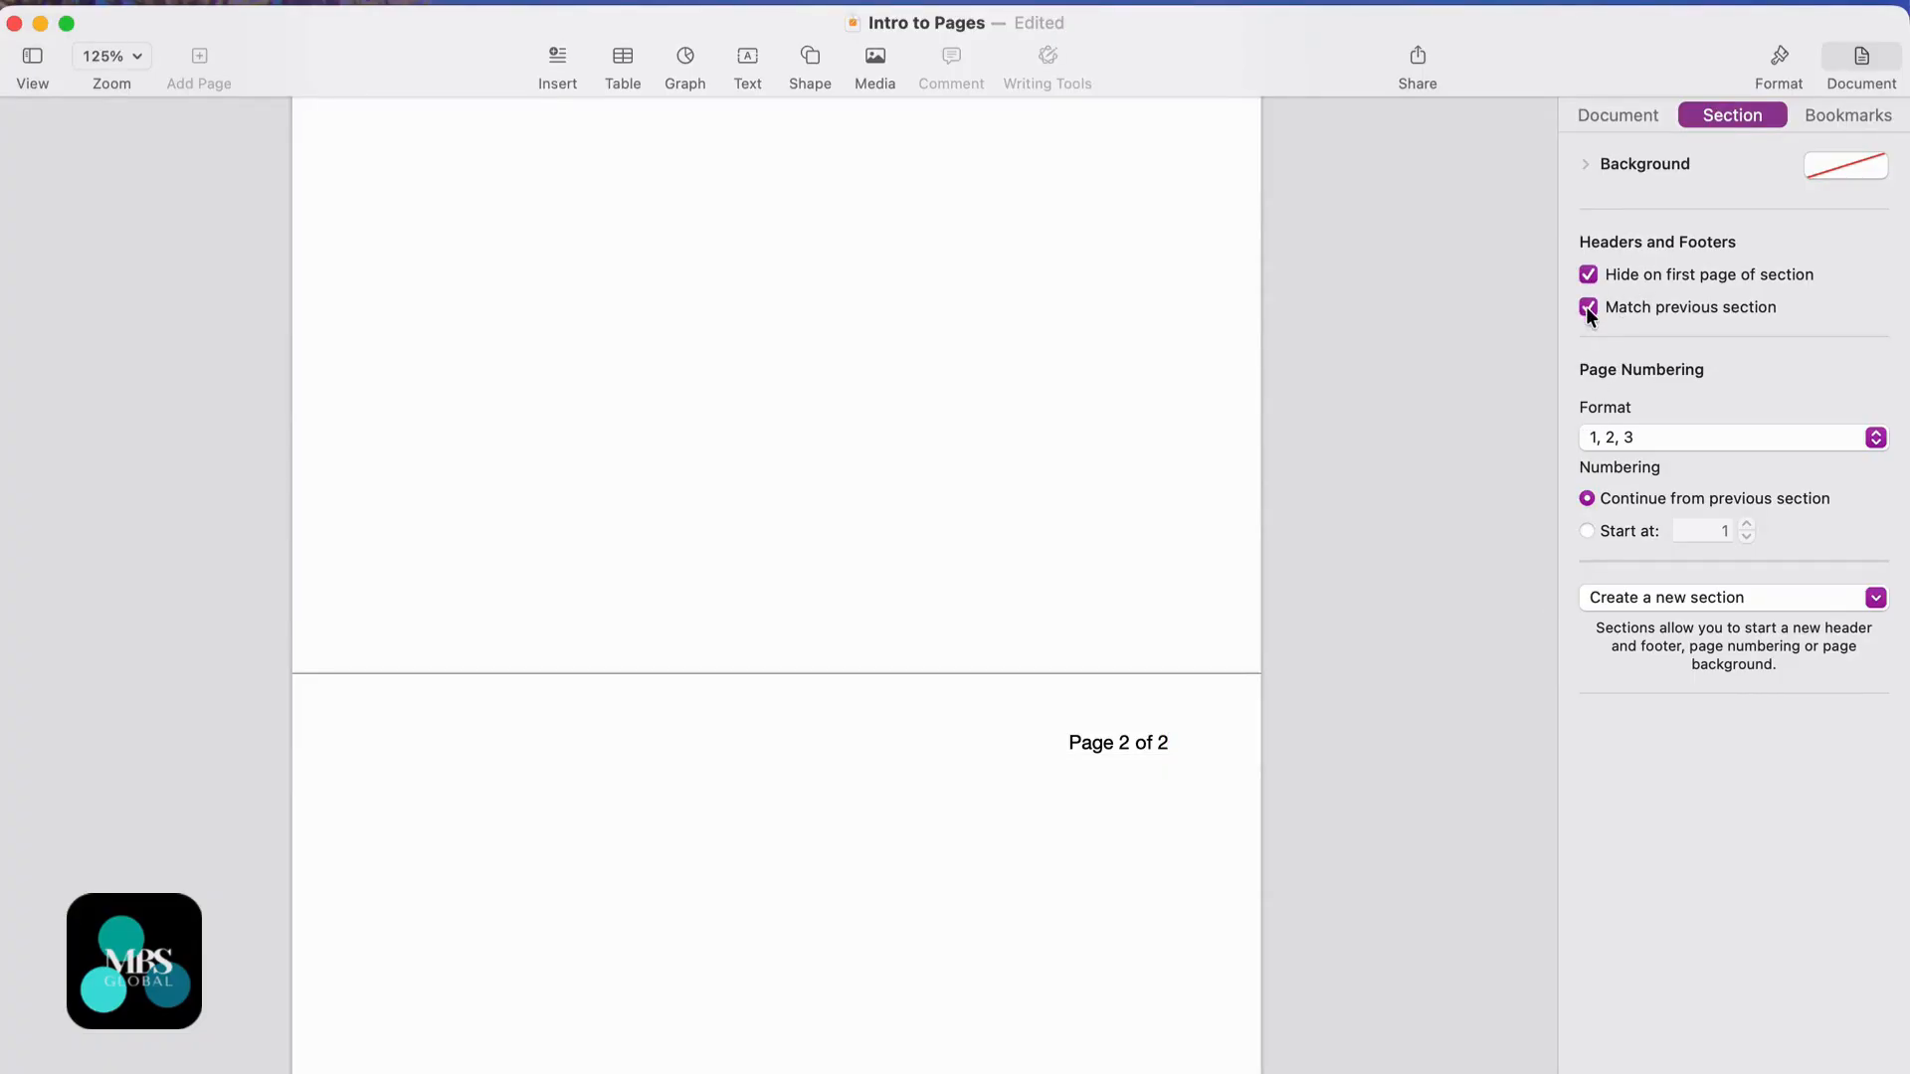
{"action": "scroll", "coordinate": [1164, 796], "scroll_direction": "up", "scroll_amount": 10}
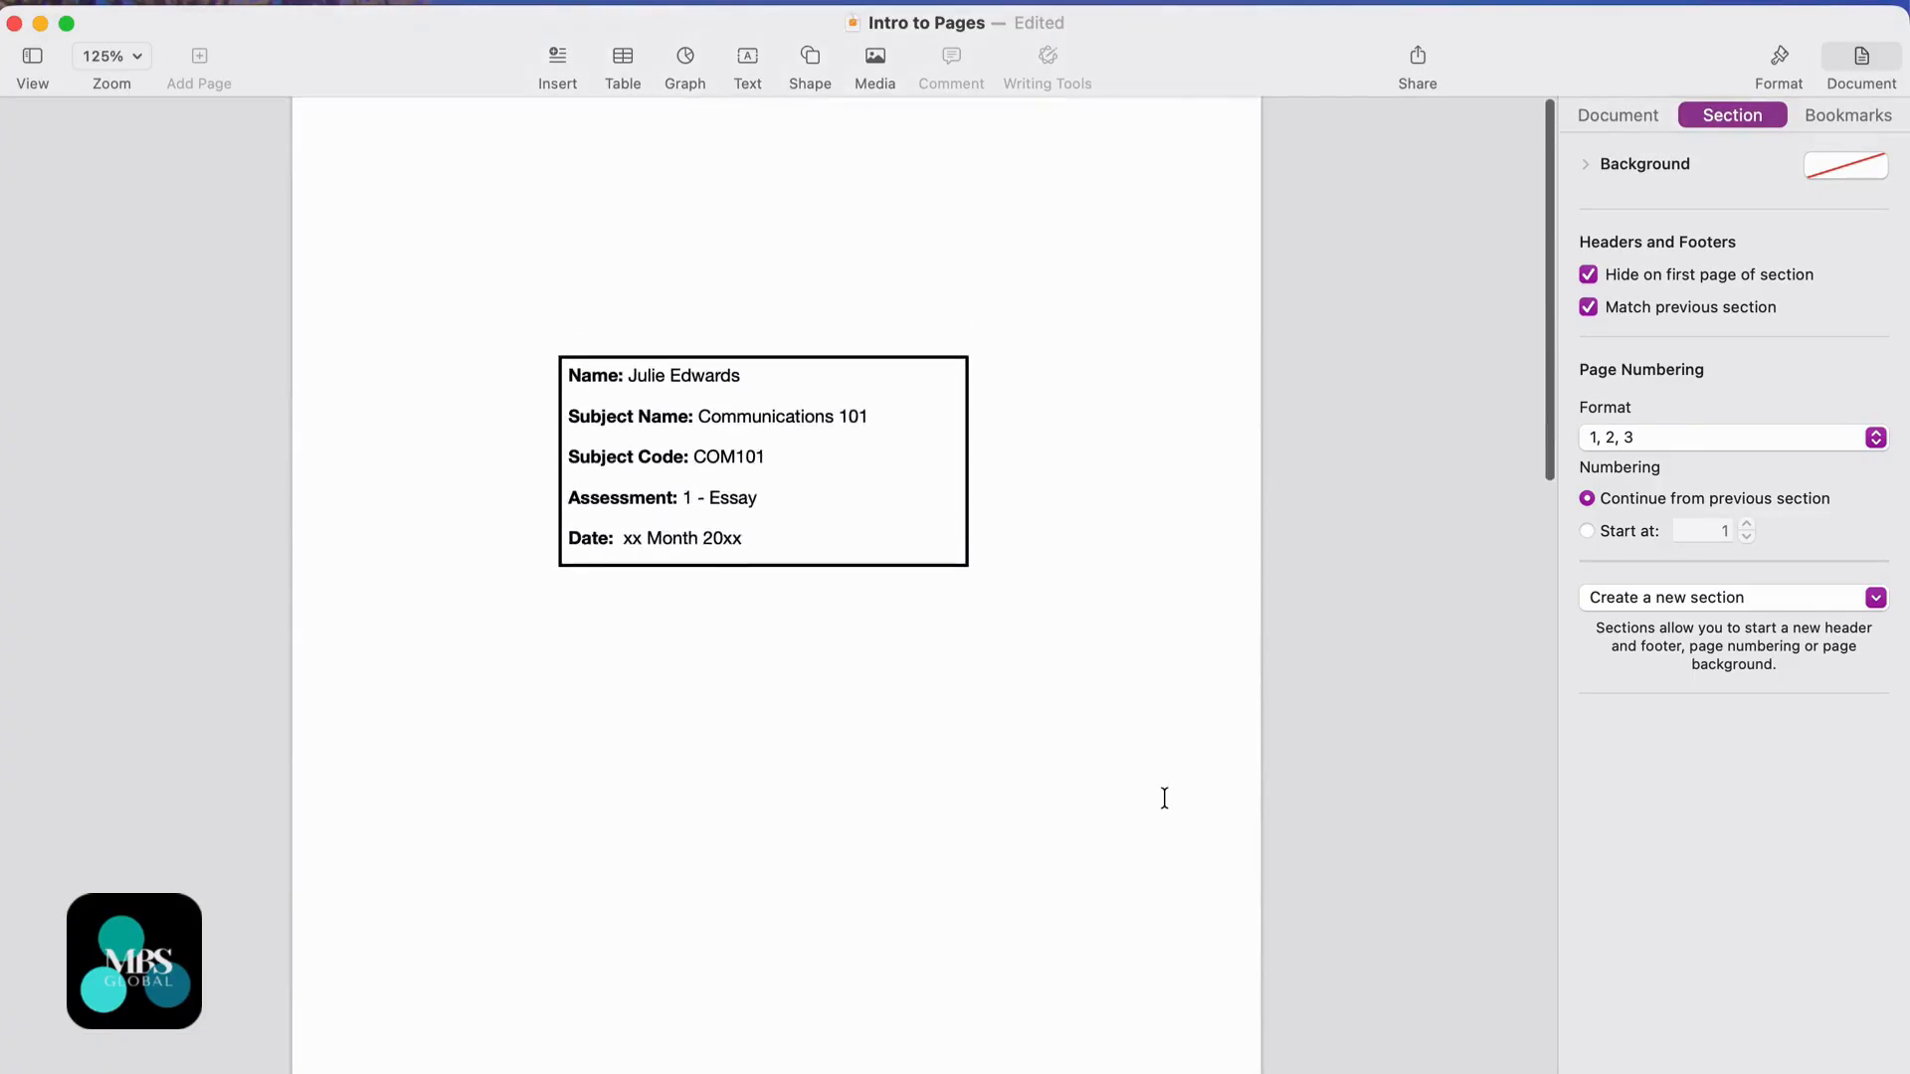
{"action": "scroll", "coordinate": [1164, 798], "scroll_direction": "down", "scroll_amount": 15}
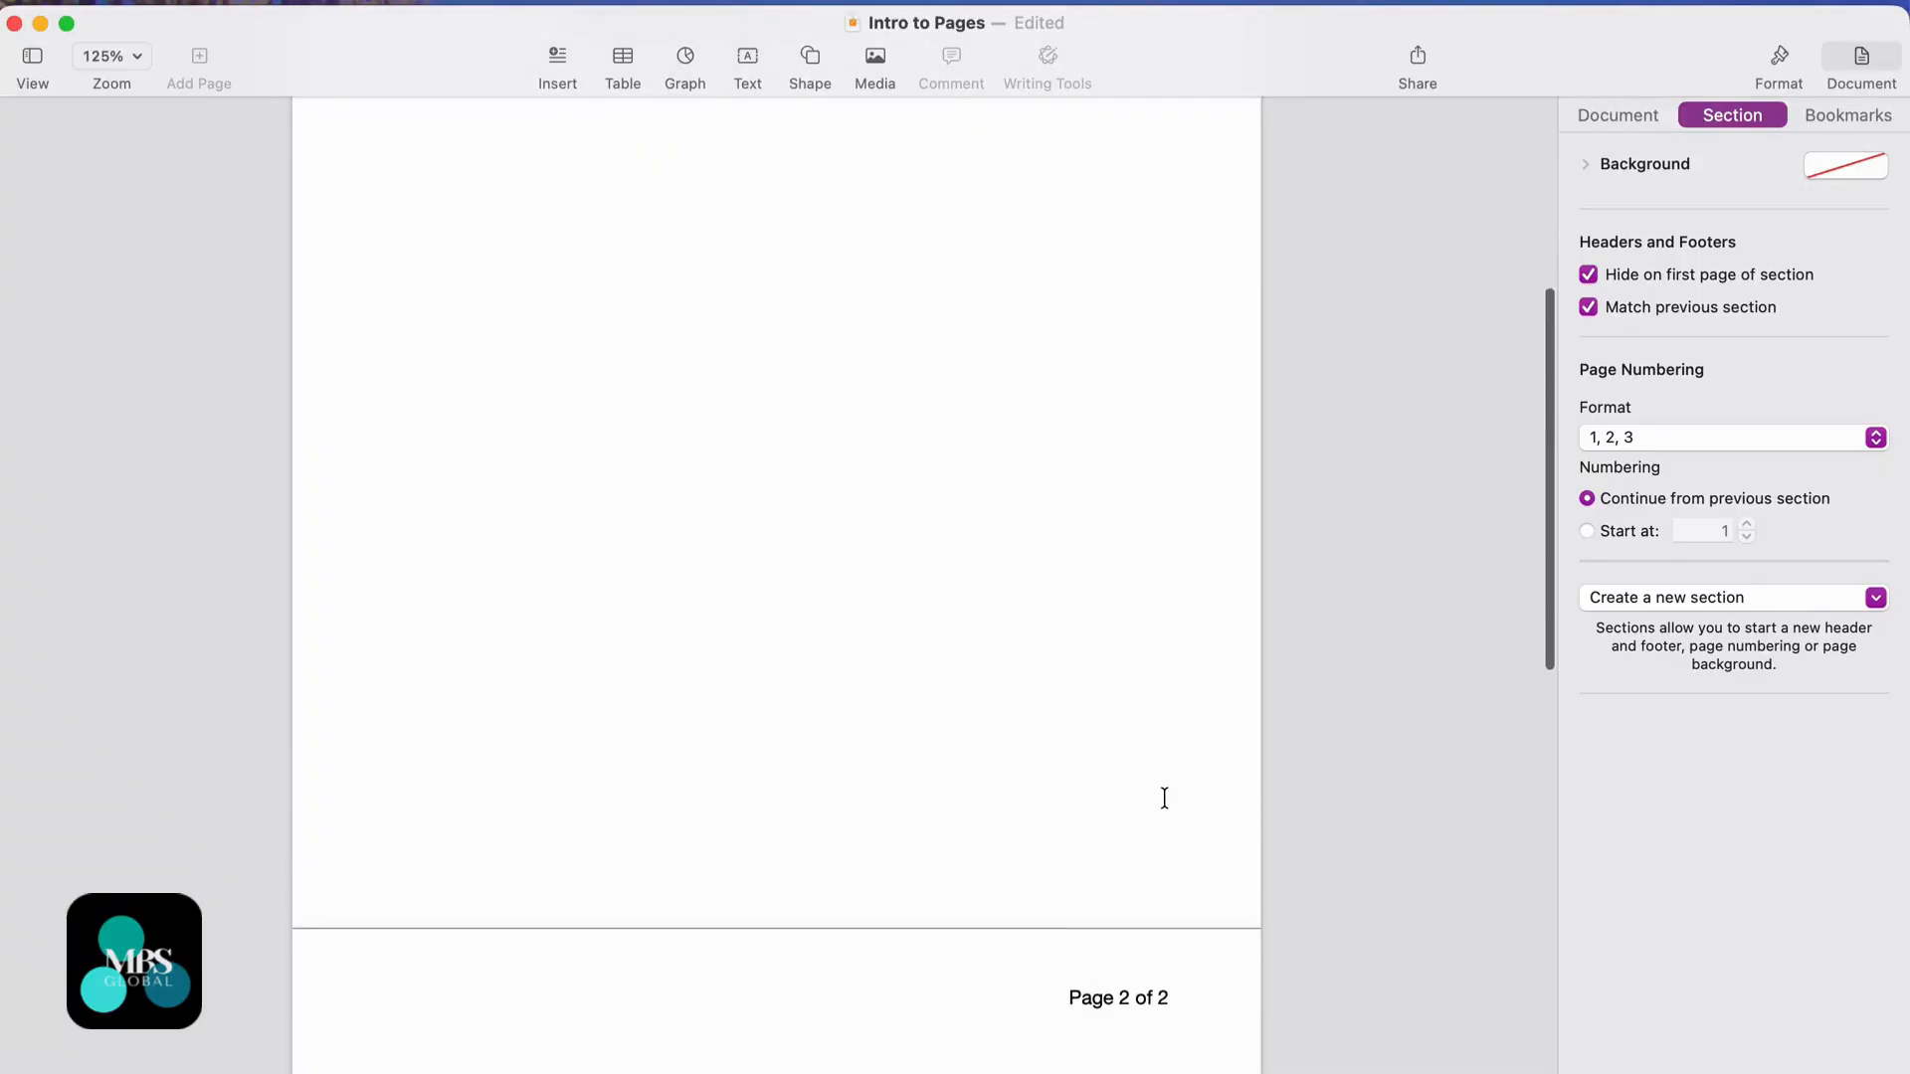
{"action": "scroll", "coordinate": [1164, 798], "scroll_direction": "down", "scroll_amount": 3}
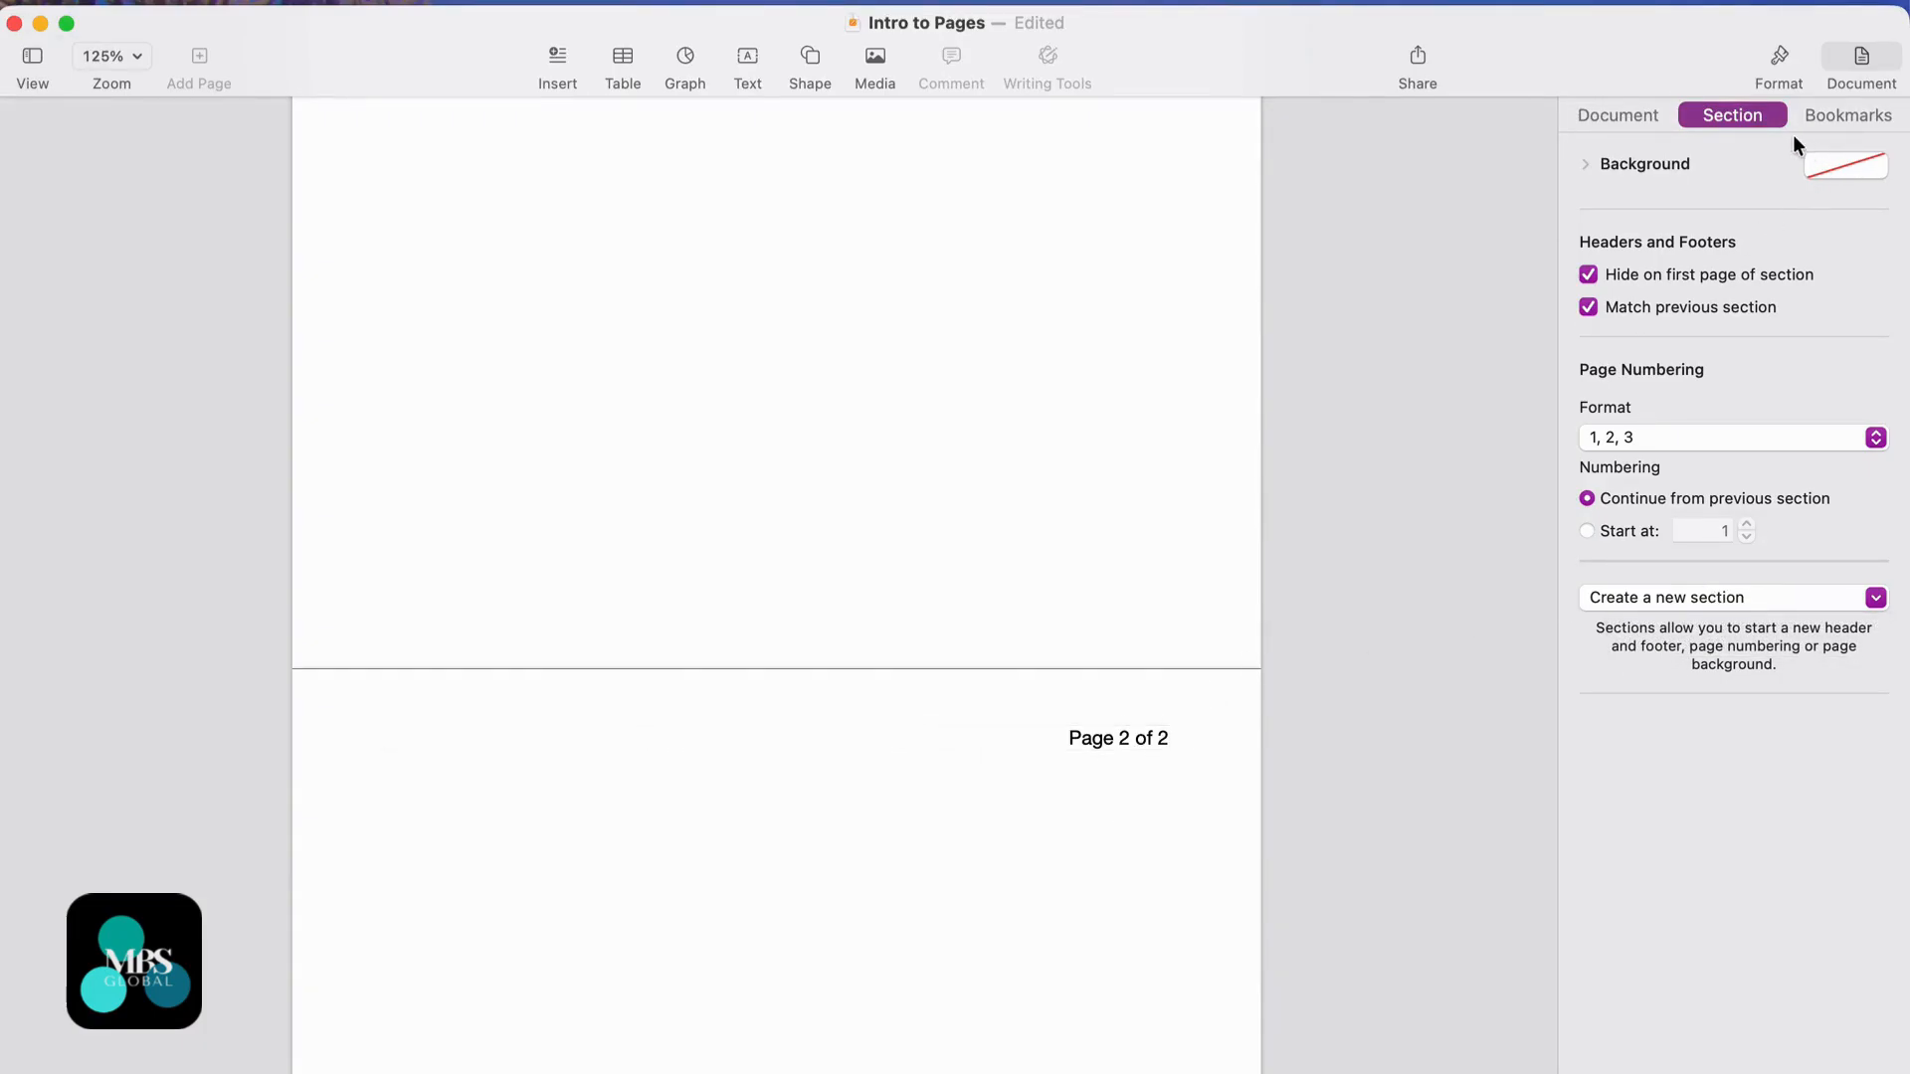
- Hide the formatting sidebar and type the student's name into page 2's left footer field
{"action": "left_click", "coordinate": [1776, 51]}
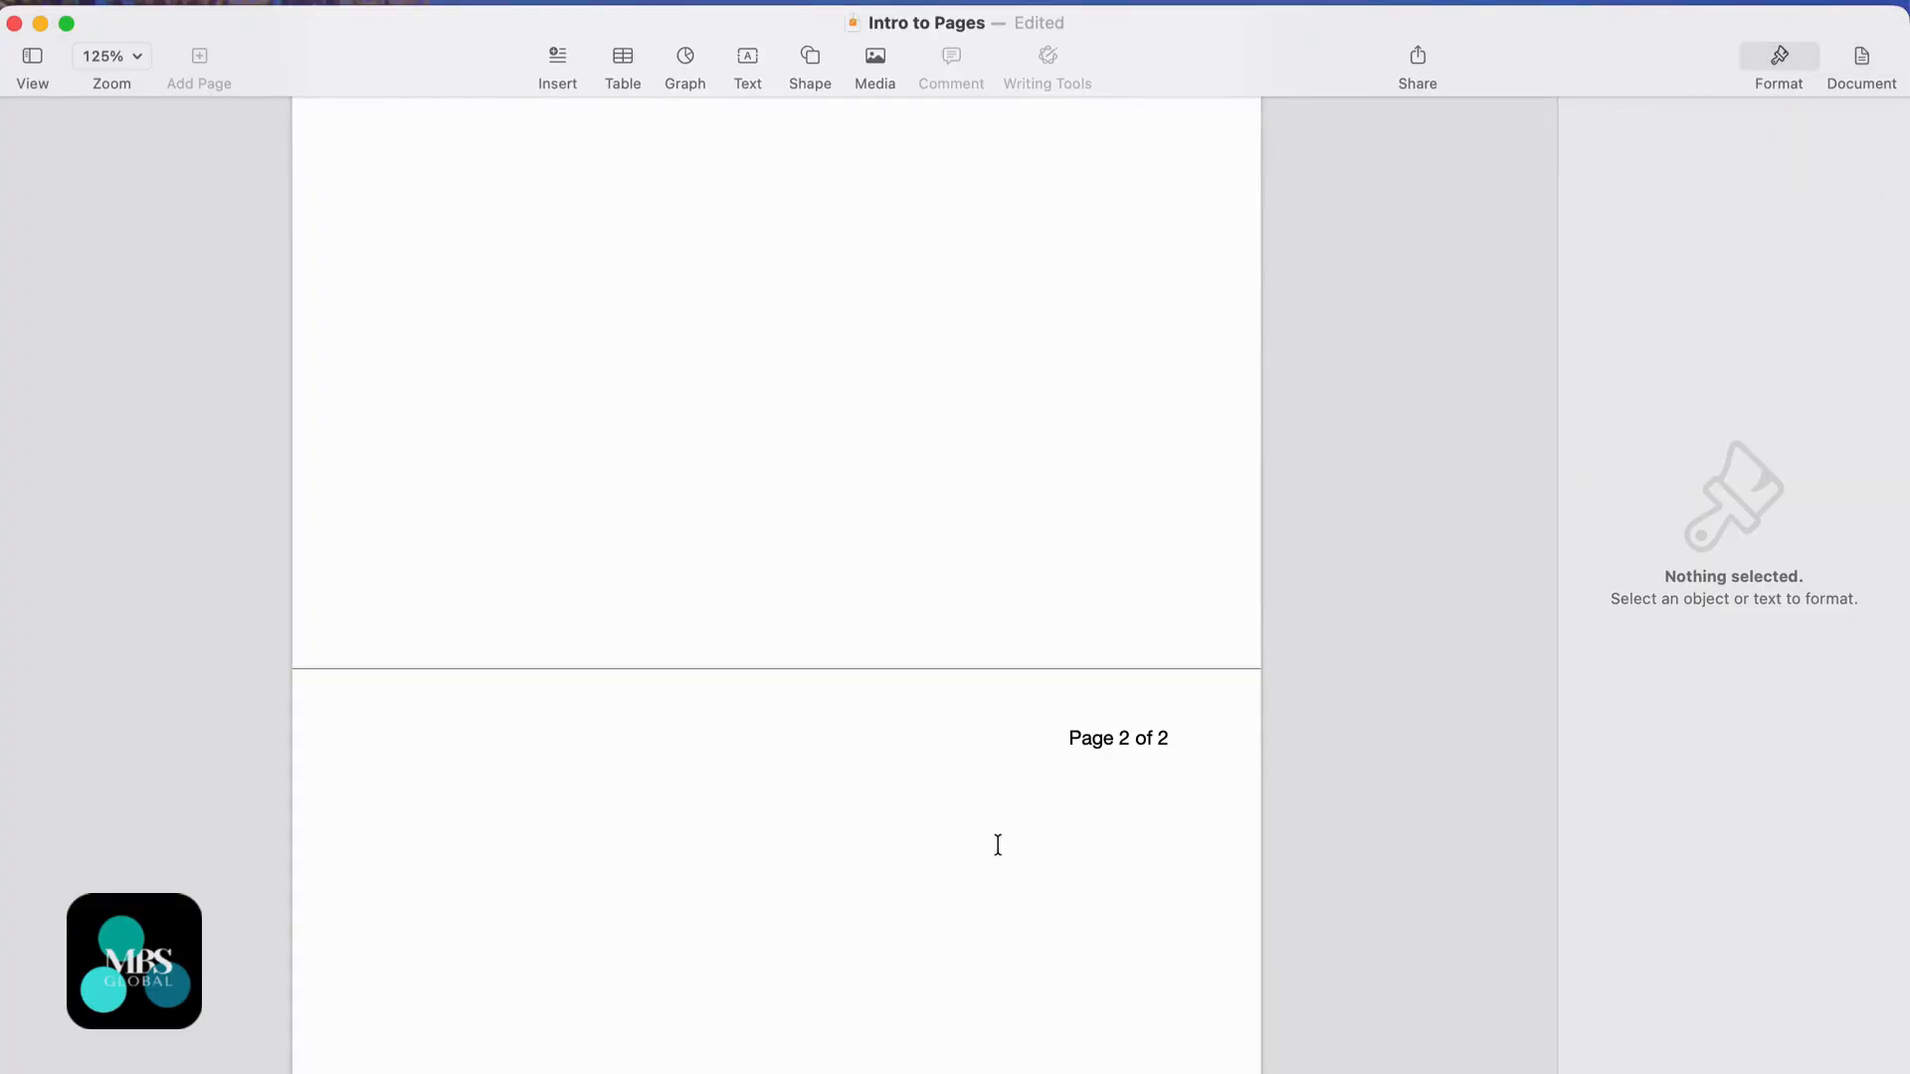
{"action": "left_click", "coordinate": [1766, 55]}
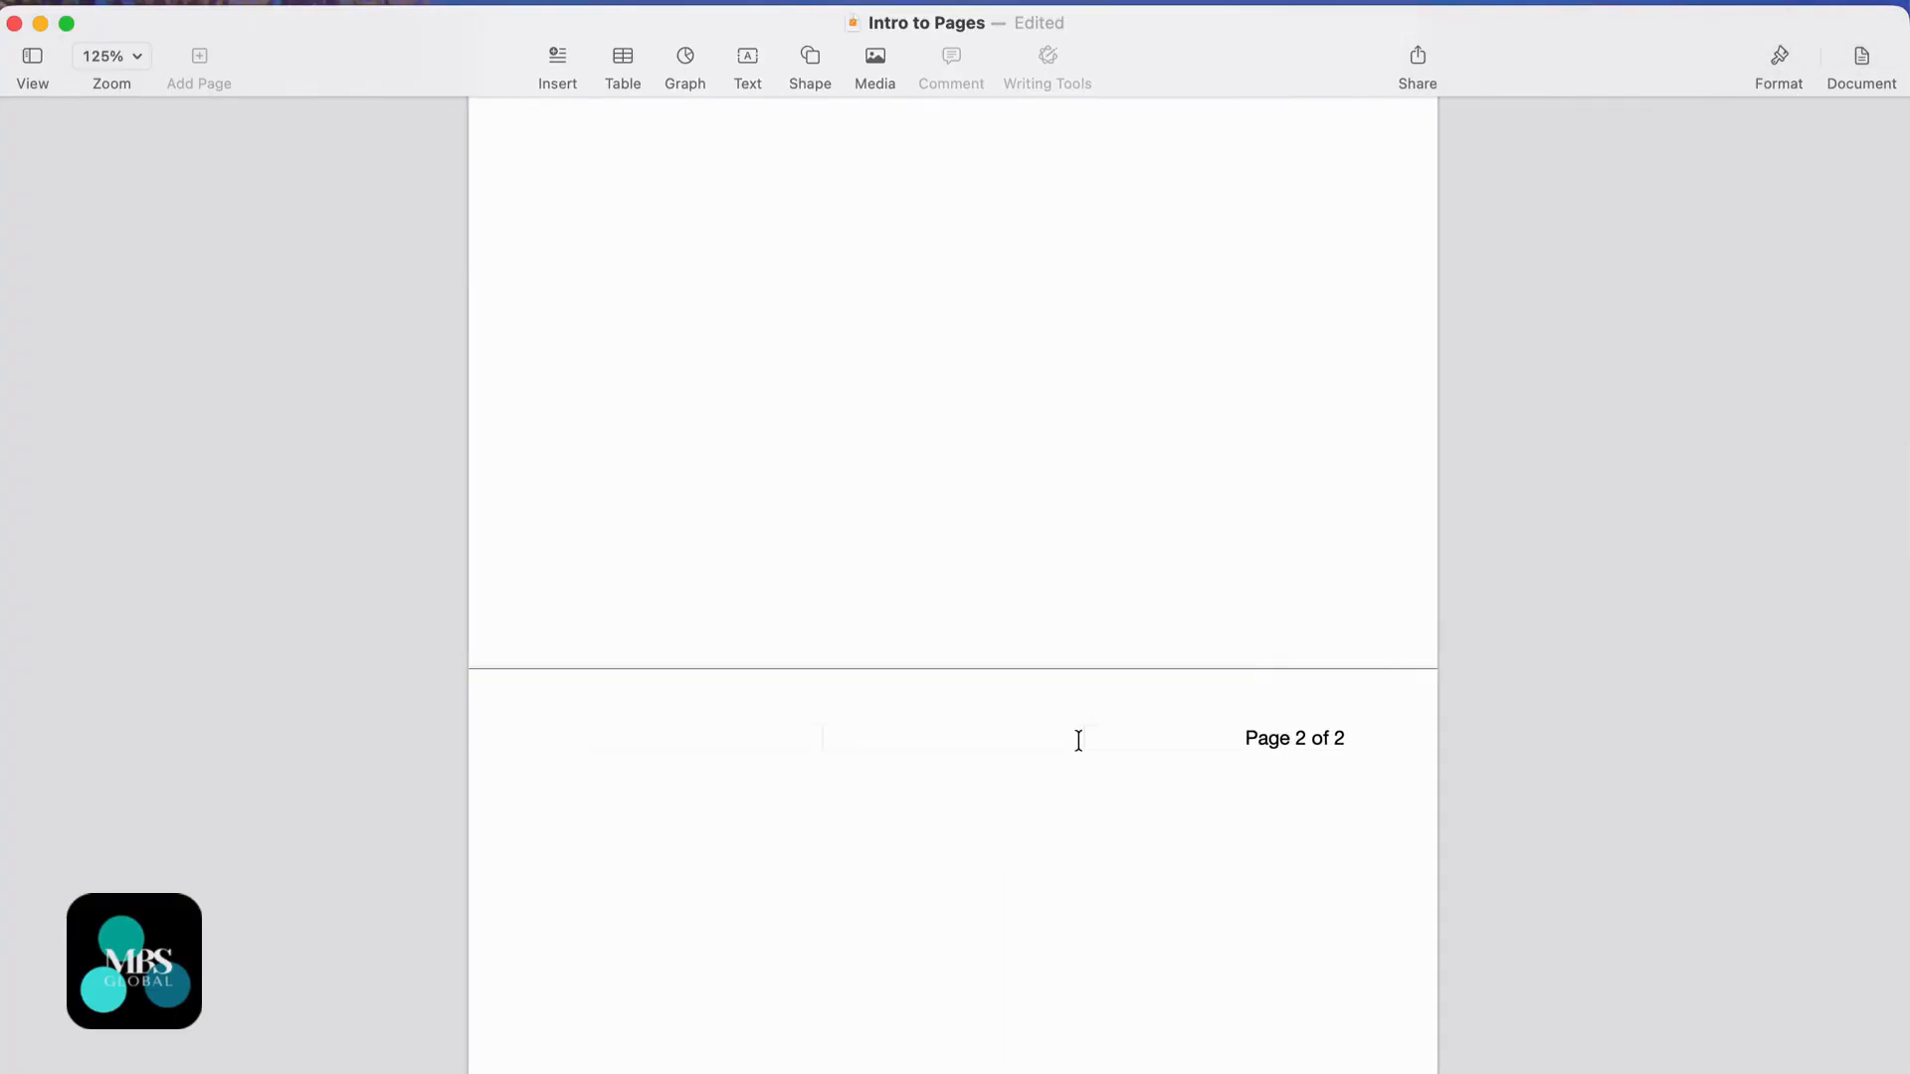
{"action": "left_click", "coordinate": [1169, 760]}
{"action": "scroll", "coordinate": [1192, 881], "scroll_direction": "down", "scroll_amount": 3}
{"action": "scroll", "coordinate": [1192, 882], "scroll_direction": "down", "scroll_amount": 5}
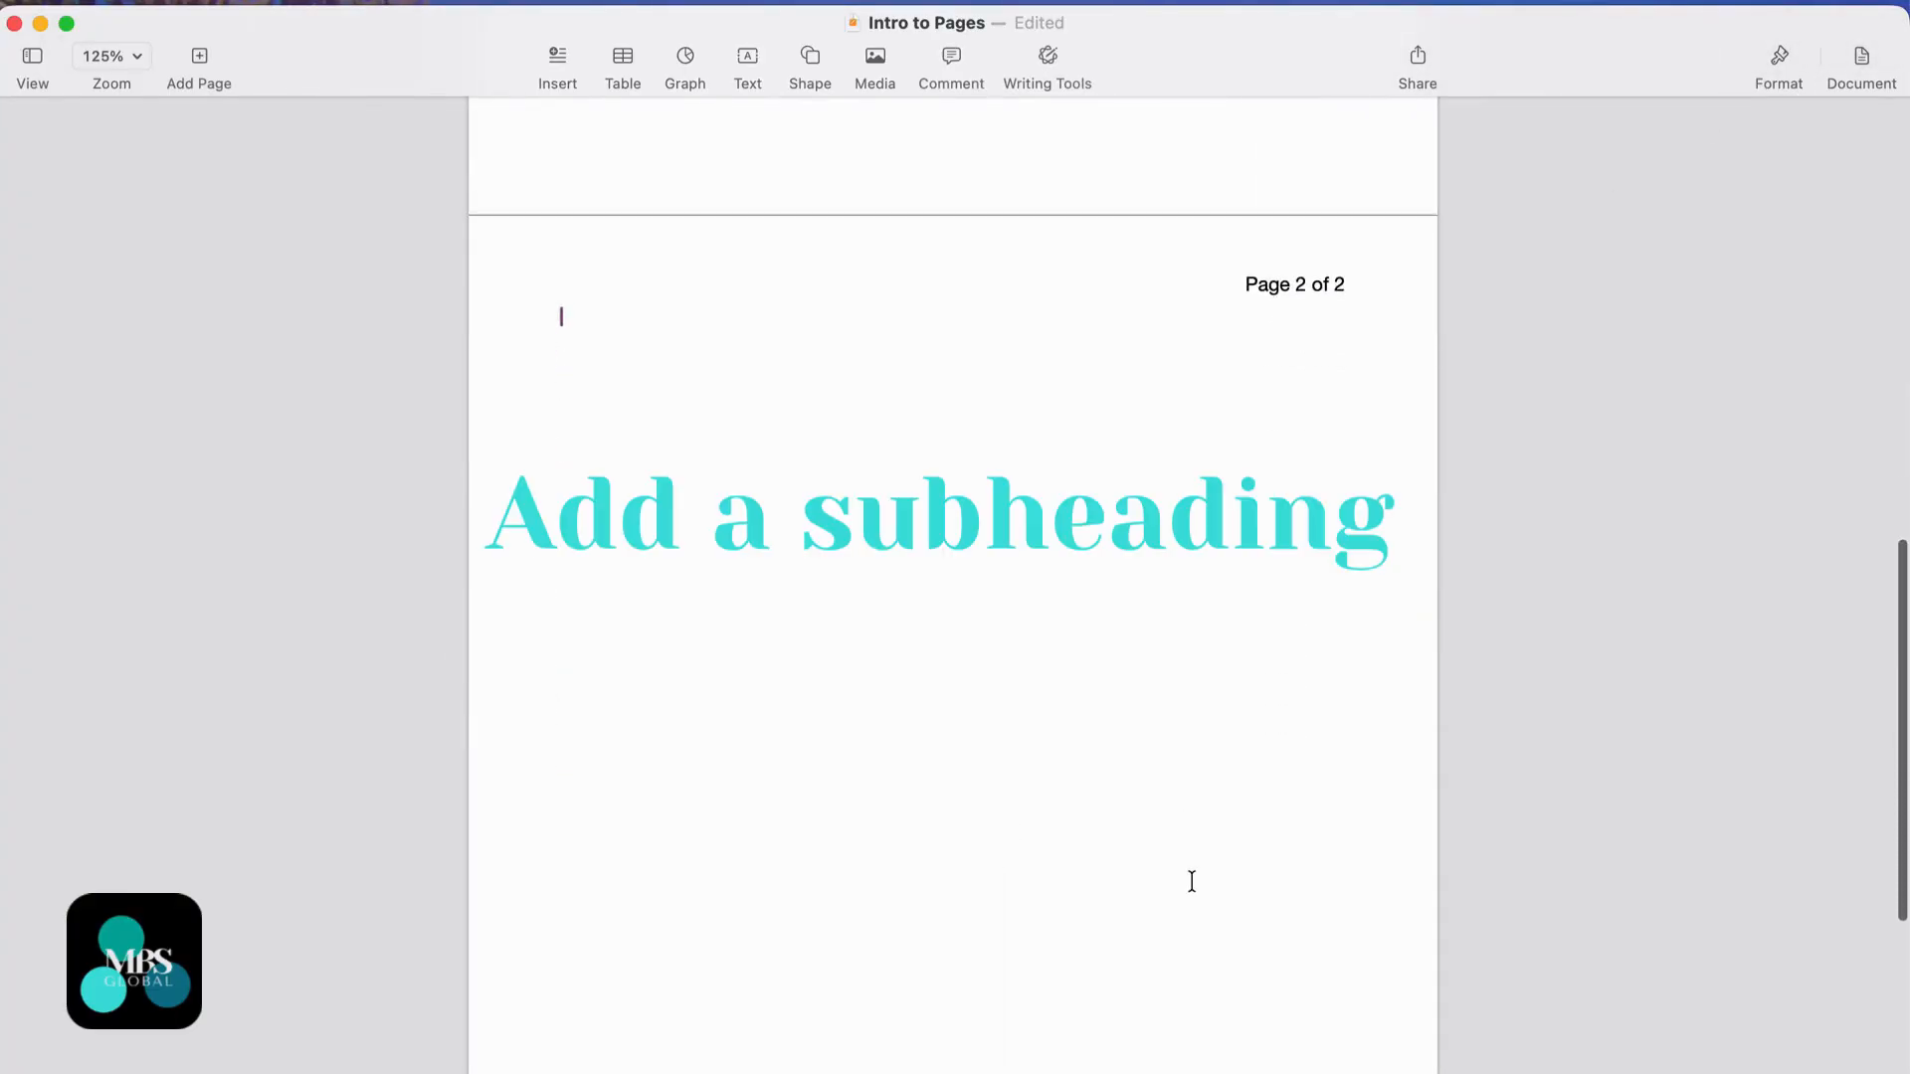
{"action": "left_click", "coordinate": [653, 1002]}
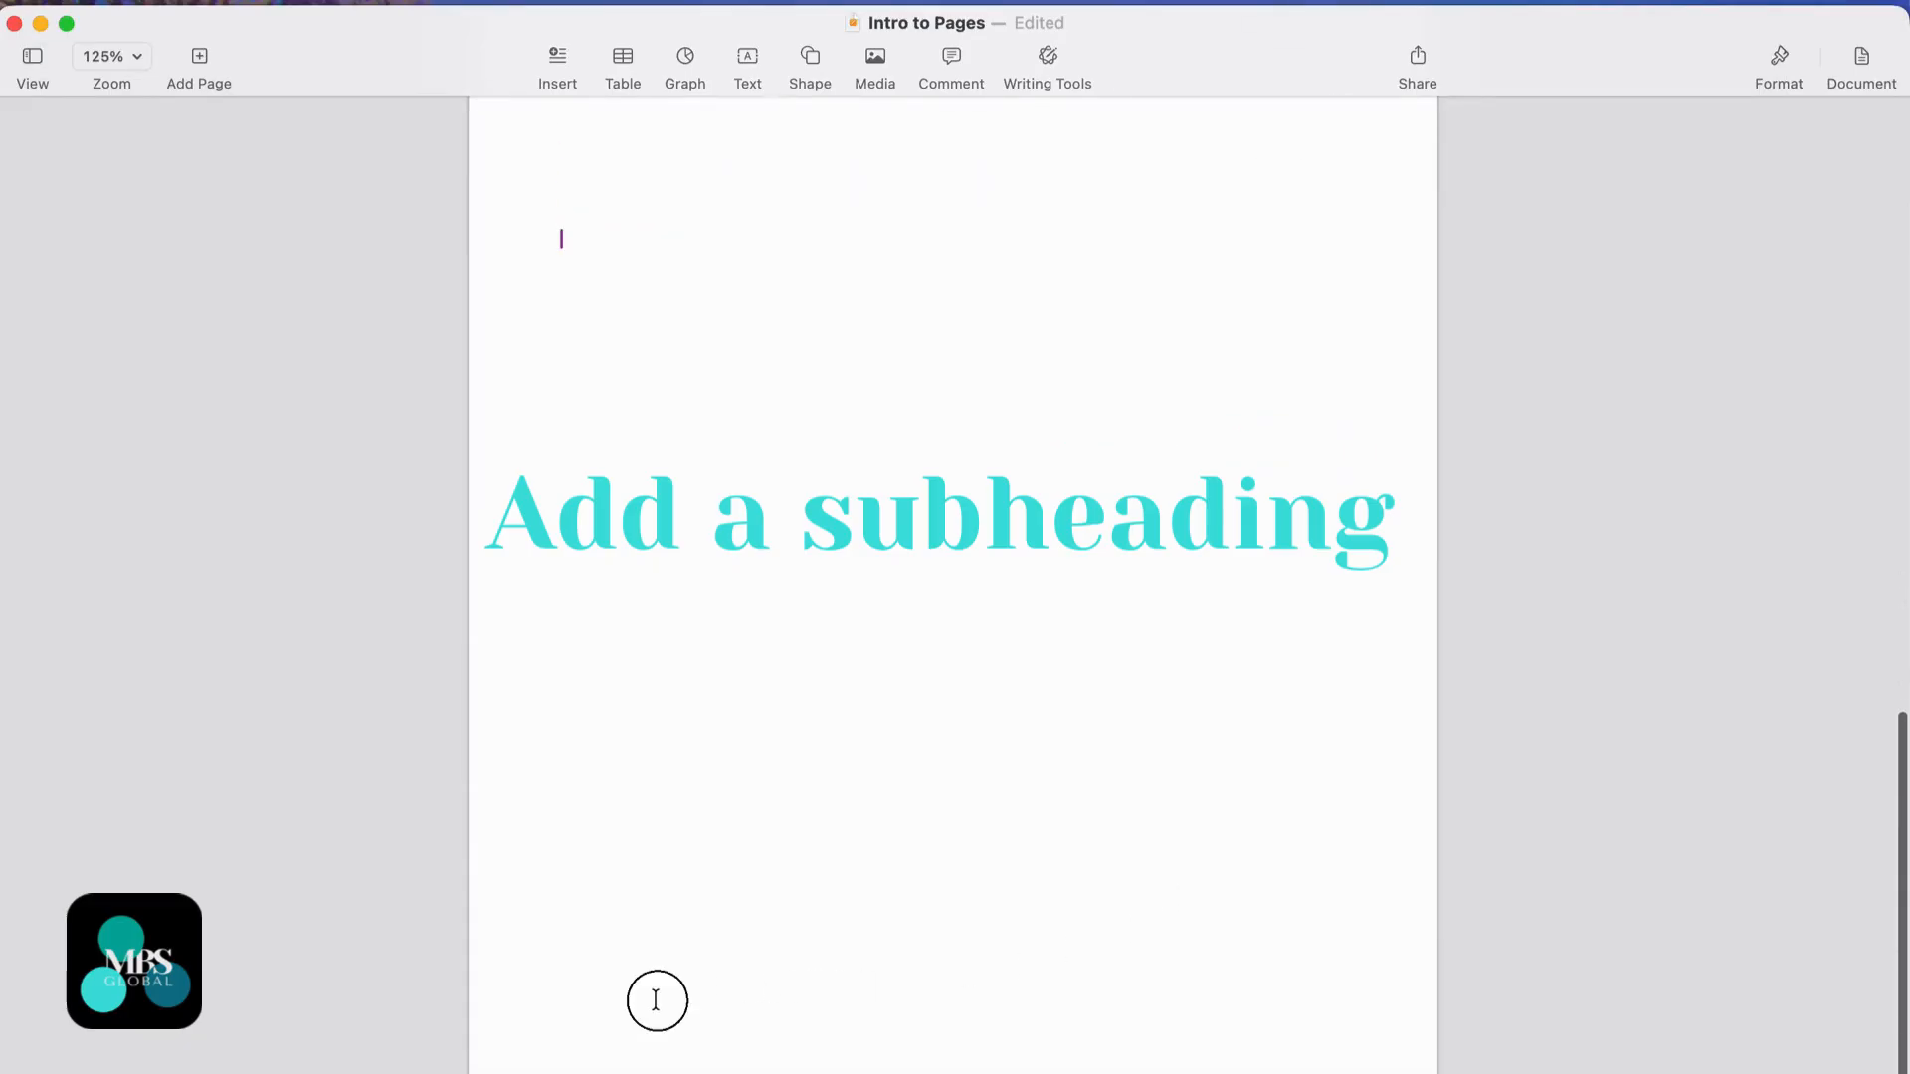
{"action": "left_click", "coordinate": [659, 1024]}
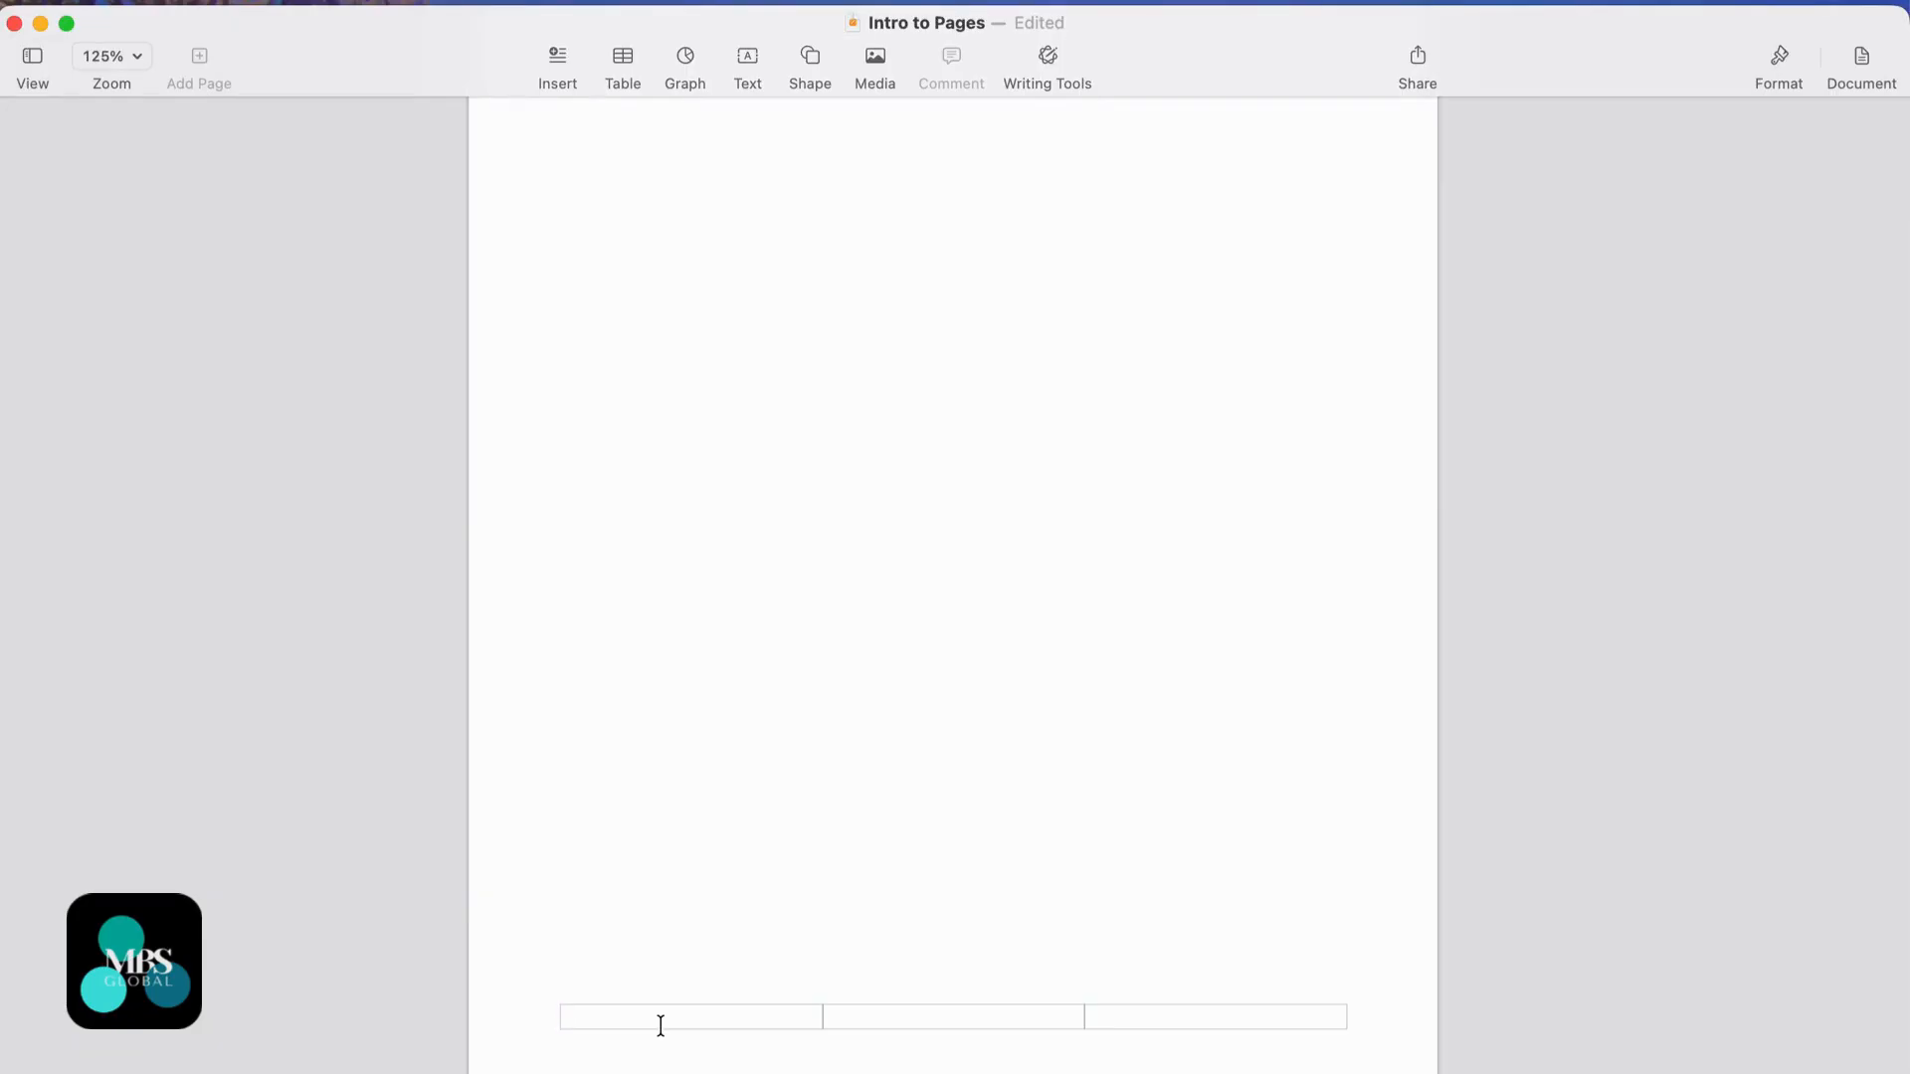
- Add 'COM101 - Assessment 1' on a second line below the student's name
{"action": "key", "text": "Return"}
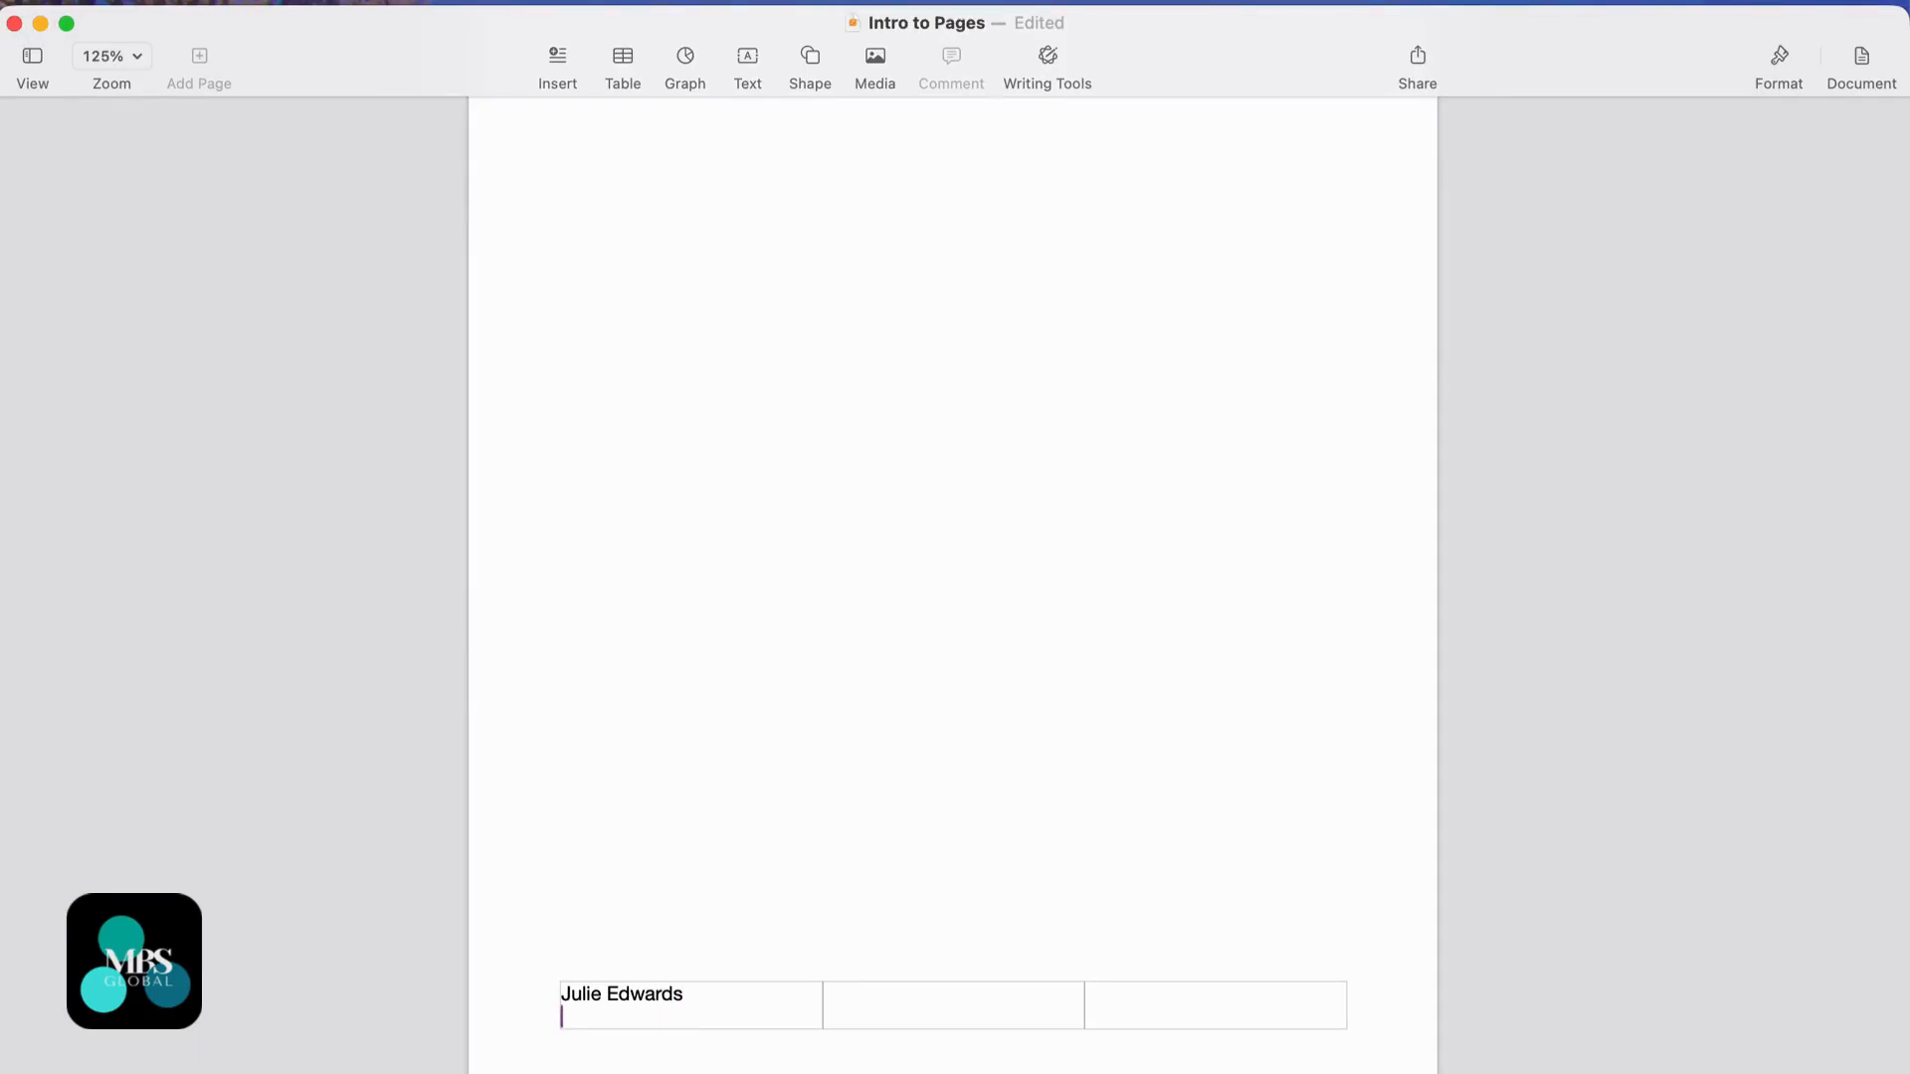
{"action": "type", "text": "COM101 - Assessment 1"}
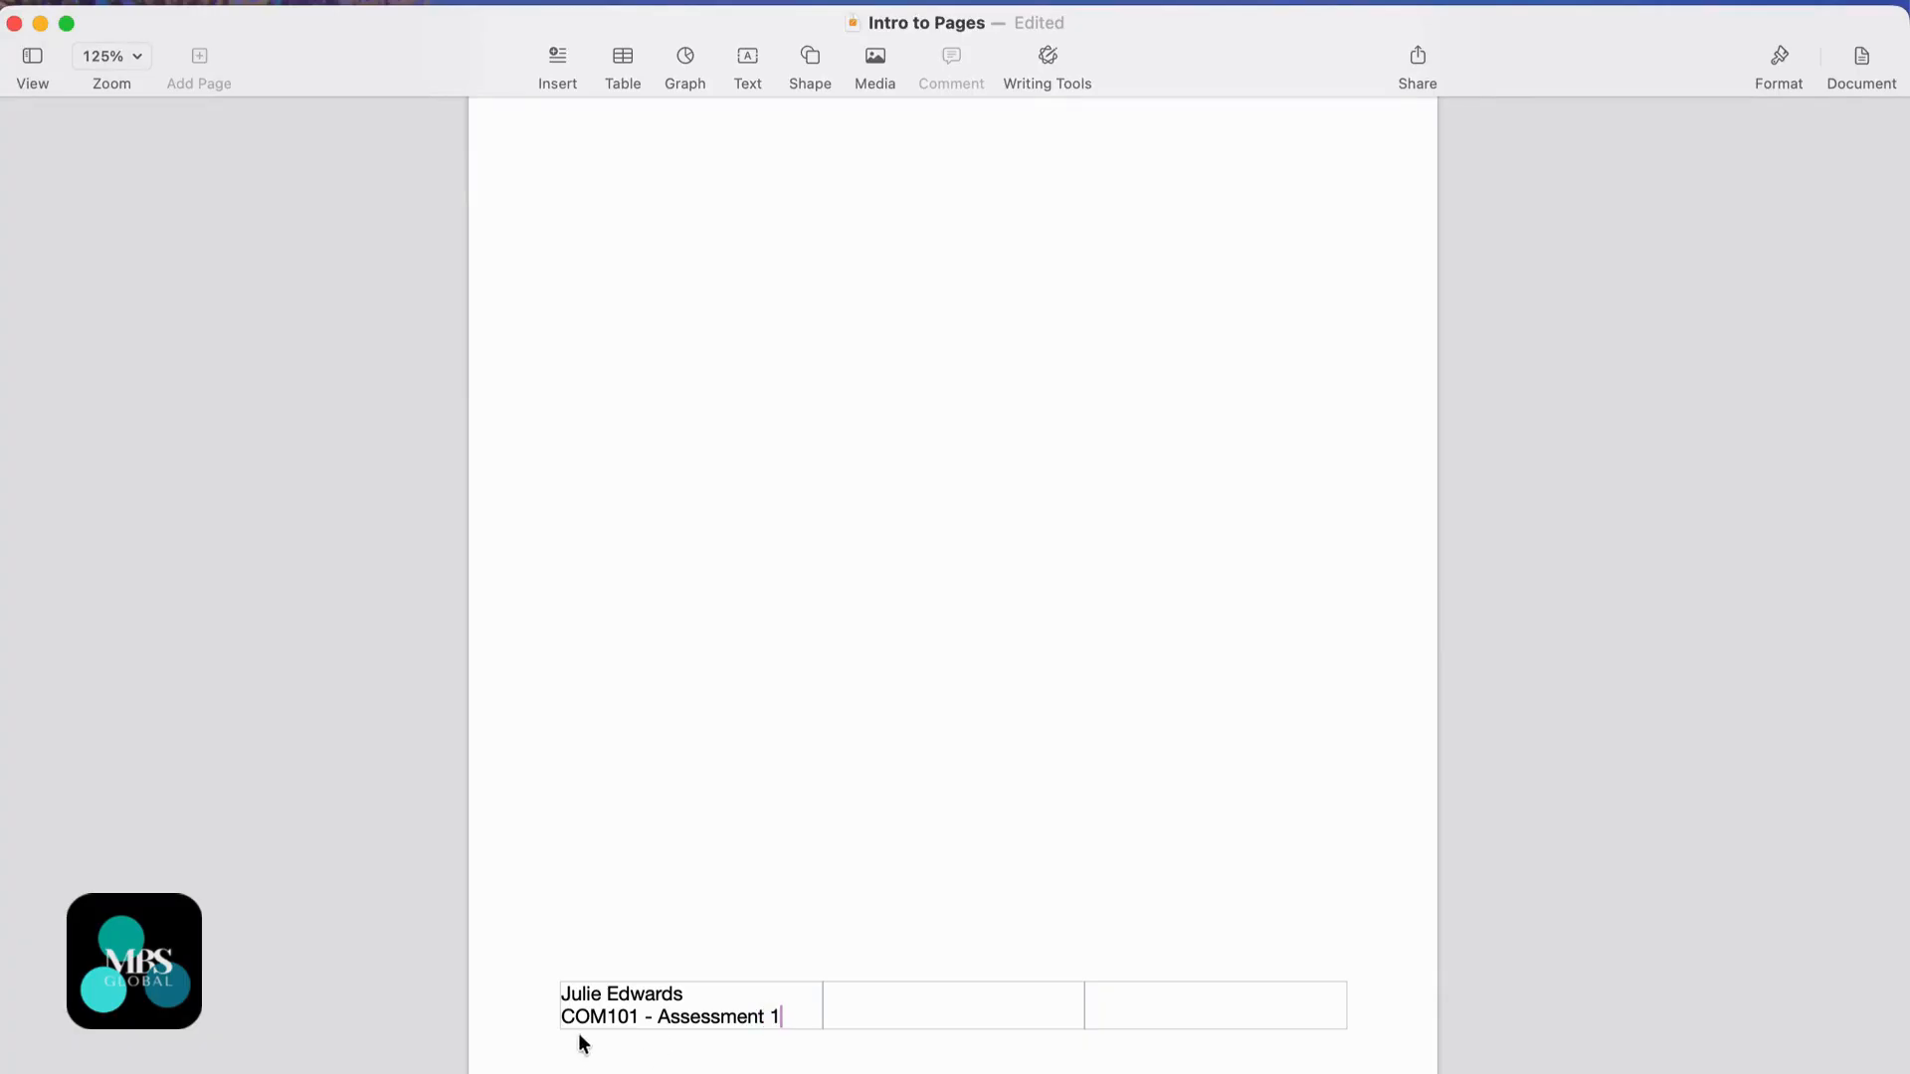
{"action": "scroll", "coordinate": [1041, 955], "scroll_direction": "down", "scroll_amount": 1}
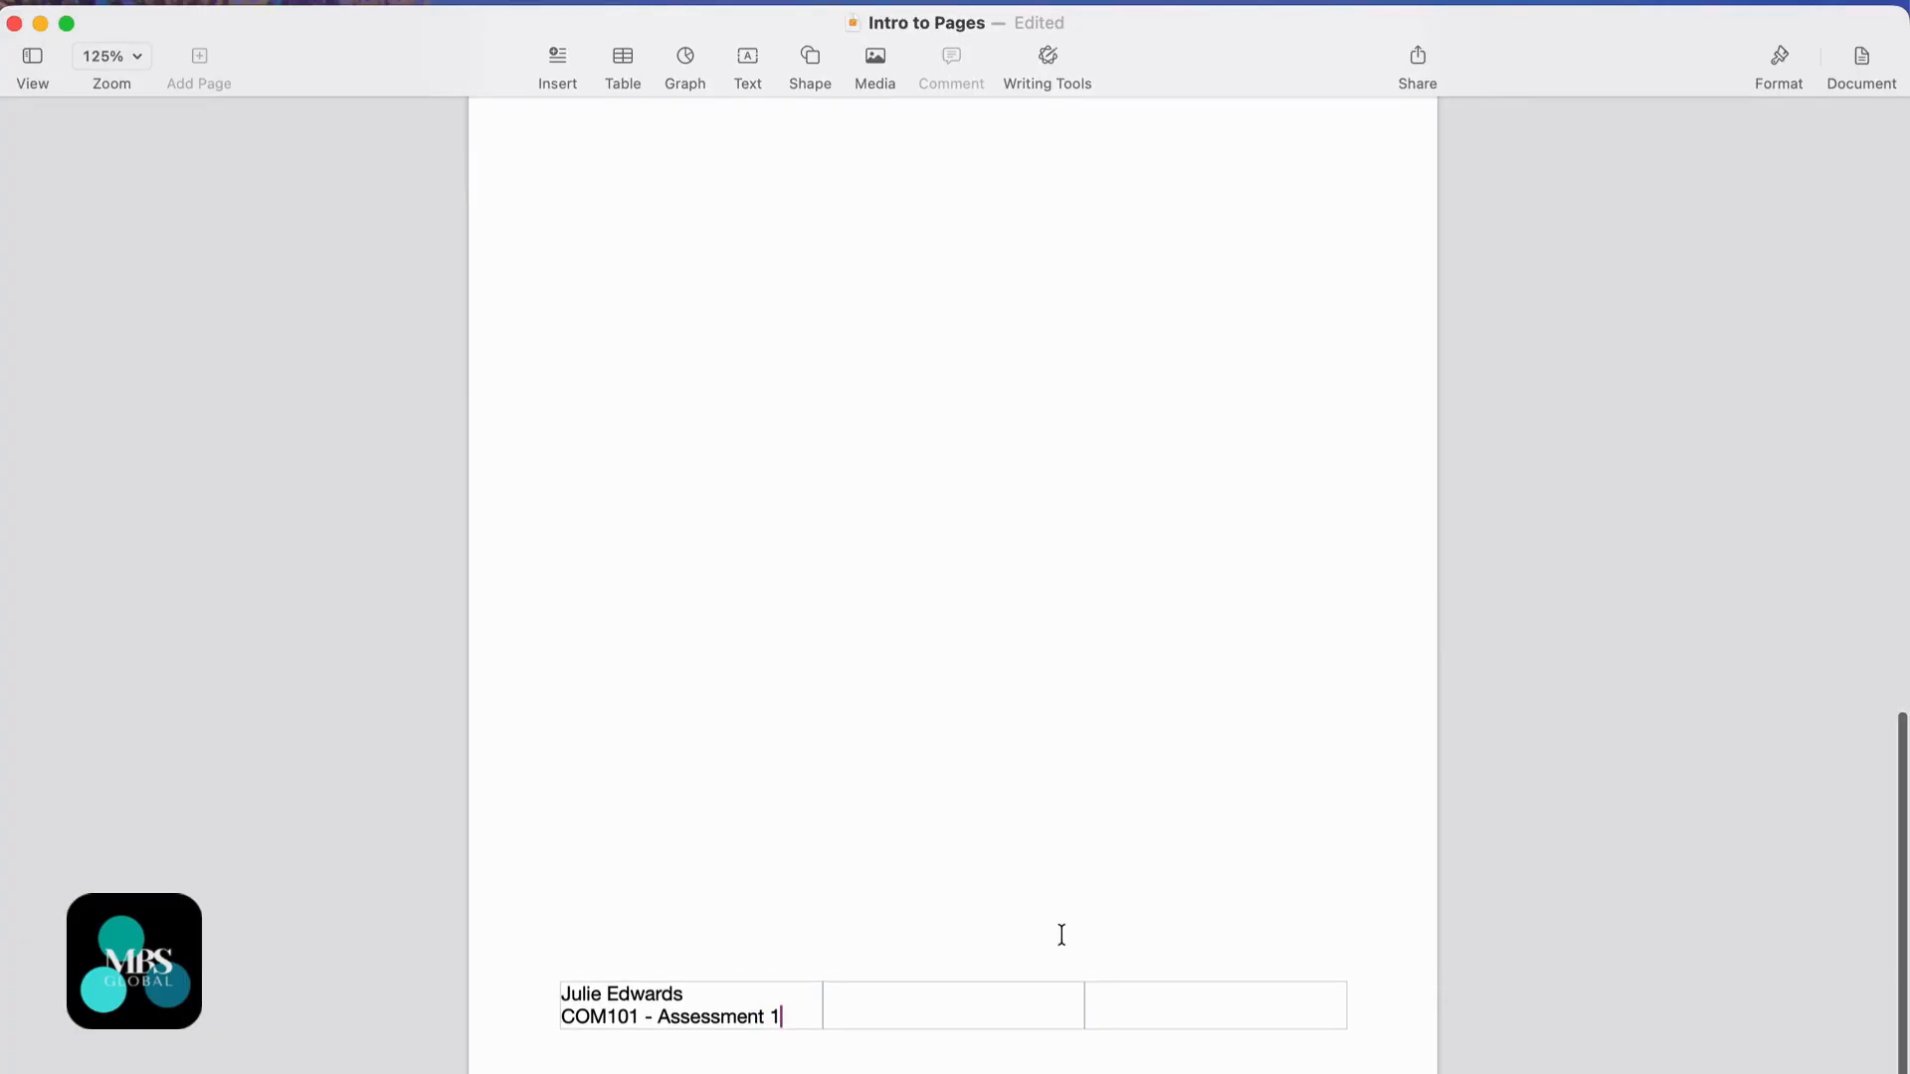
{"action": "scroll", "coordinate": [1061, 936], "scroll_direction": "up", "scroll_amount": 10}
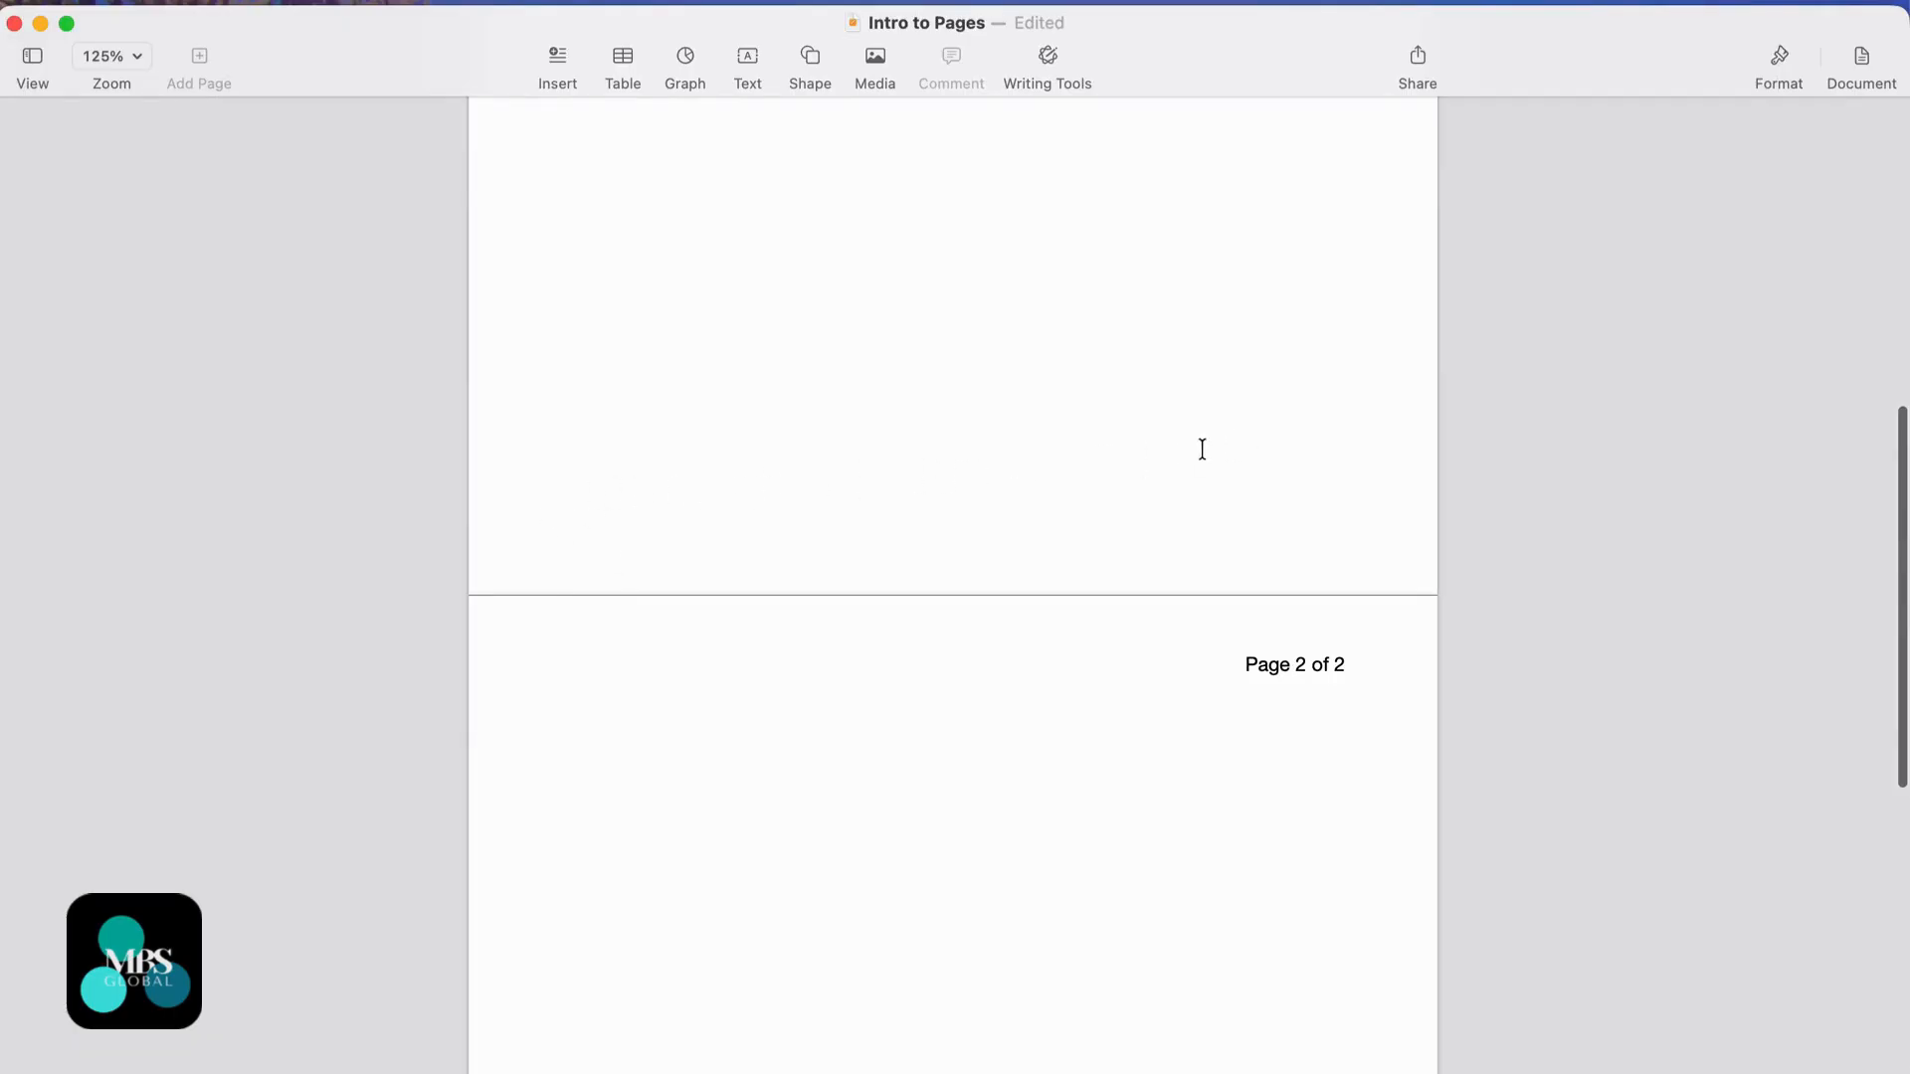
{"action": "scroll", "coordinate": [1118, 445], "scroll_direction": "up", "scroll_amount": 5}
{"action": "scroll", "coordinate": [1116, 446], "scroll_direction": "up", "scroll_amount": 3}
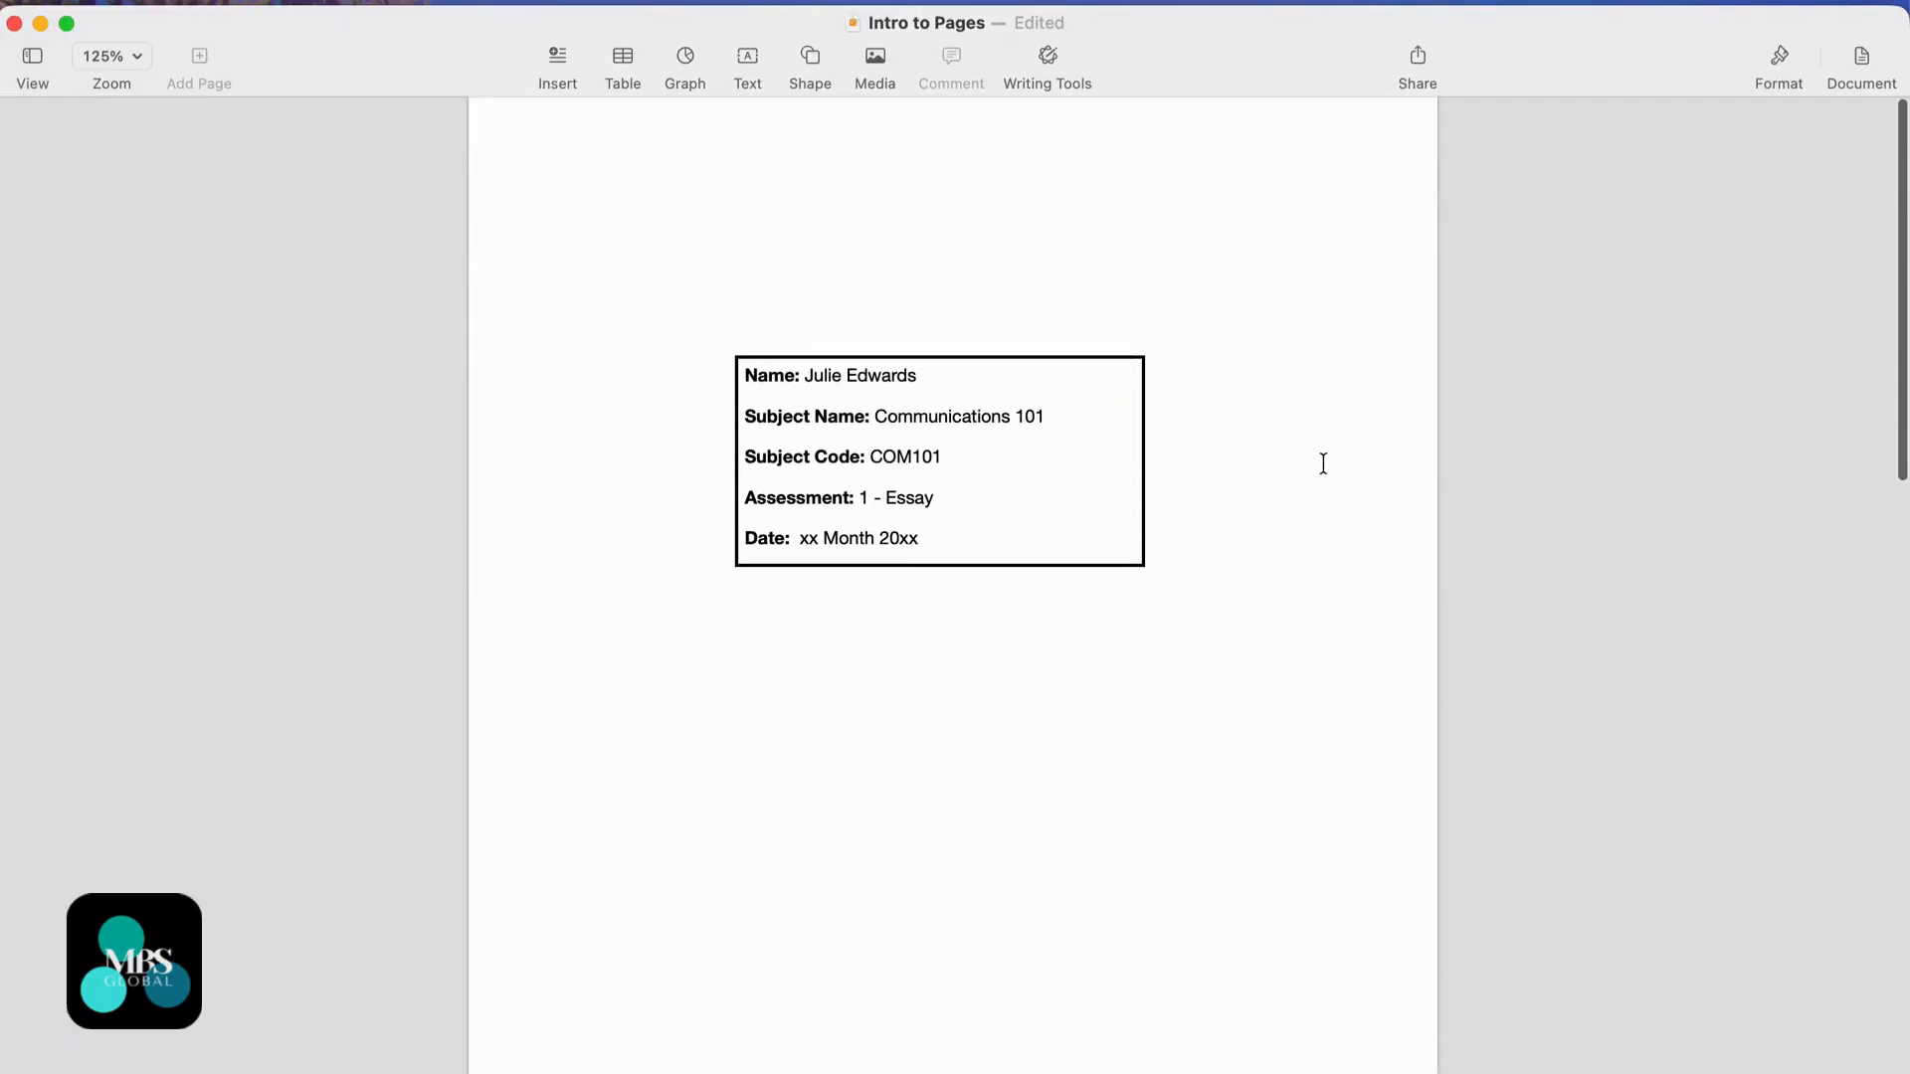
{"action": "scroll", "coordinate": [1191, 632], "scroll_direction": "down", "scroll_amount": 10}
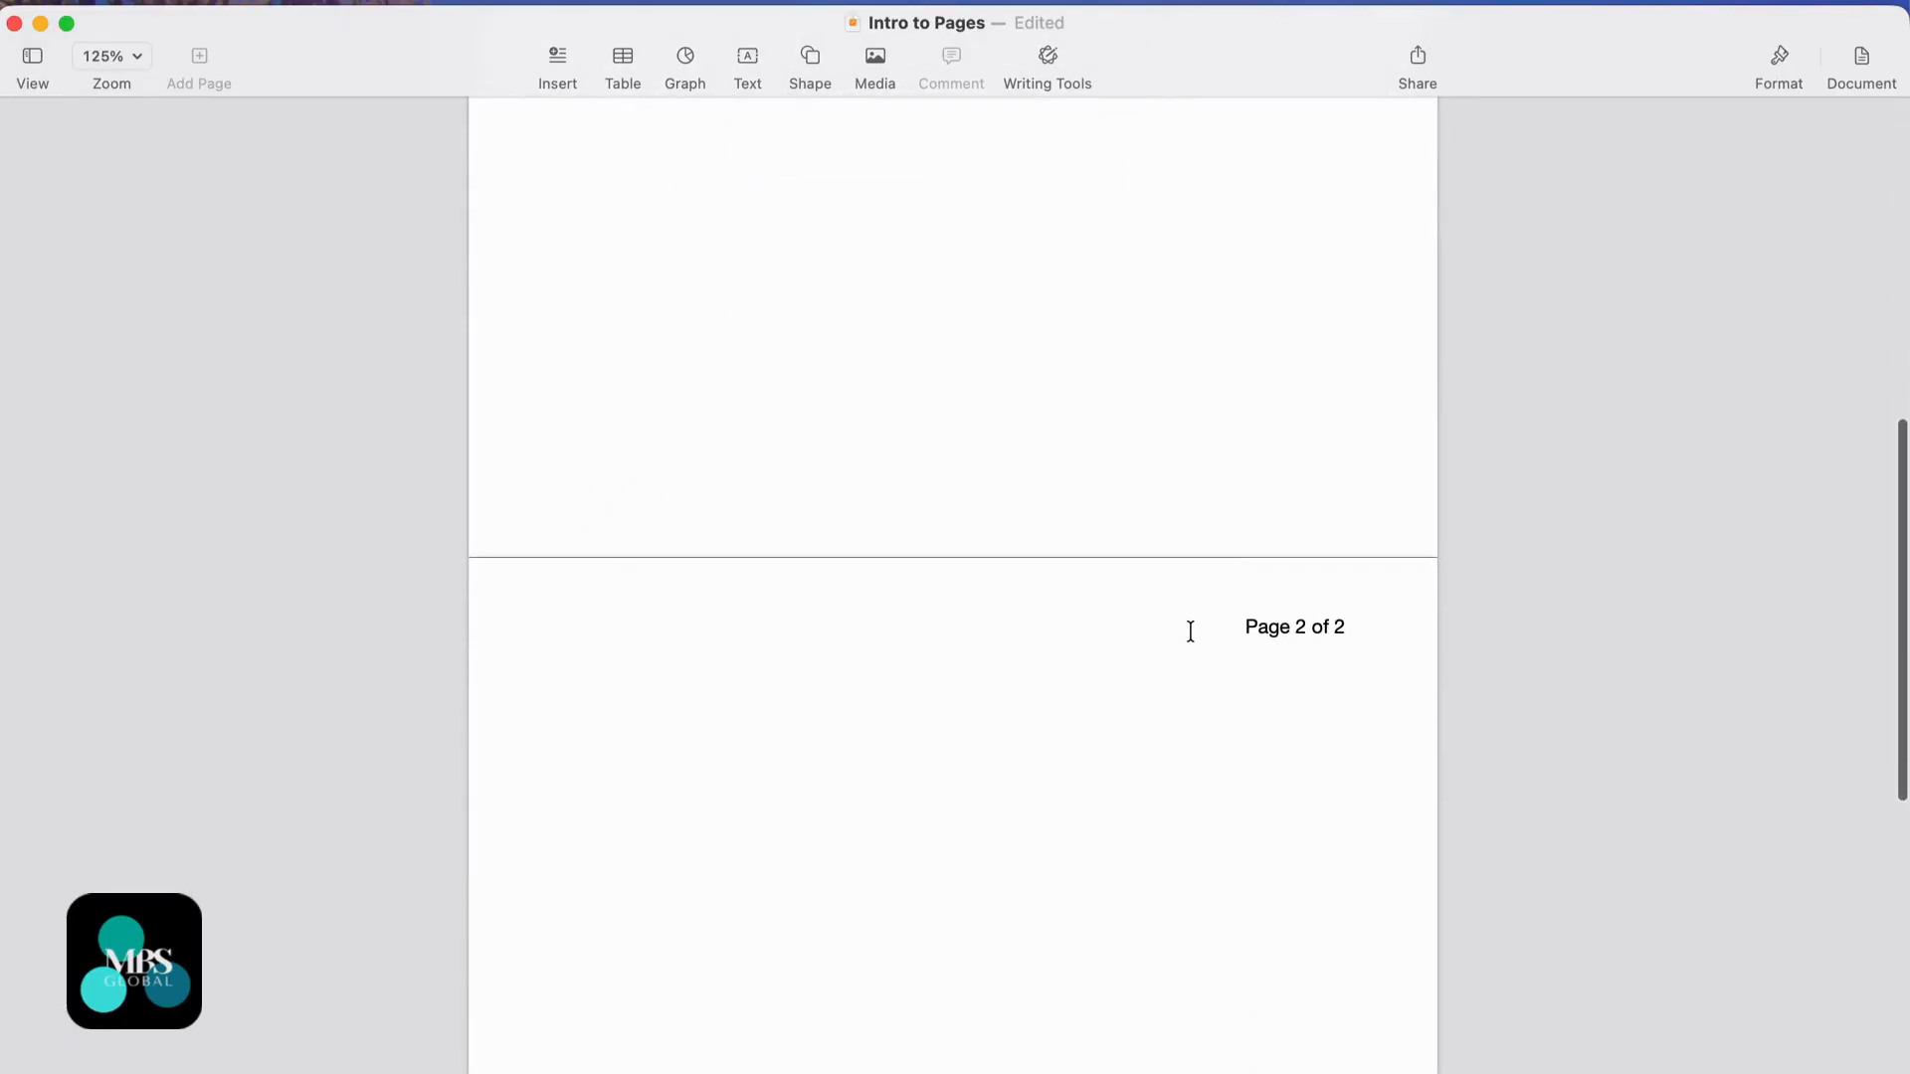
{"action": "scroll", "coordinate": [1279, 733], "scroll_direction": "down", "scroll_amount": 10}
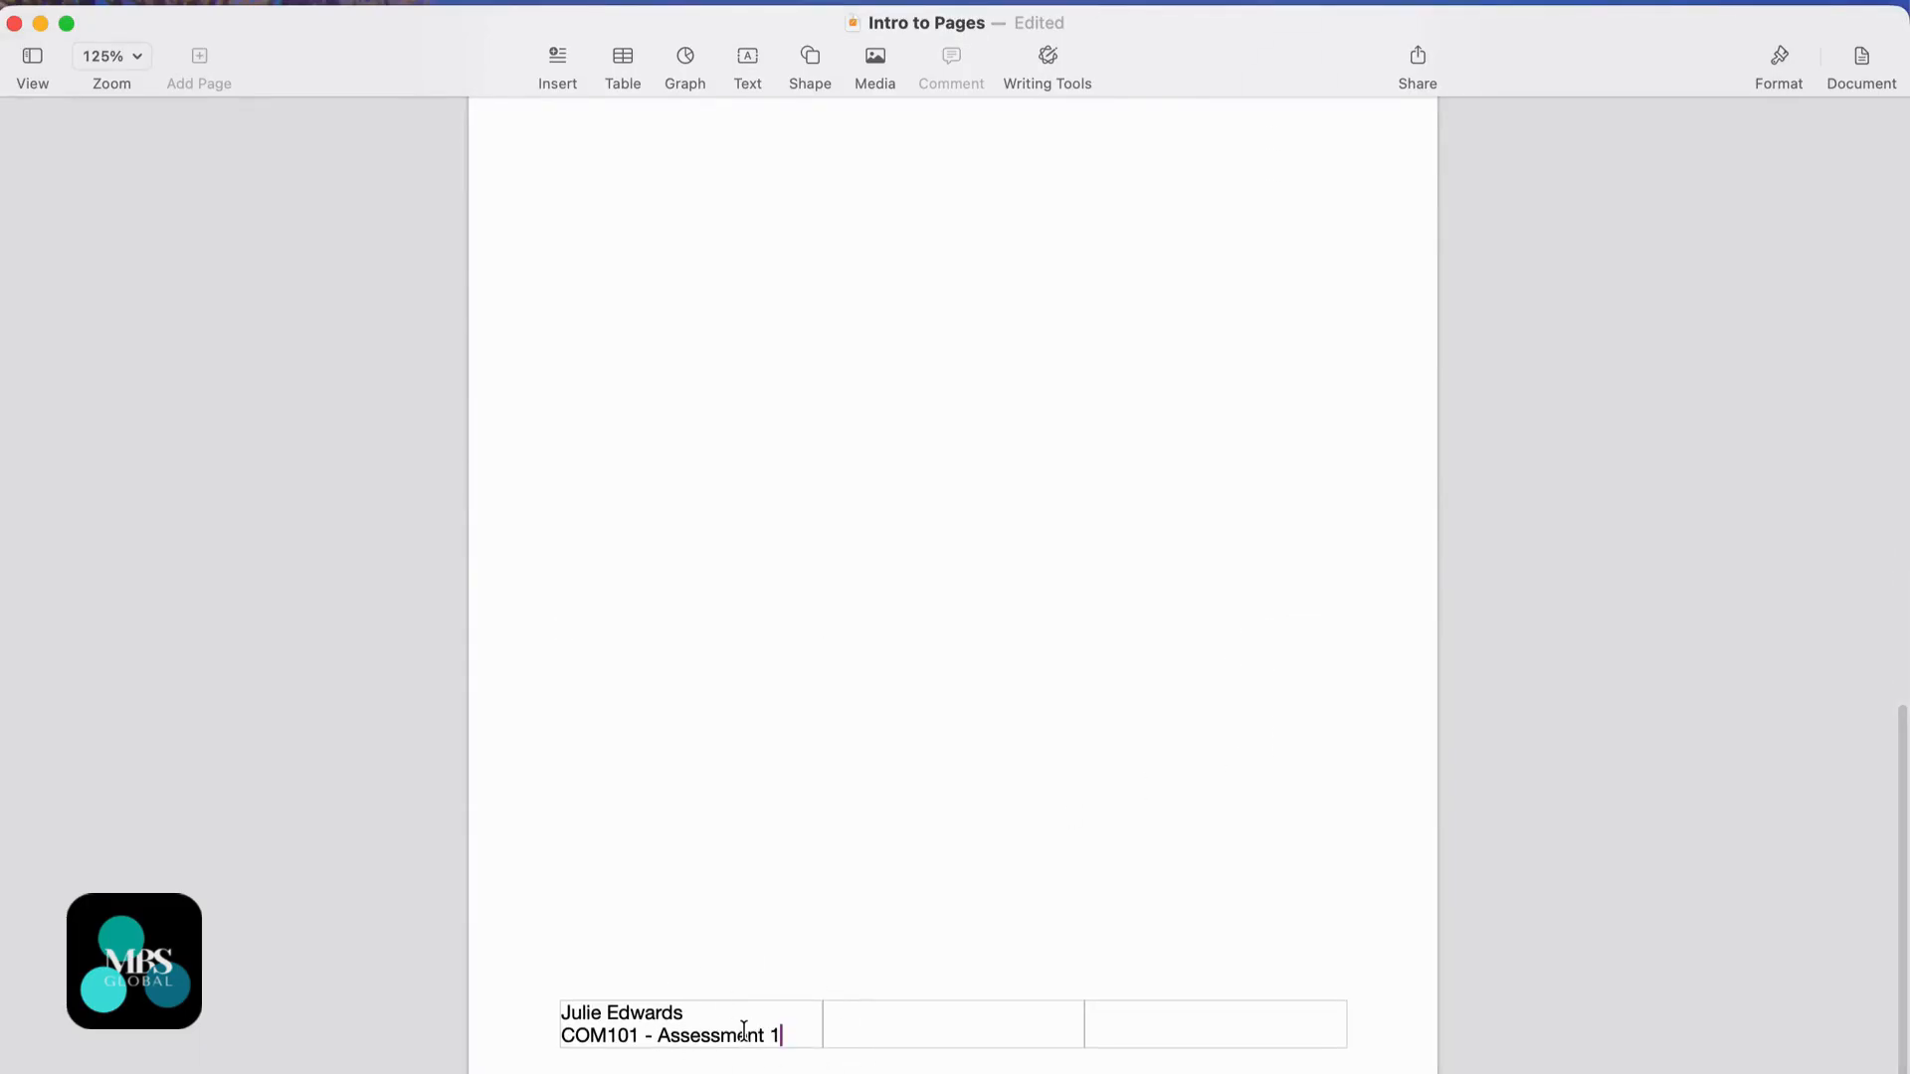
- Leave the footer for the body and show the text formatting controls
{"action": "left_click", "coordinate": [877, 1037]}
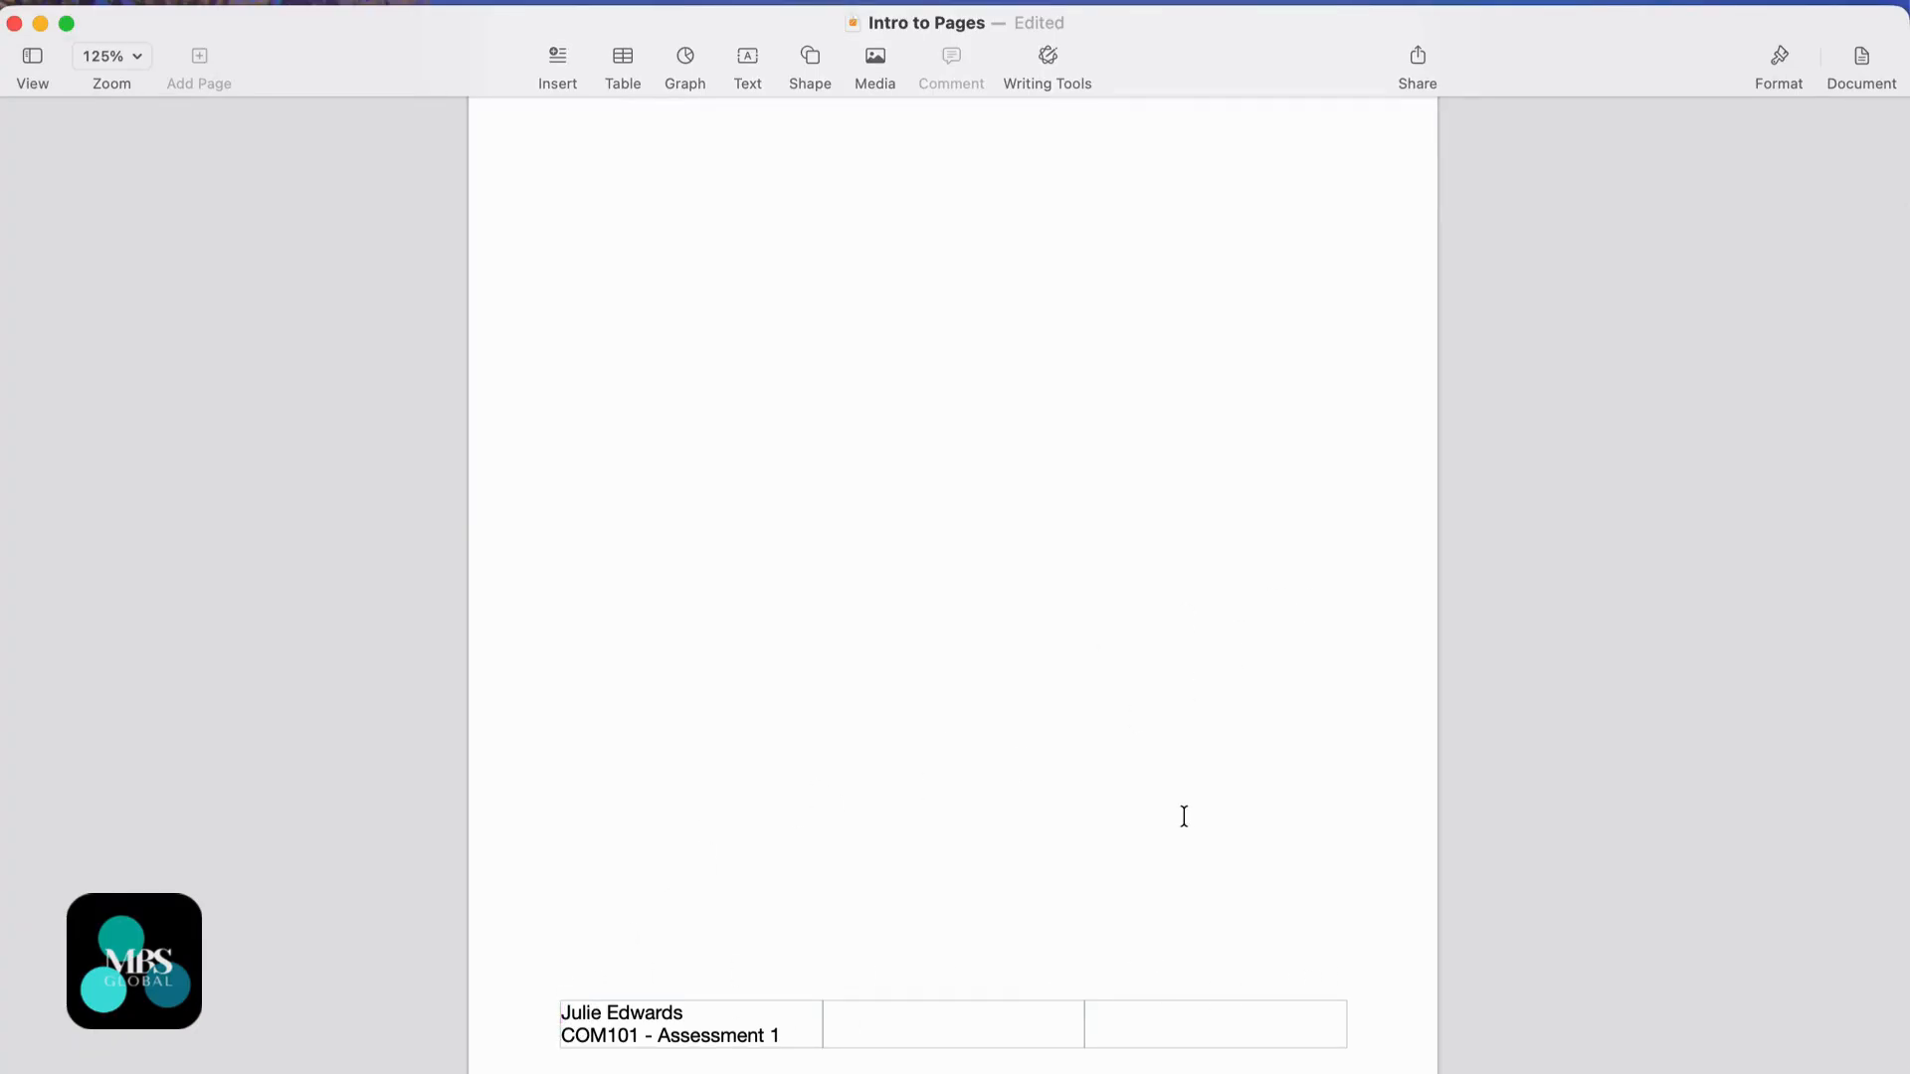
{"action": "scroll", "coordinate": [1184, 816], "scroll_direction": "up", "scroll_amount": 1}
{"action": "scroll", "coordinate": [1010, 567], "scroll_direction": "down", "scroll_amount": 2}
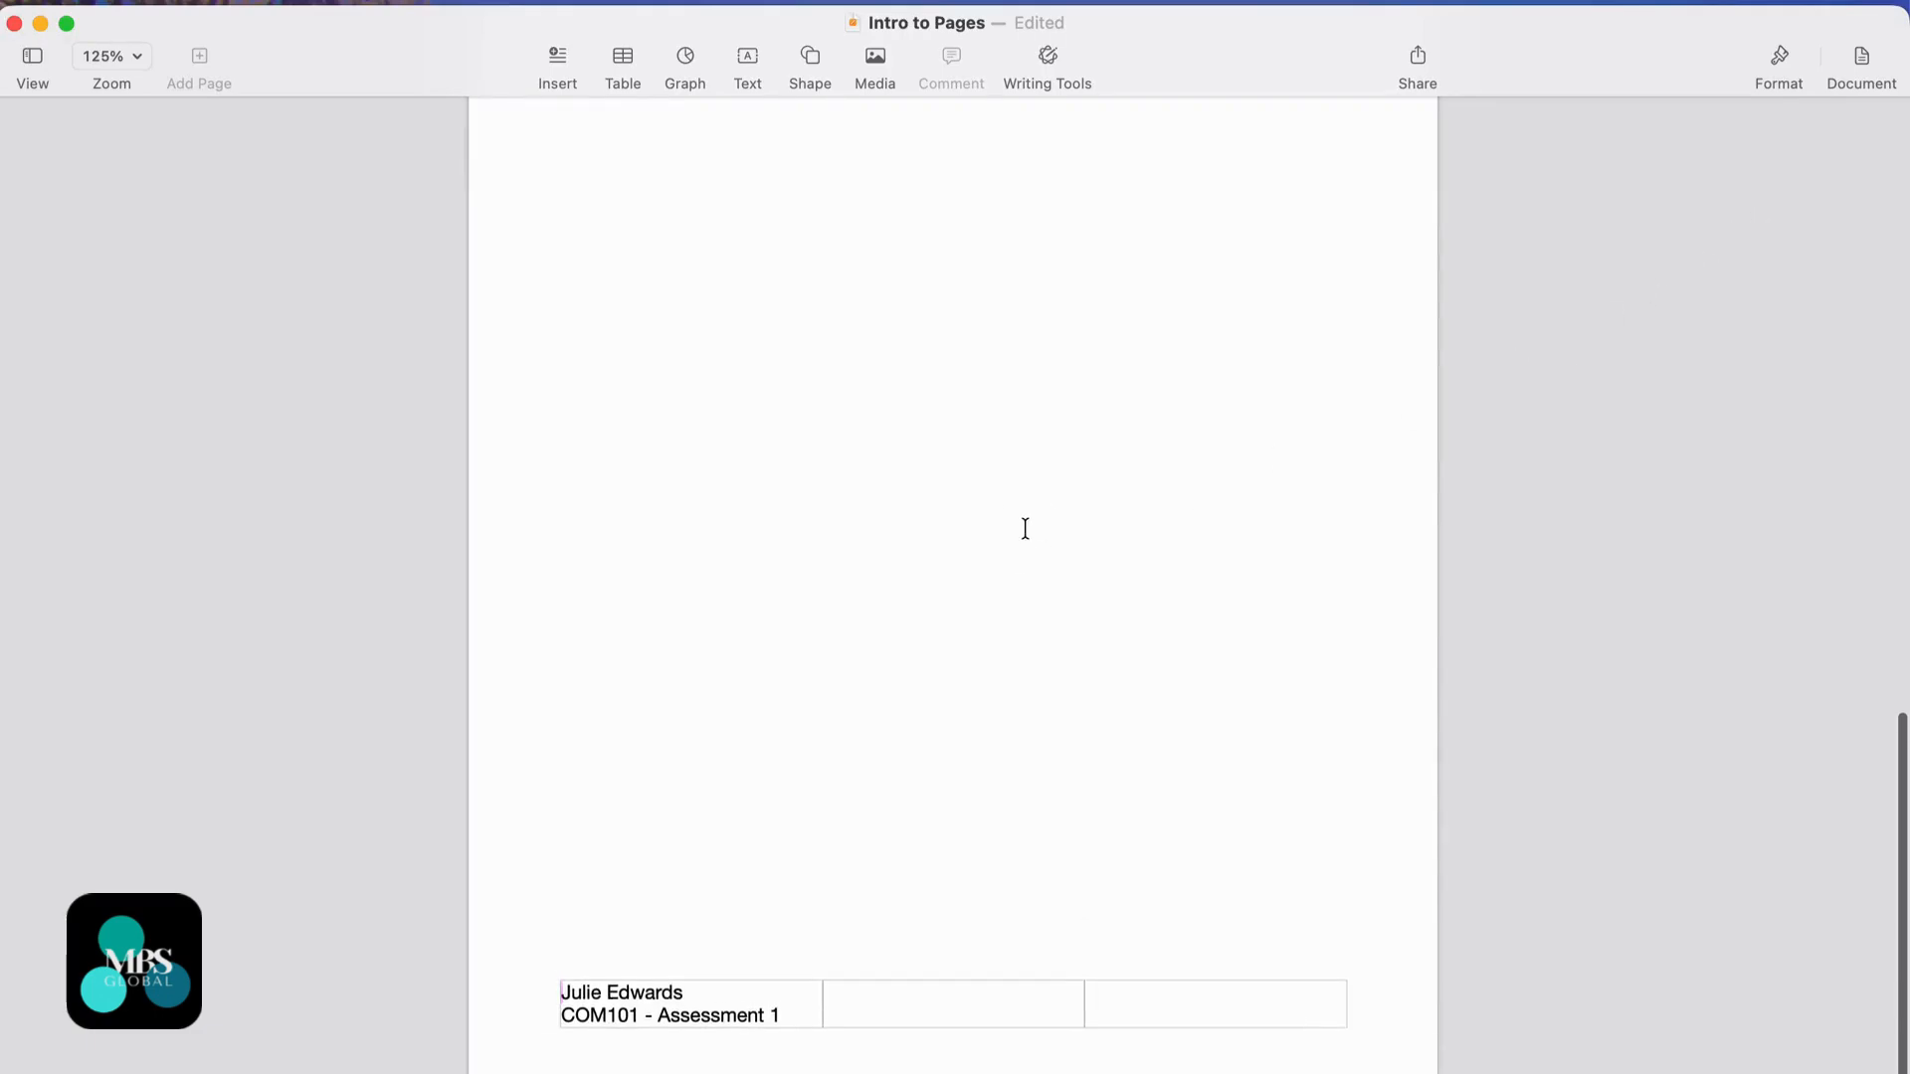
{"action": "left_click", "coordinate": [1024, 528]}
{"action": "left_click", "coordinate": [1781, 61]}
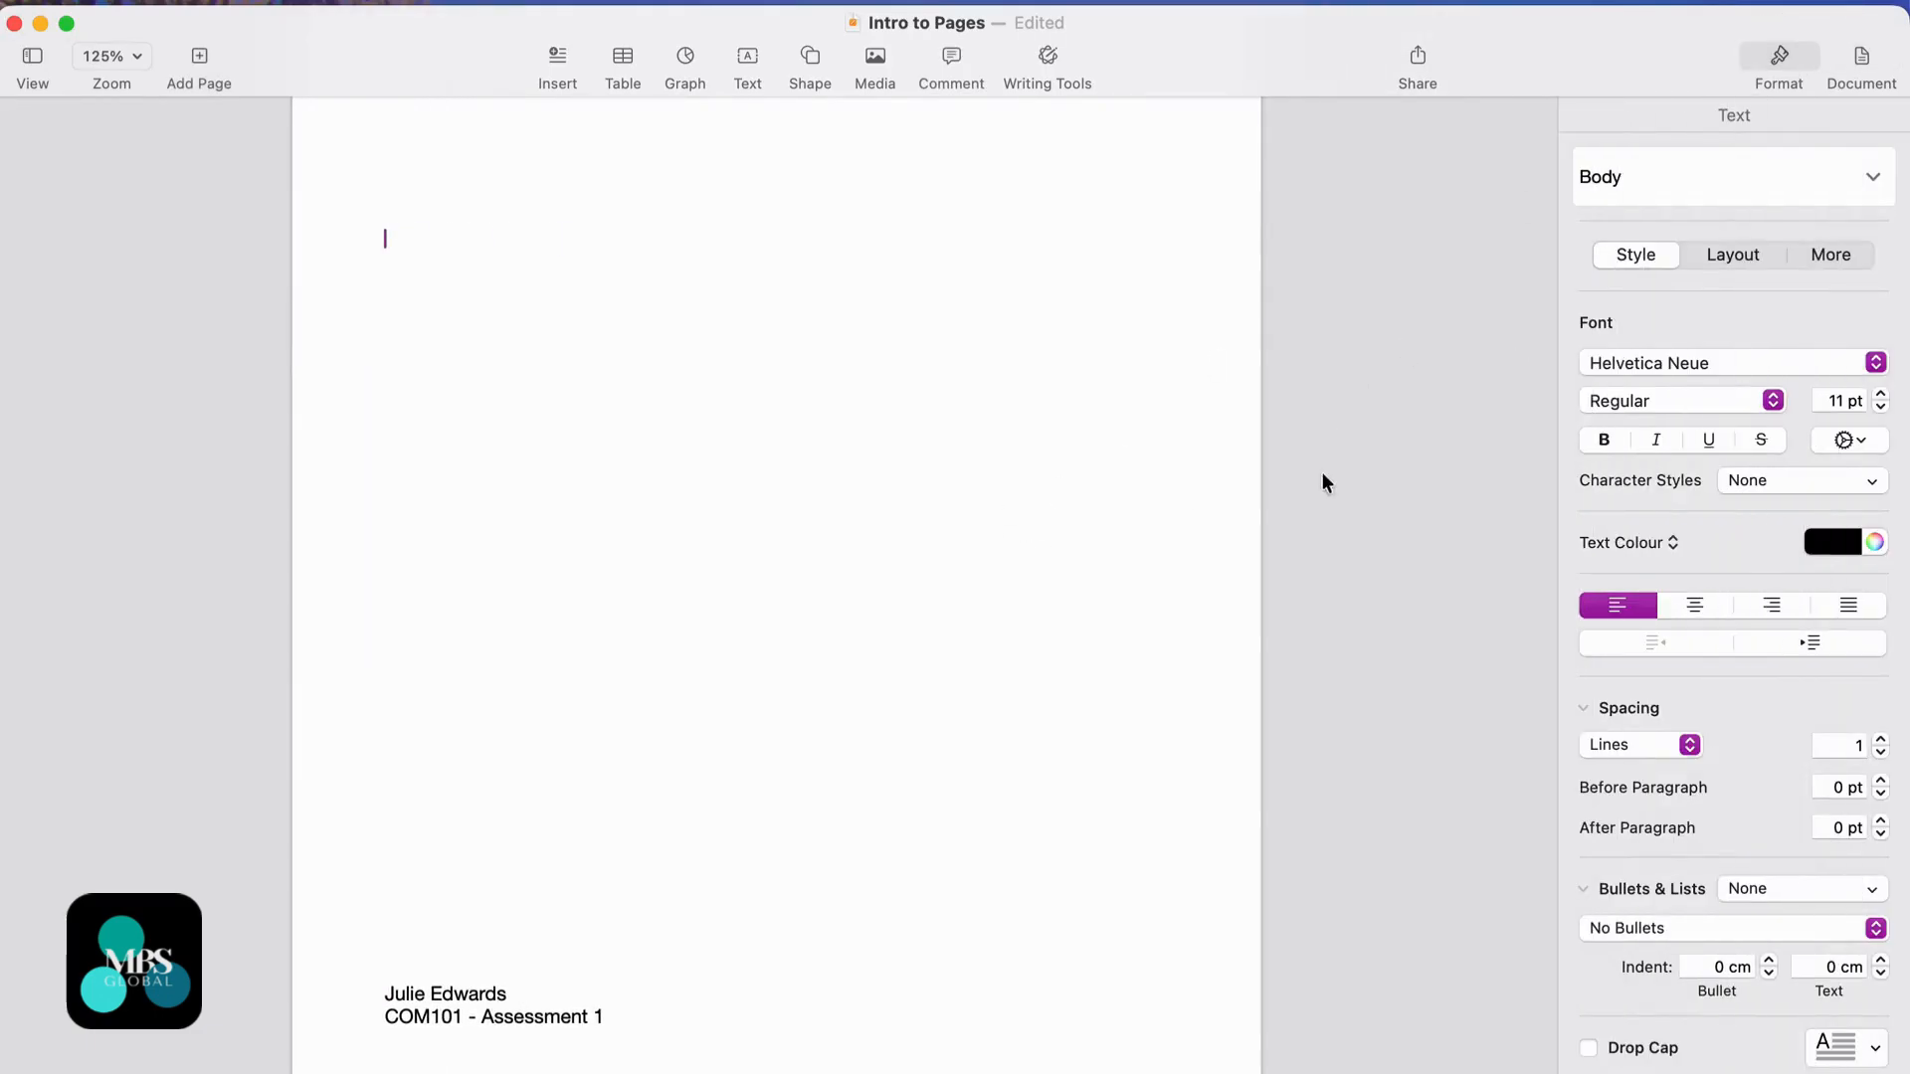
- Set both left footer lines to Arial Bold at 10 pt
{"action": "left_click", "coordinate": [597, 1015]}
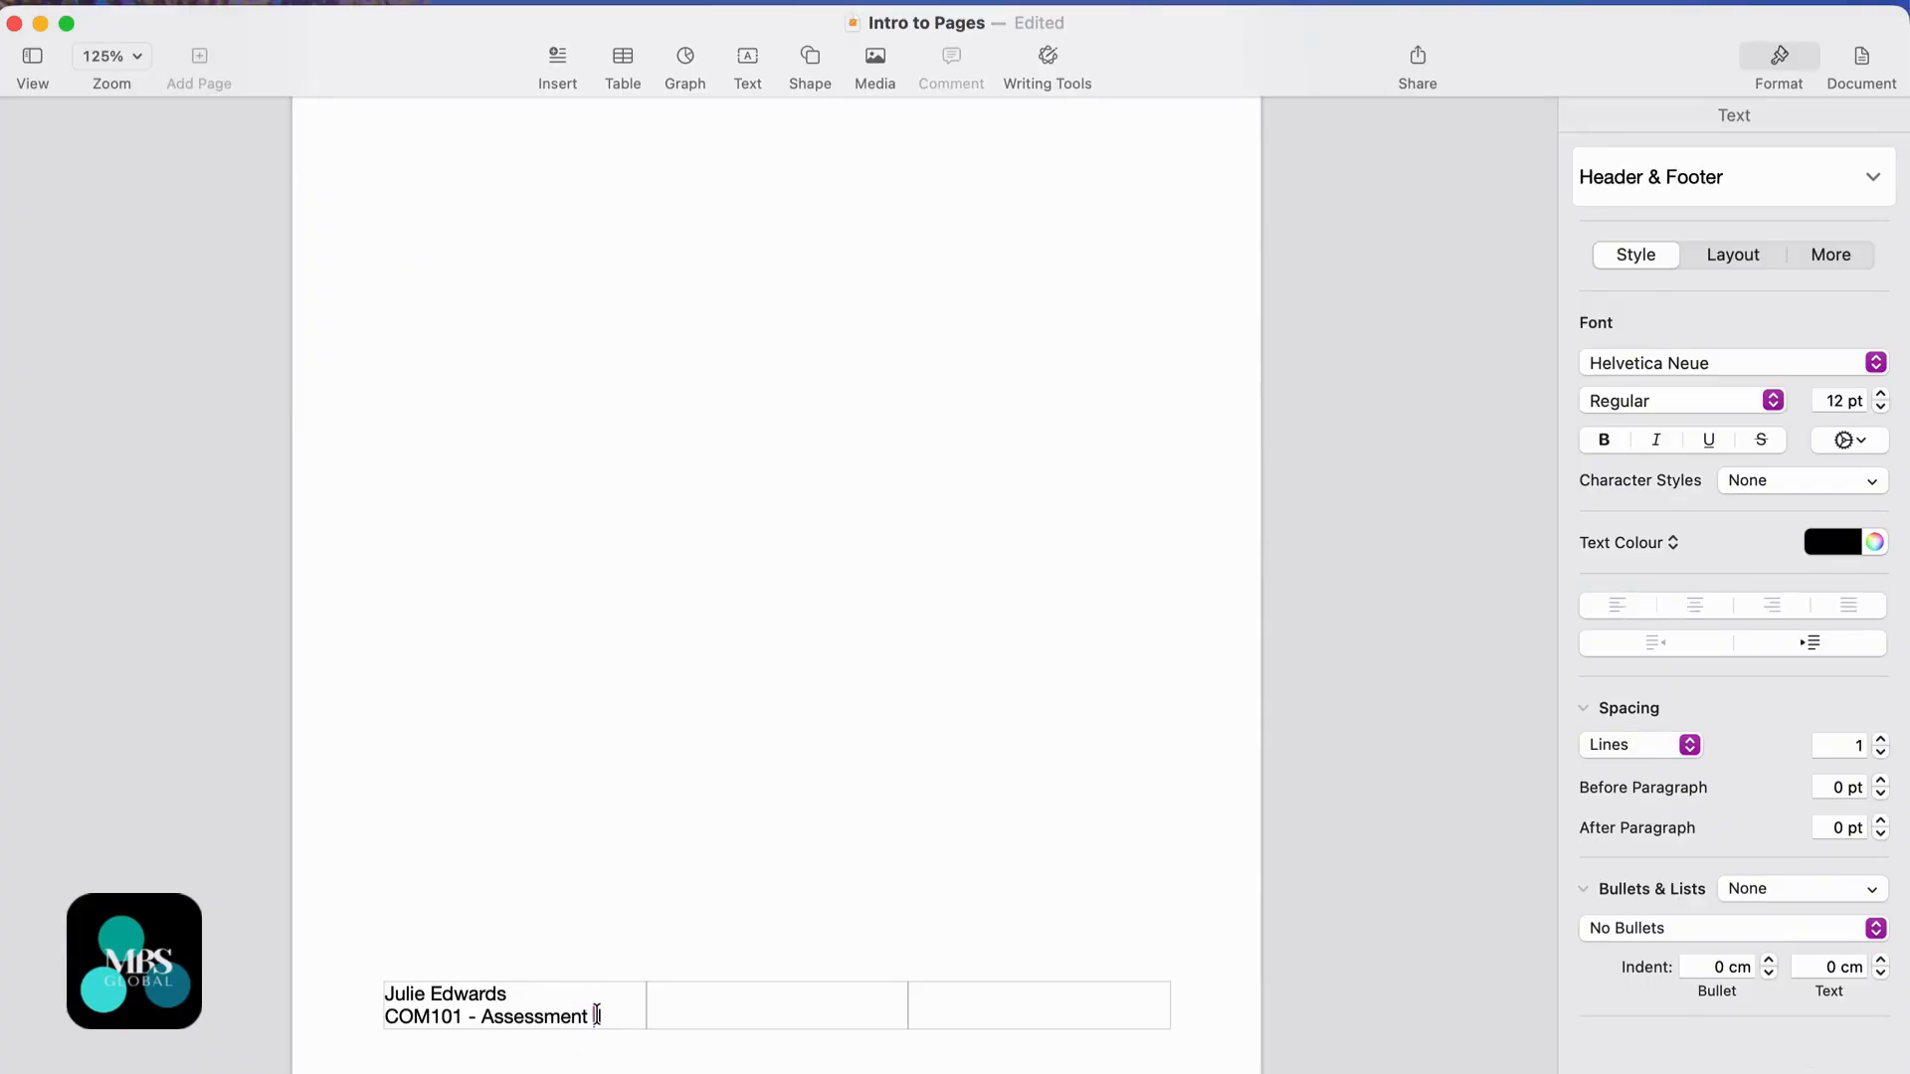
{"action": "type", "text": "1"}
{"action": "left_click", "coordinate": [622, 1013]}
{"action": "left_click_drag", "start_coordinate": [622, 1013], "coordinate": [371, 993]}
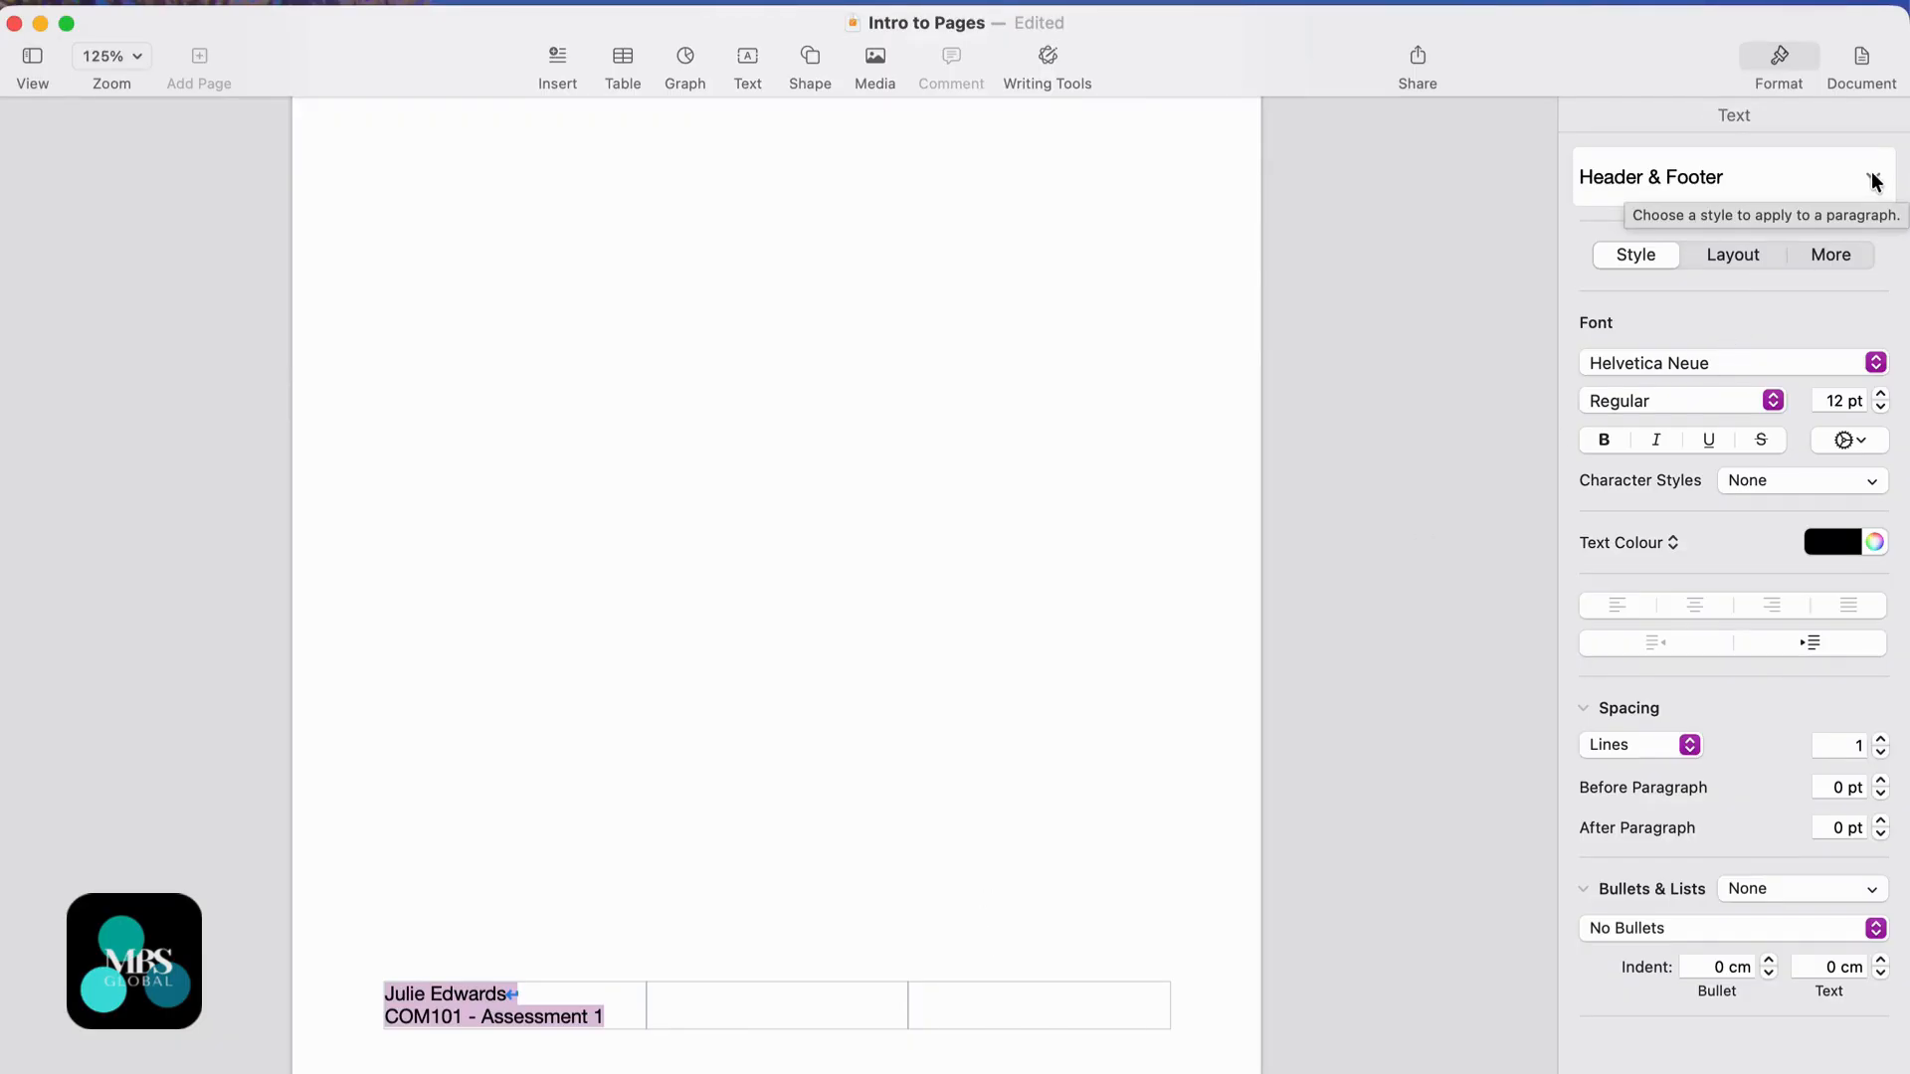
{"action": "left_click", "coordinate": [1876, 363]}
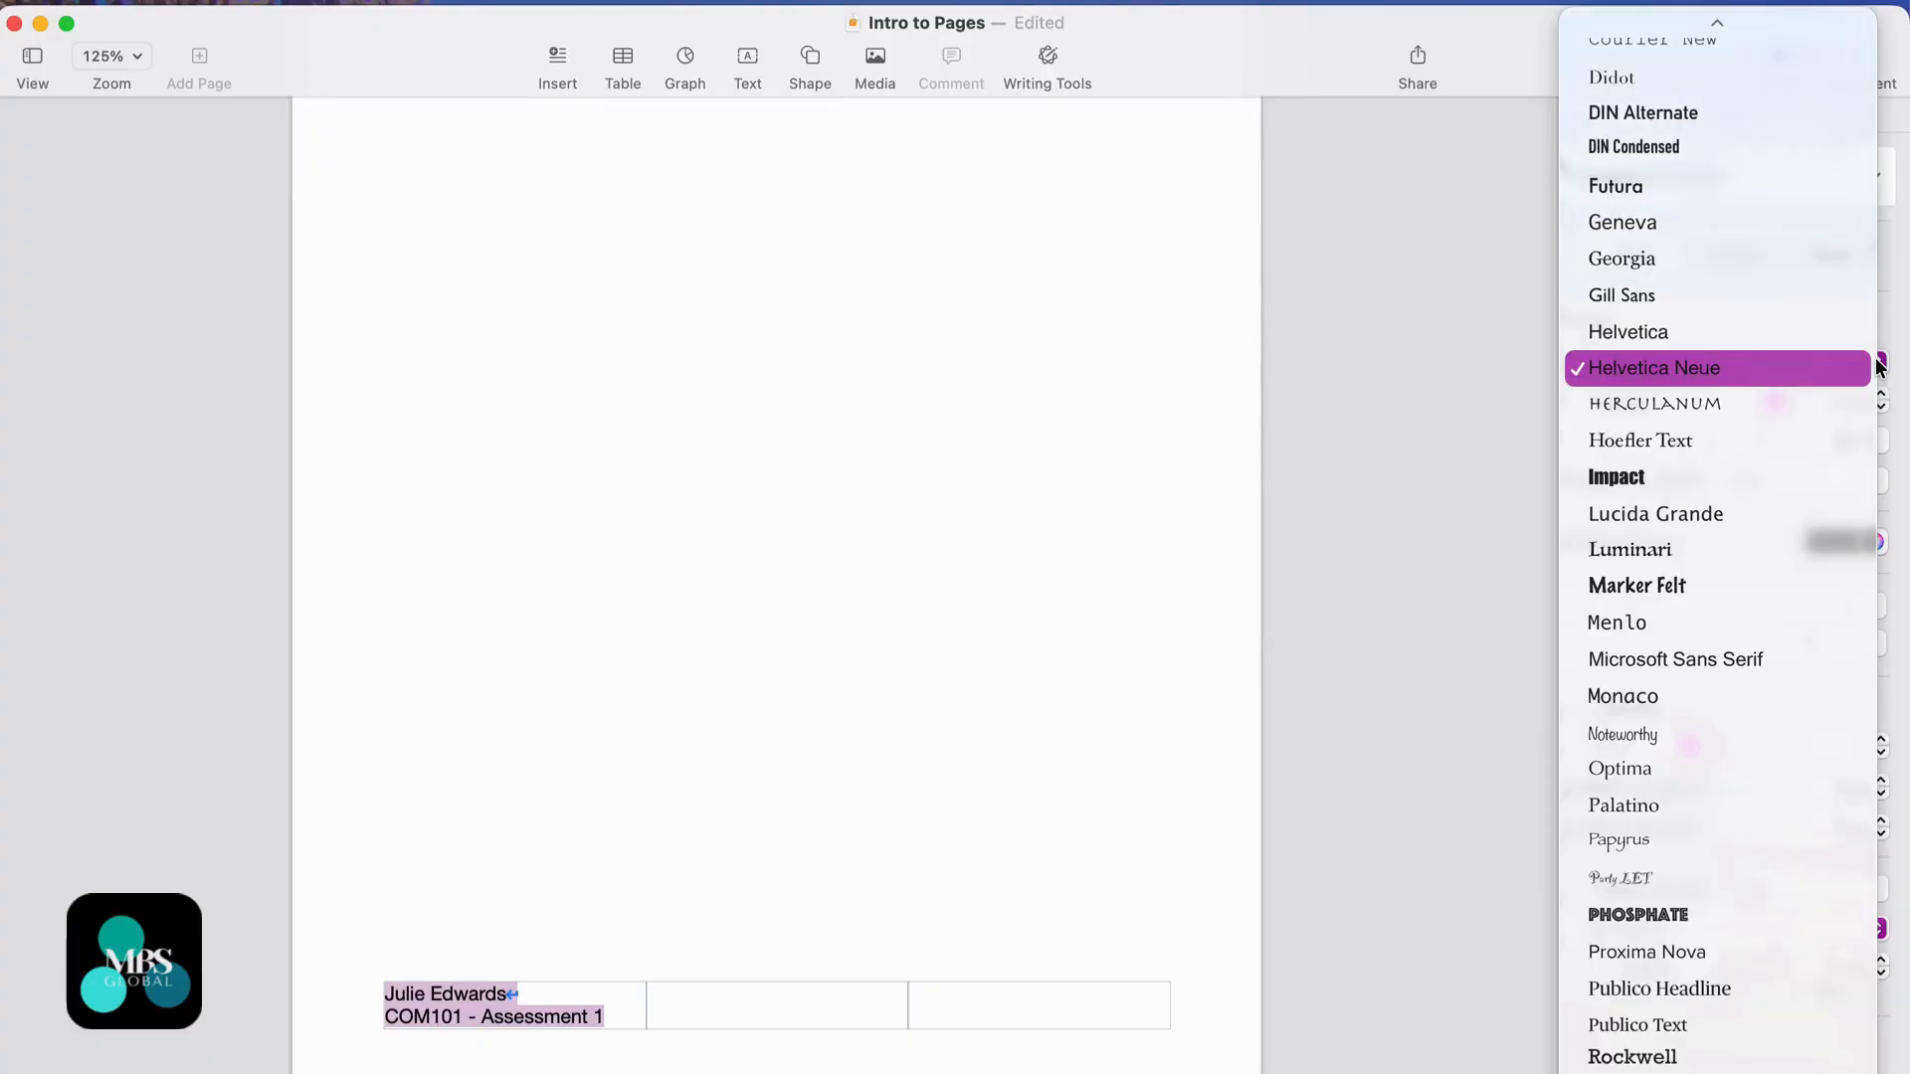
{"action": "scroll", "coordinate": [1632, 188], "scroll_direction": "up", "scroll_amount": 15}
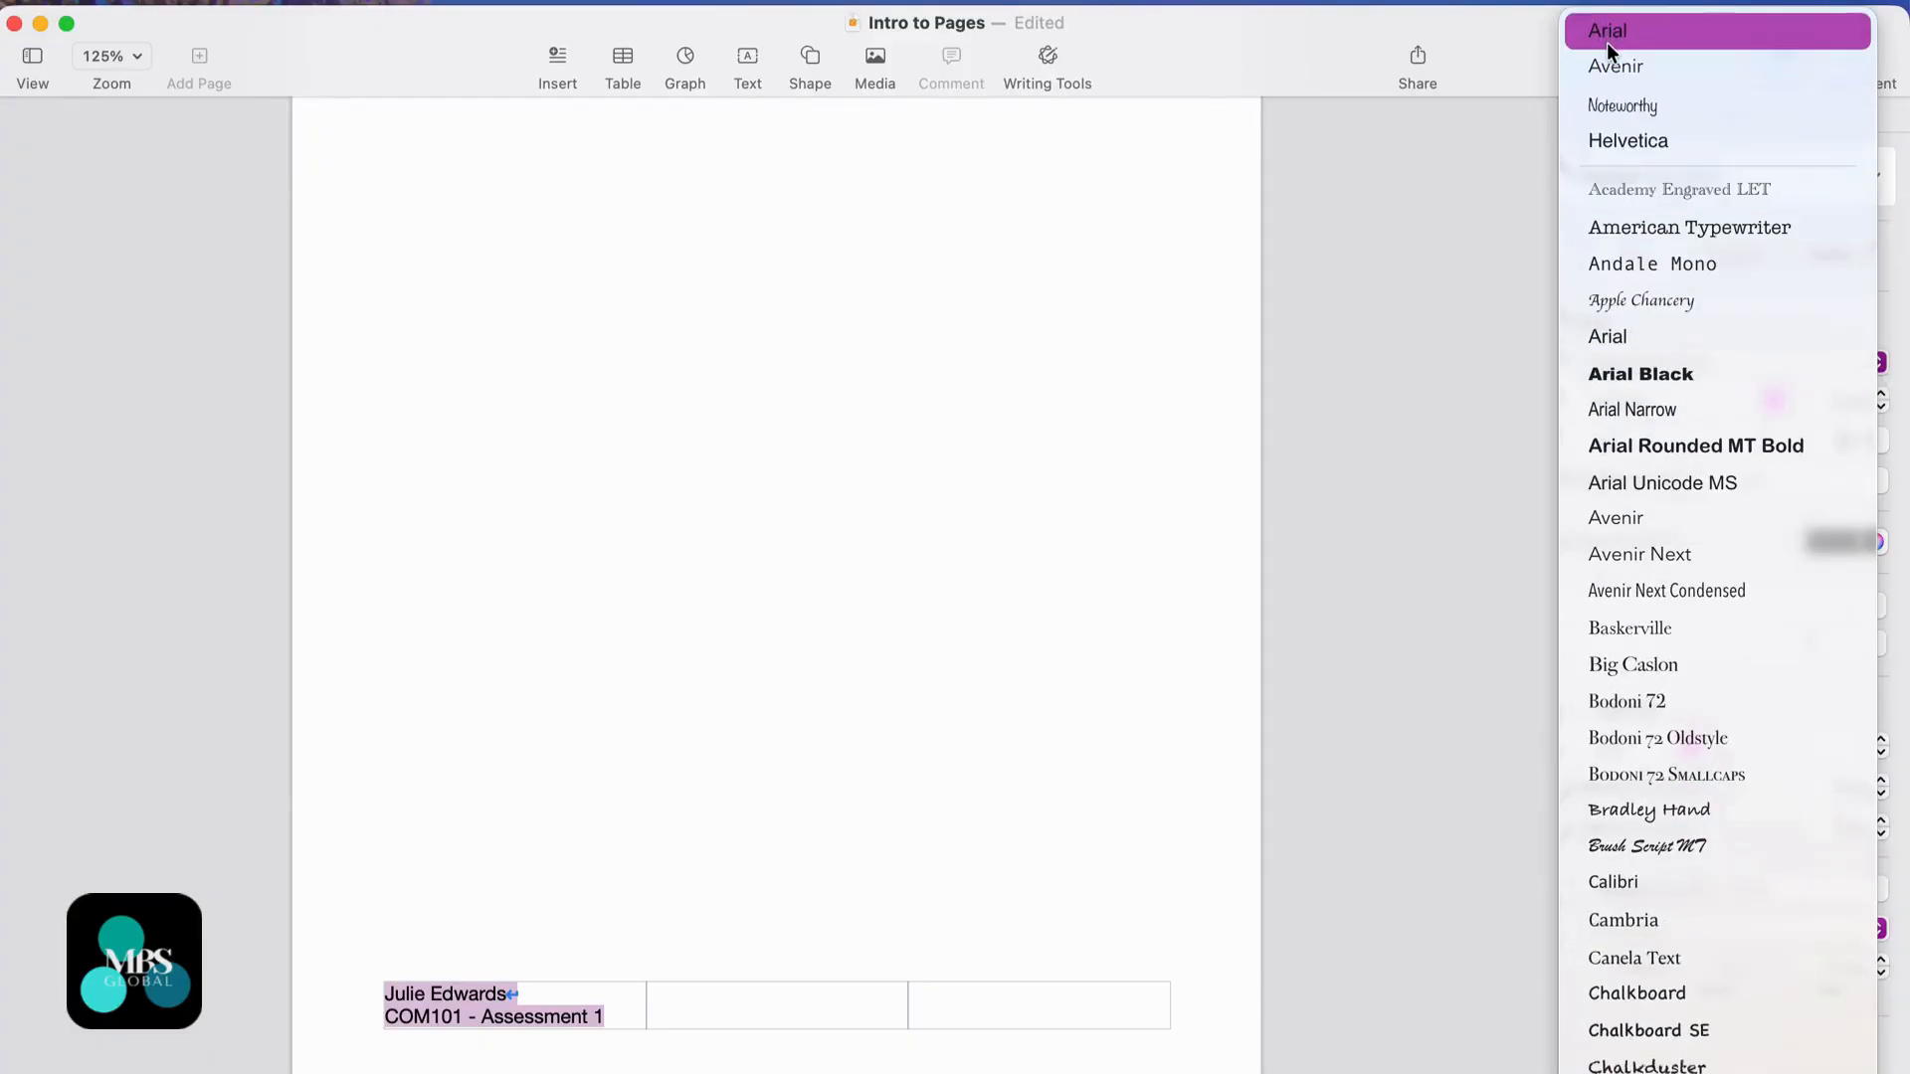
{"action": "left_click", "coordinate": [1608, 37]}
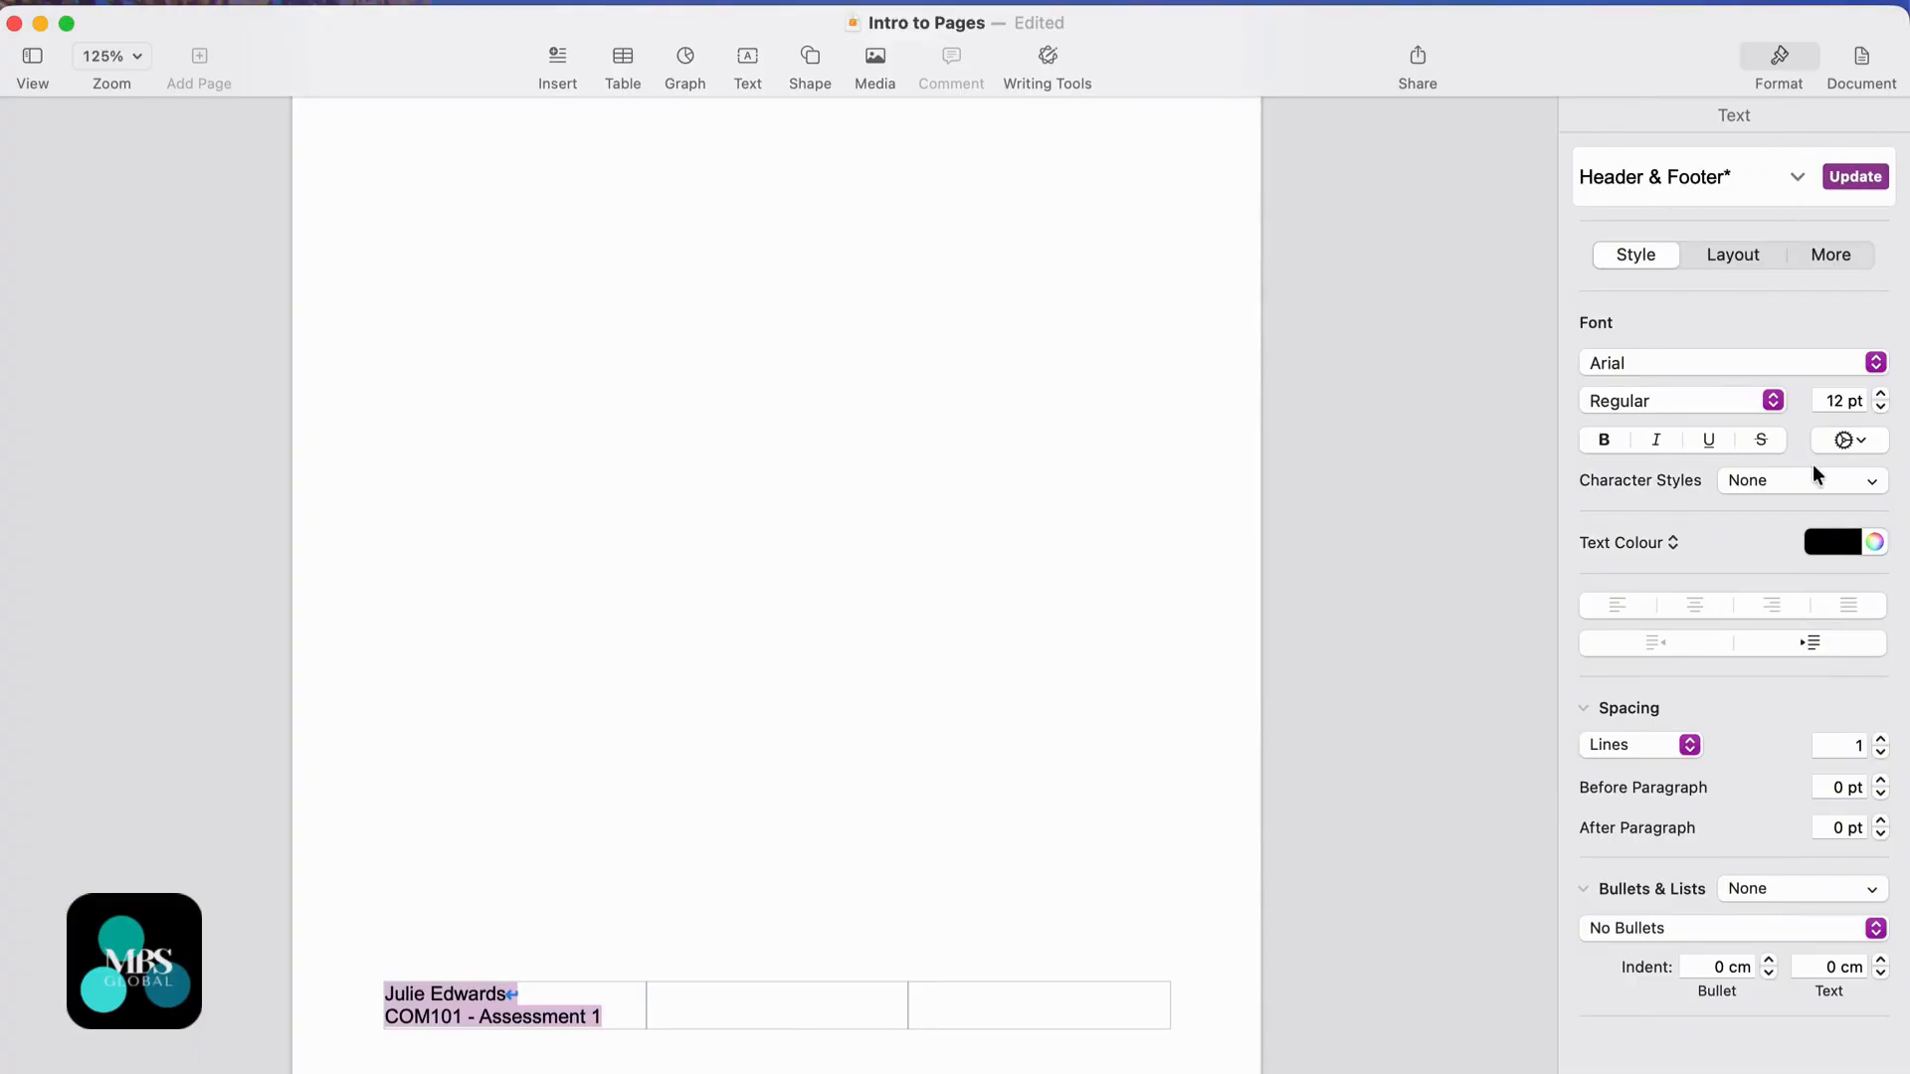
{"action": "left_click", "coordinate": [1882, 407]}
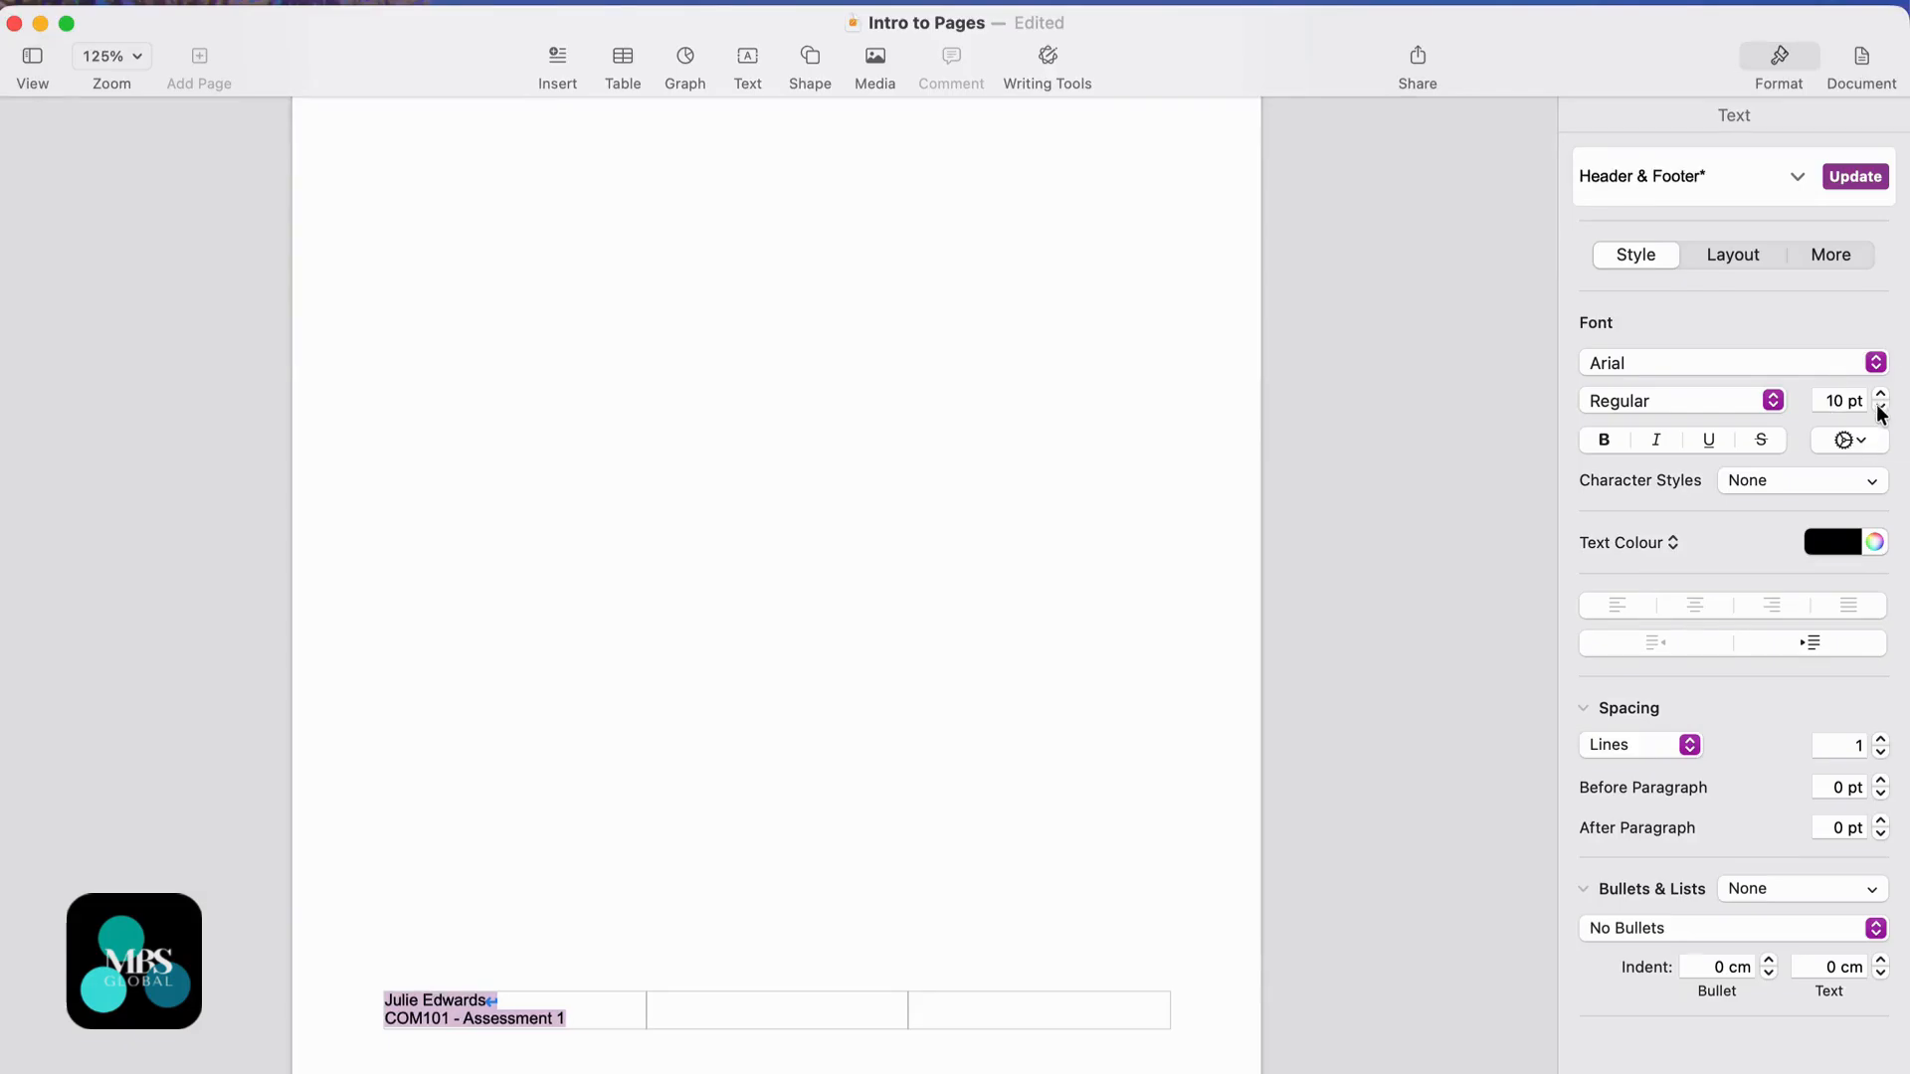
{"action": "left_click", "coordinate": [1603, 440]}
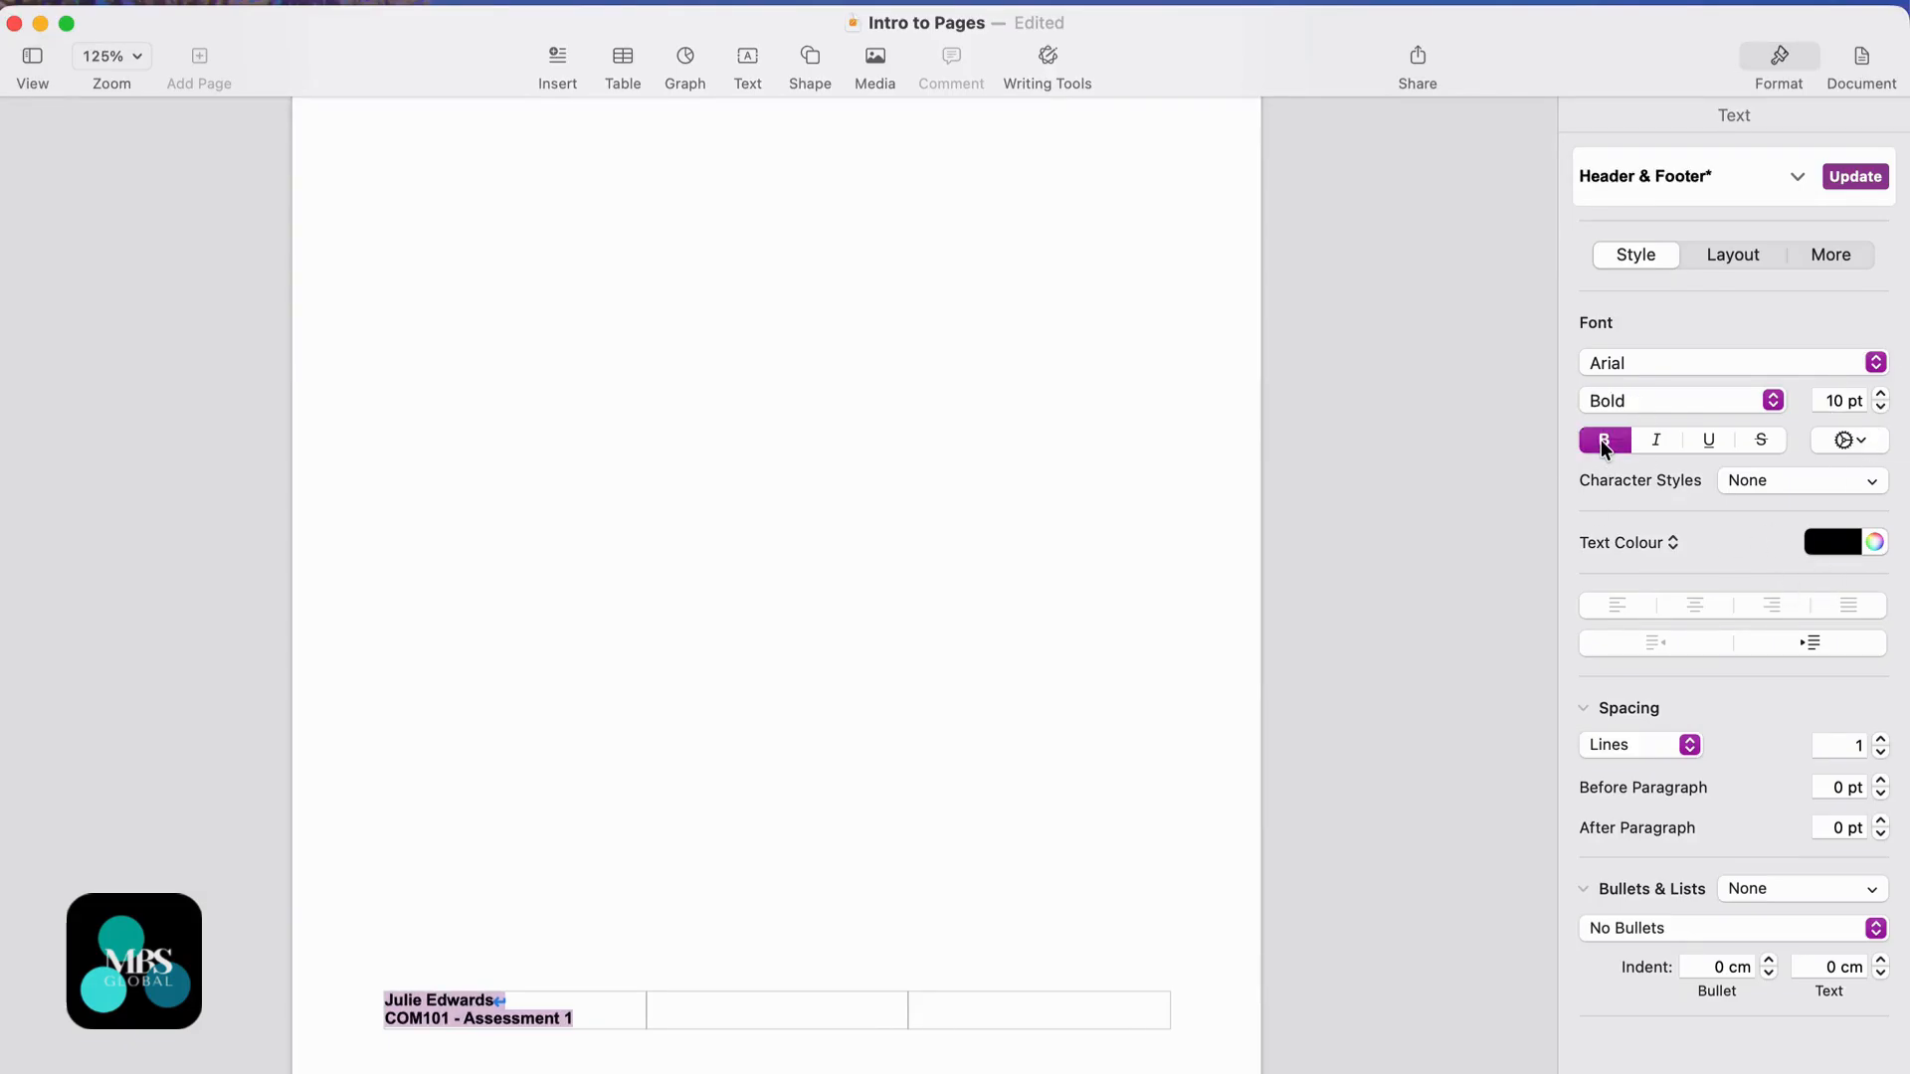
{"action": "left_click", "coordinate": [1853, 546]}
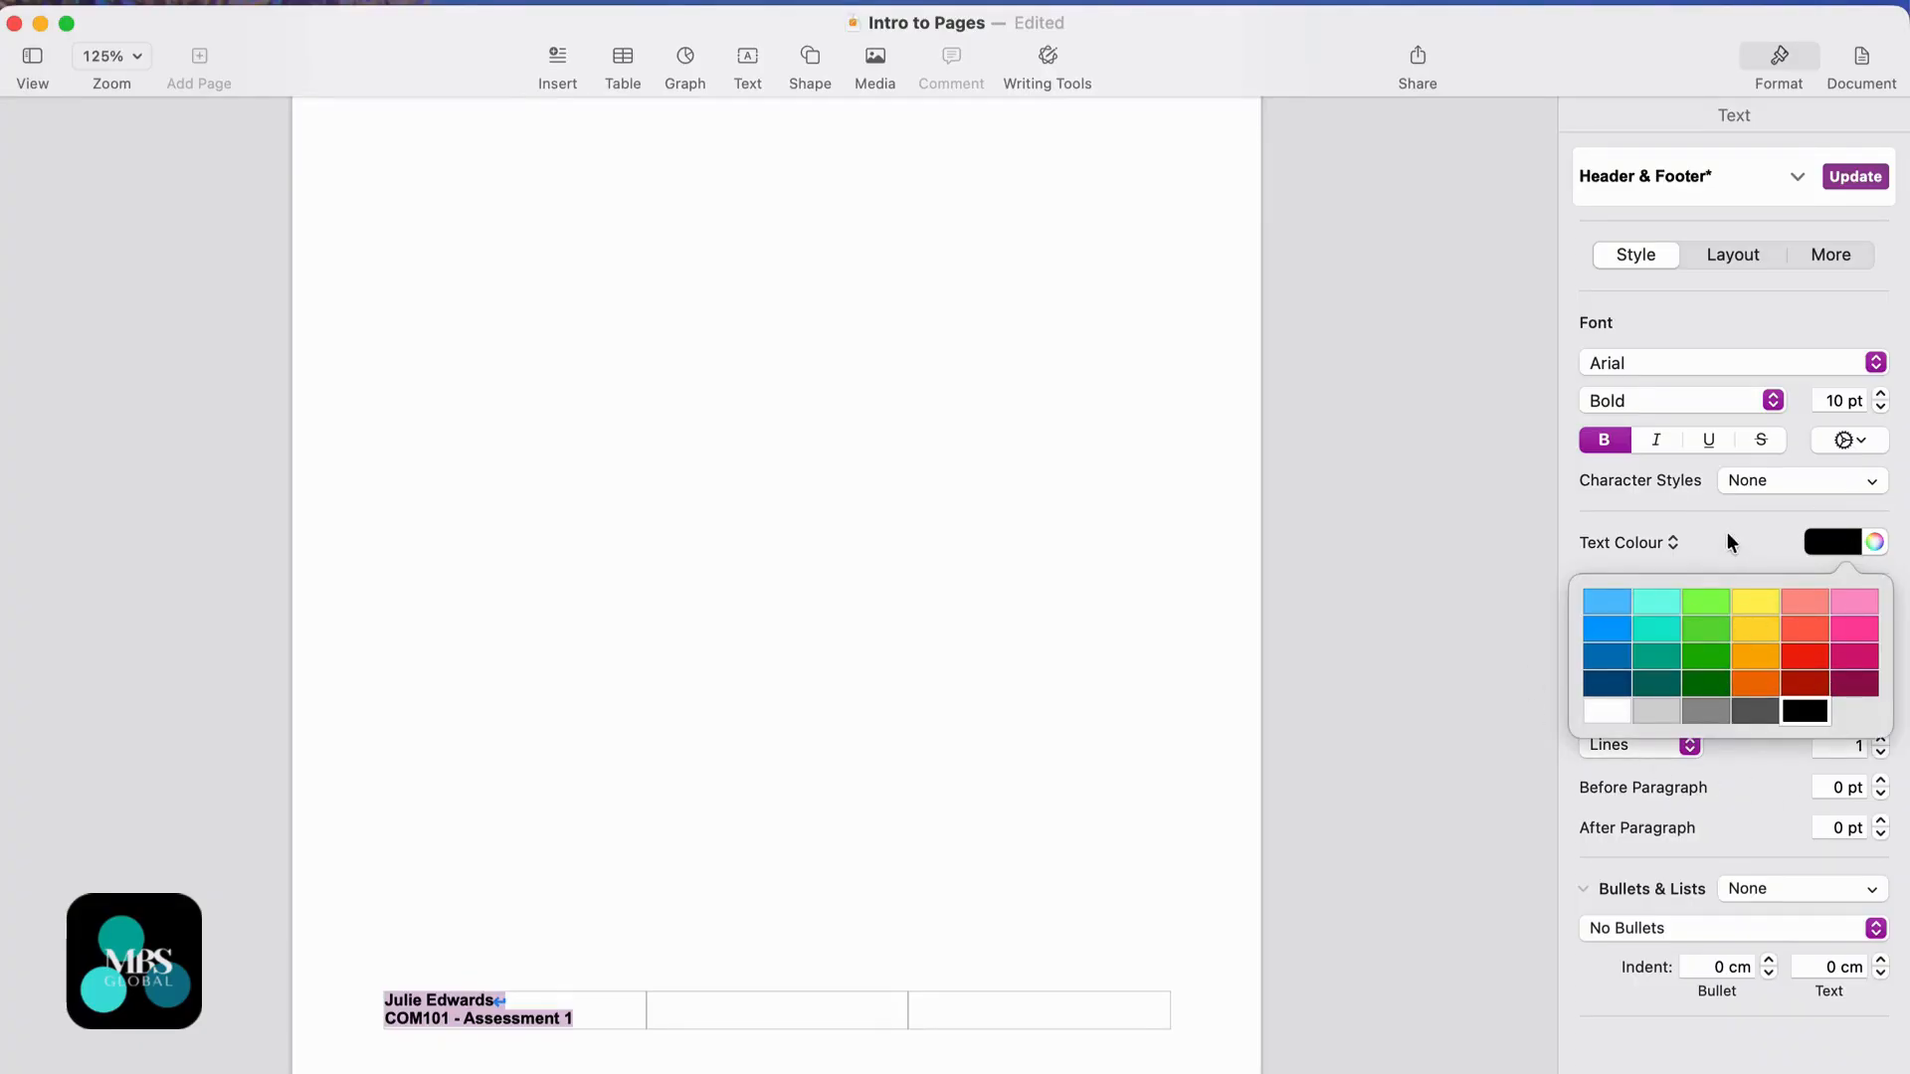
{"action": "left_click", "coordinate": [1875, 543]}
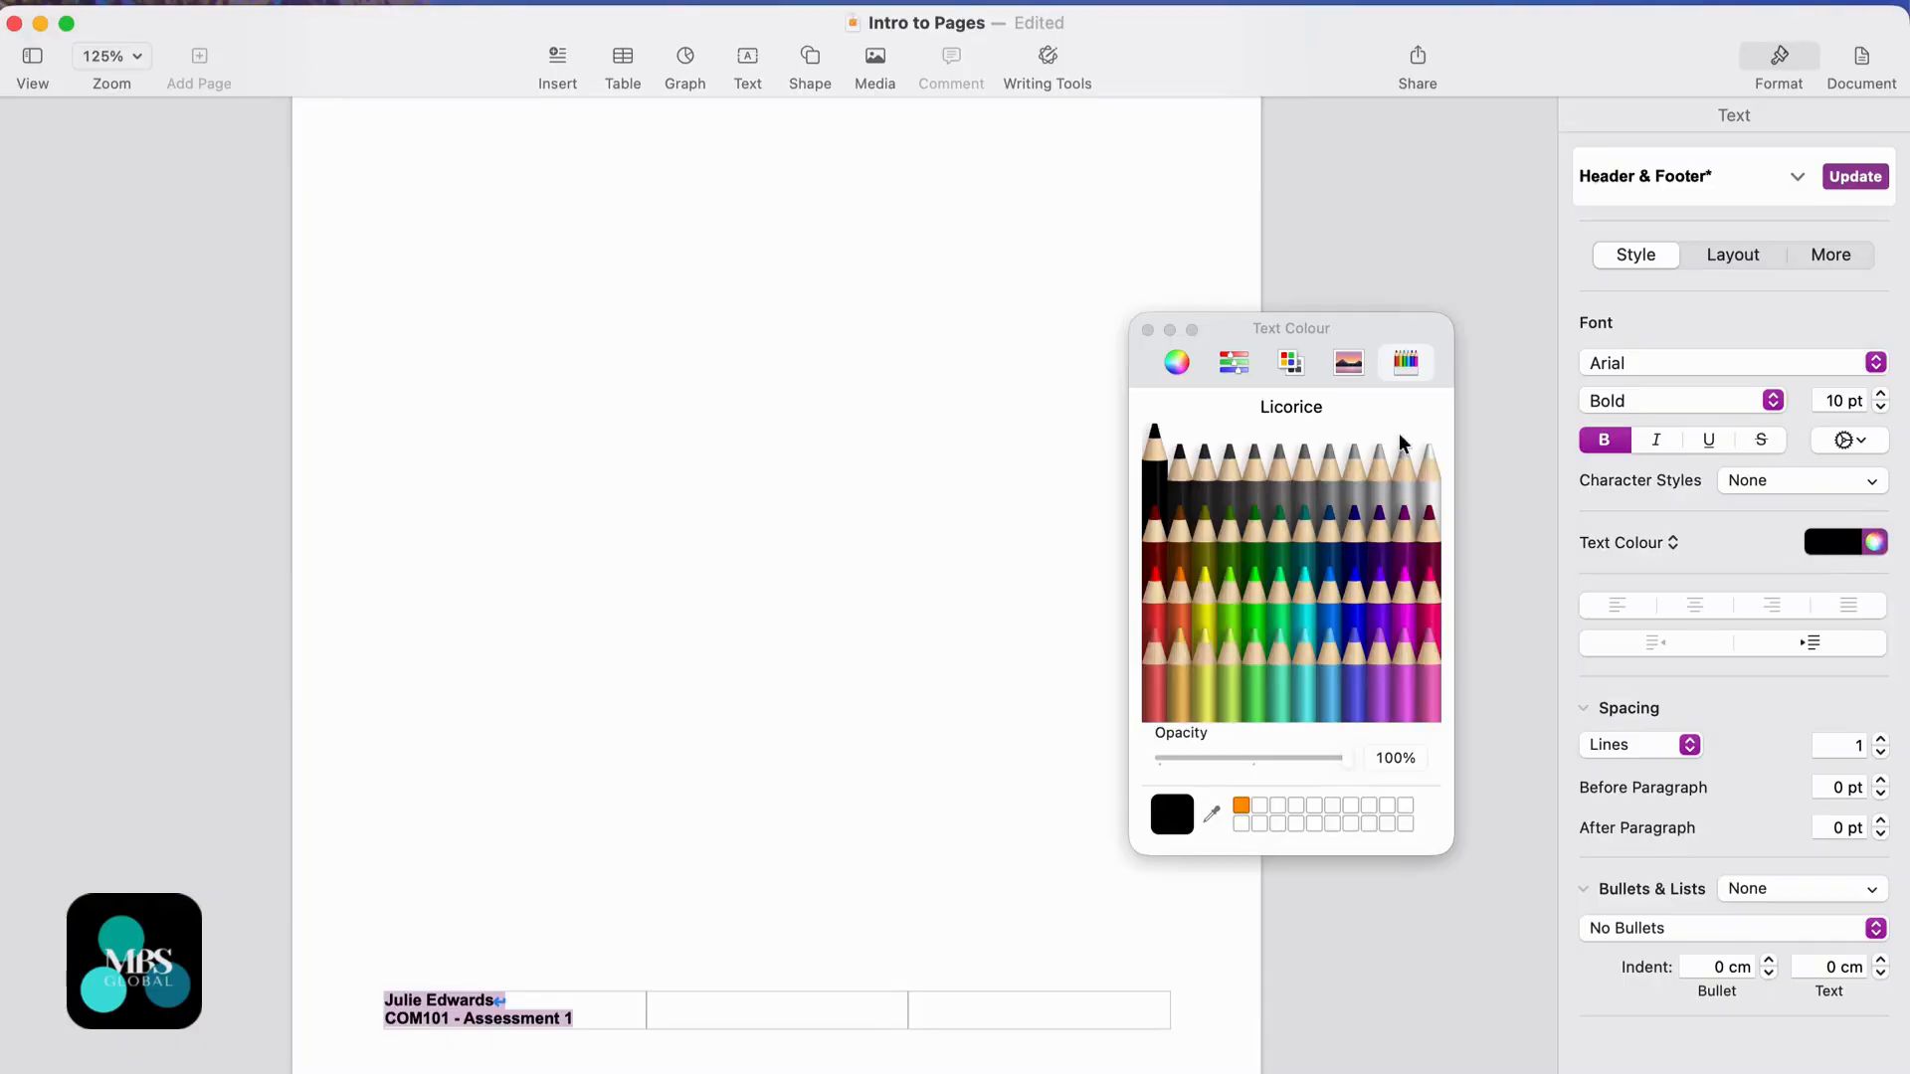
{"action": "left_click", "coordinate": [1310, 372]}
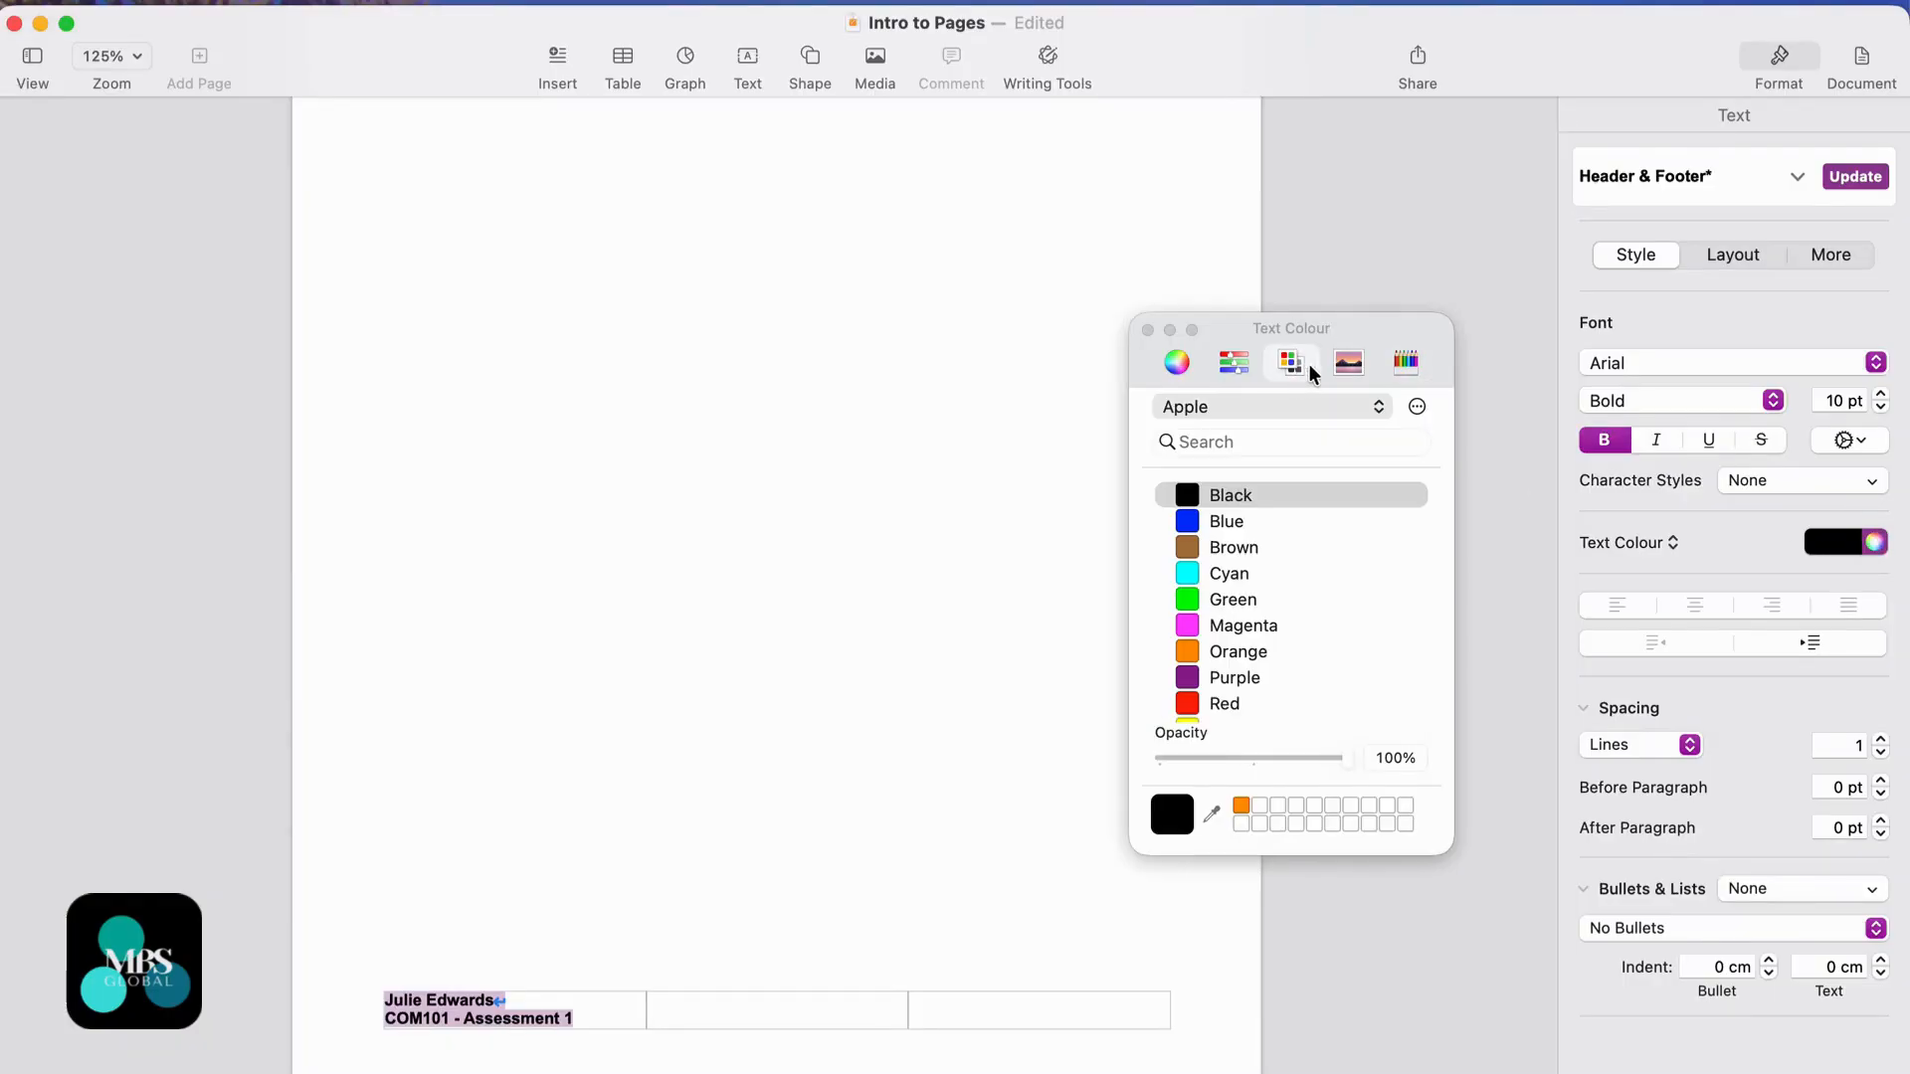
{"action": "left_click", "coordinate": [1418, 367]}
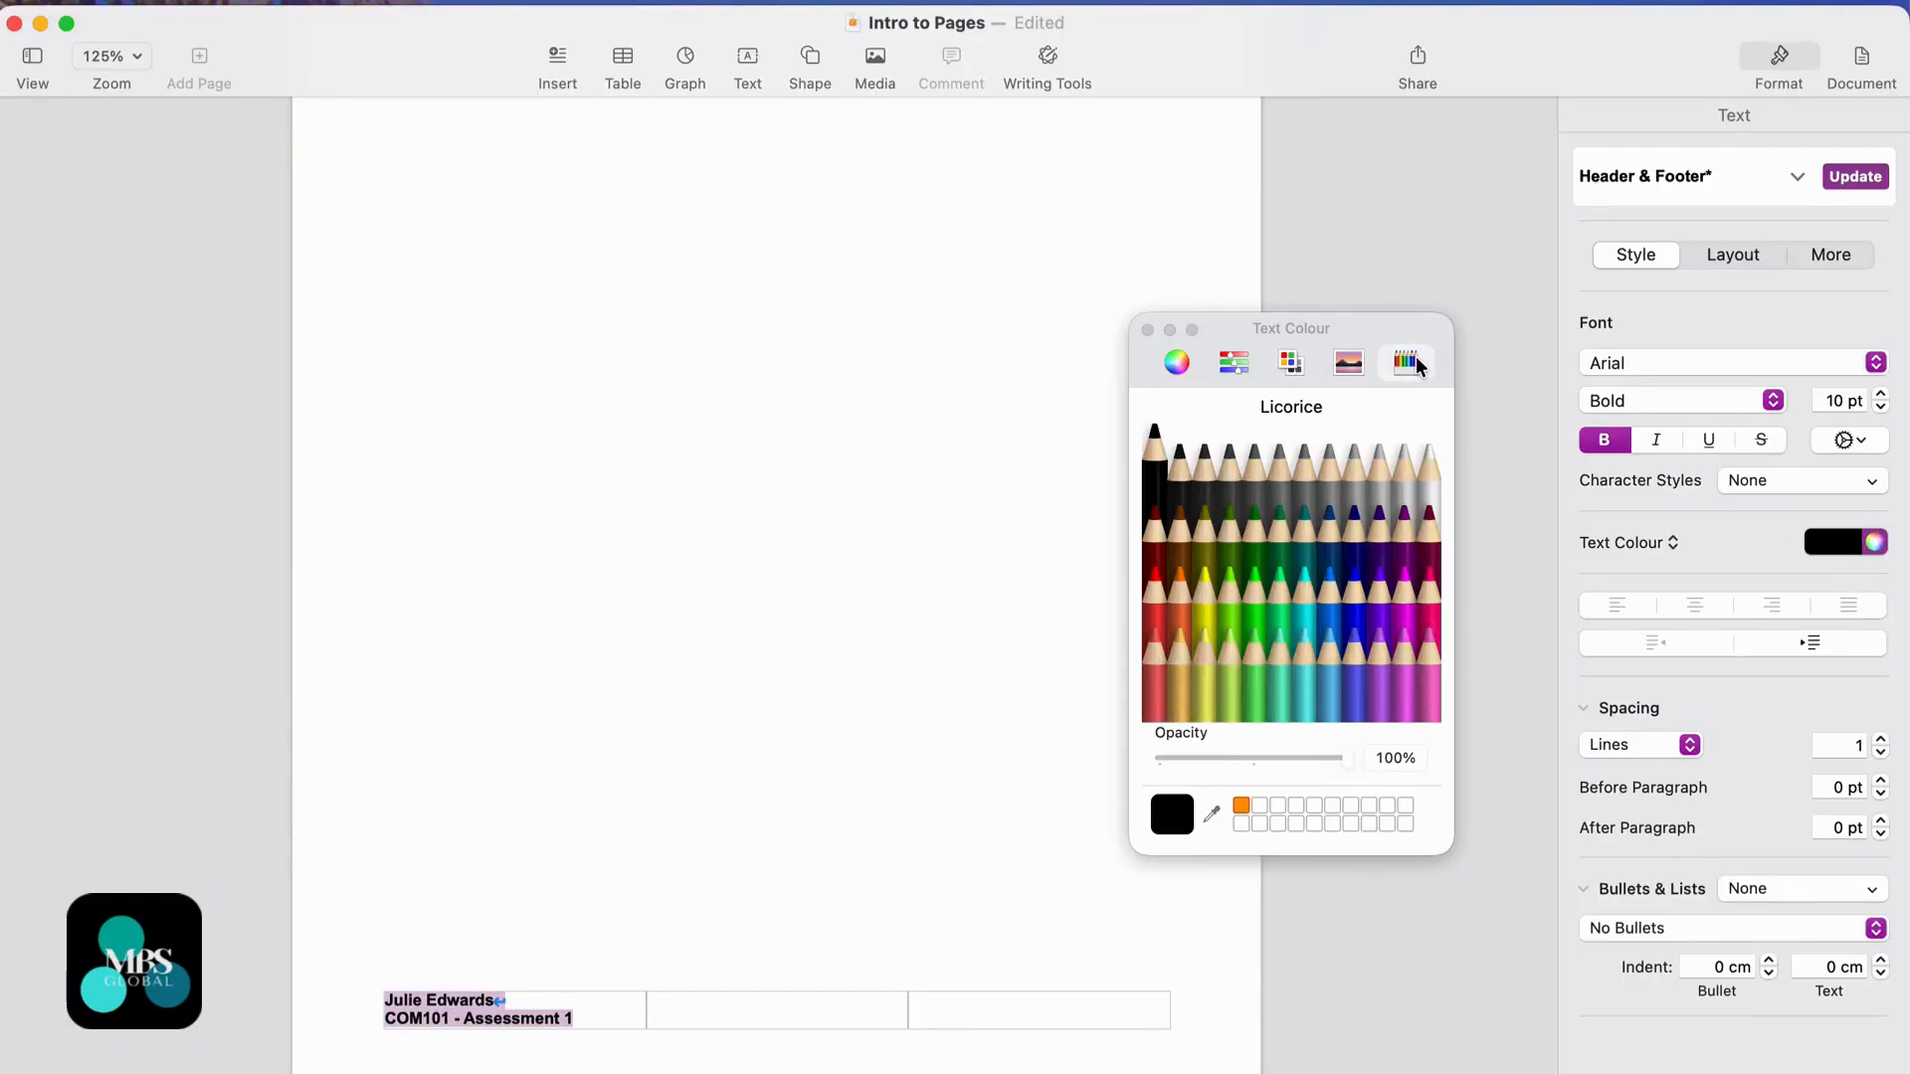
{"action": "left_click", "coordinate": [1174, 366]}
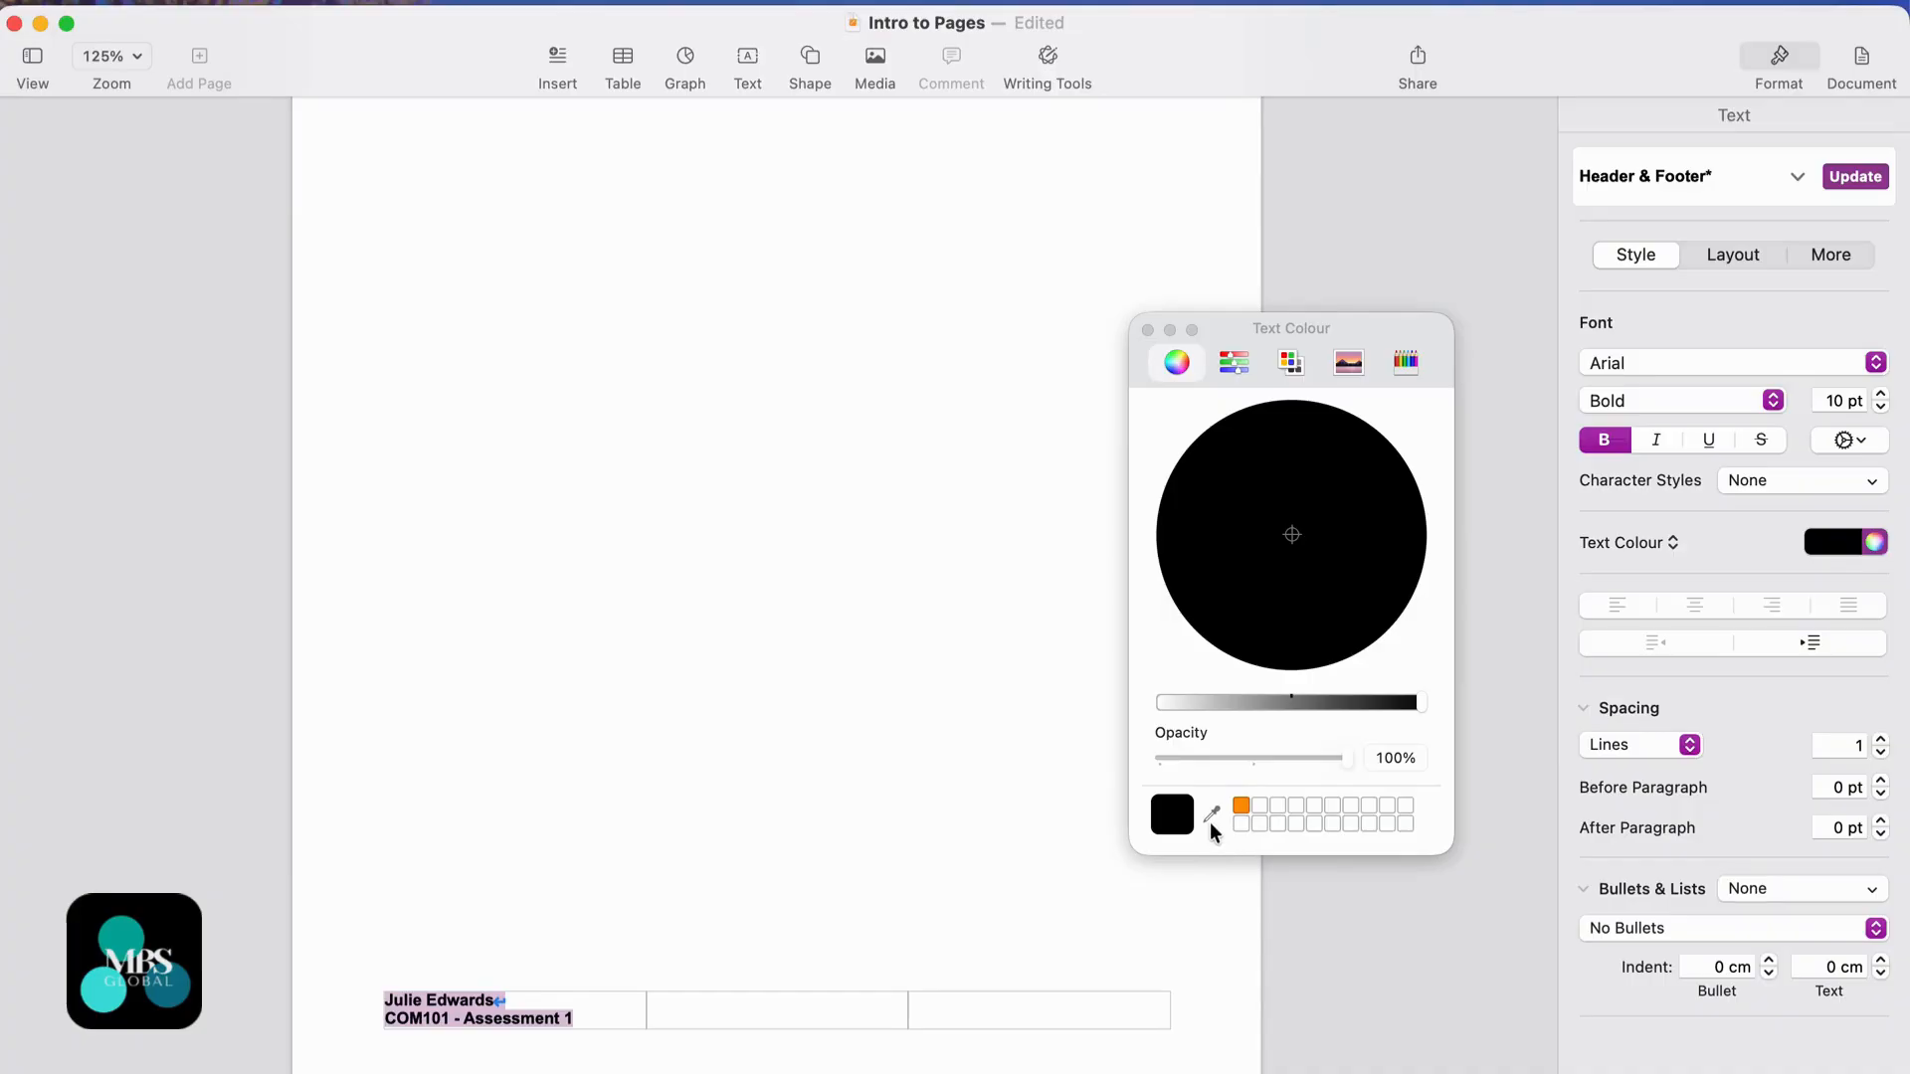
{"action": "left_click", "coordinate": [1148, 329]}
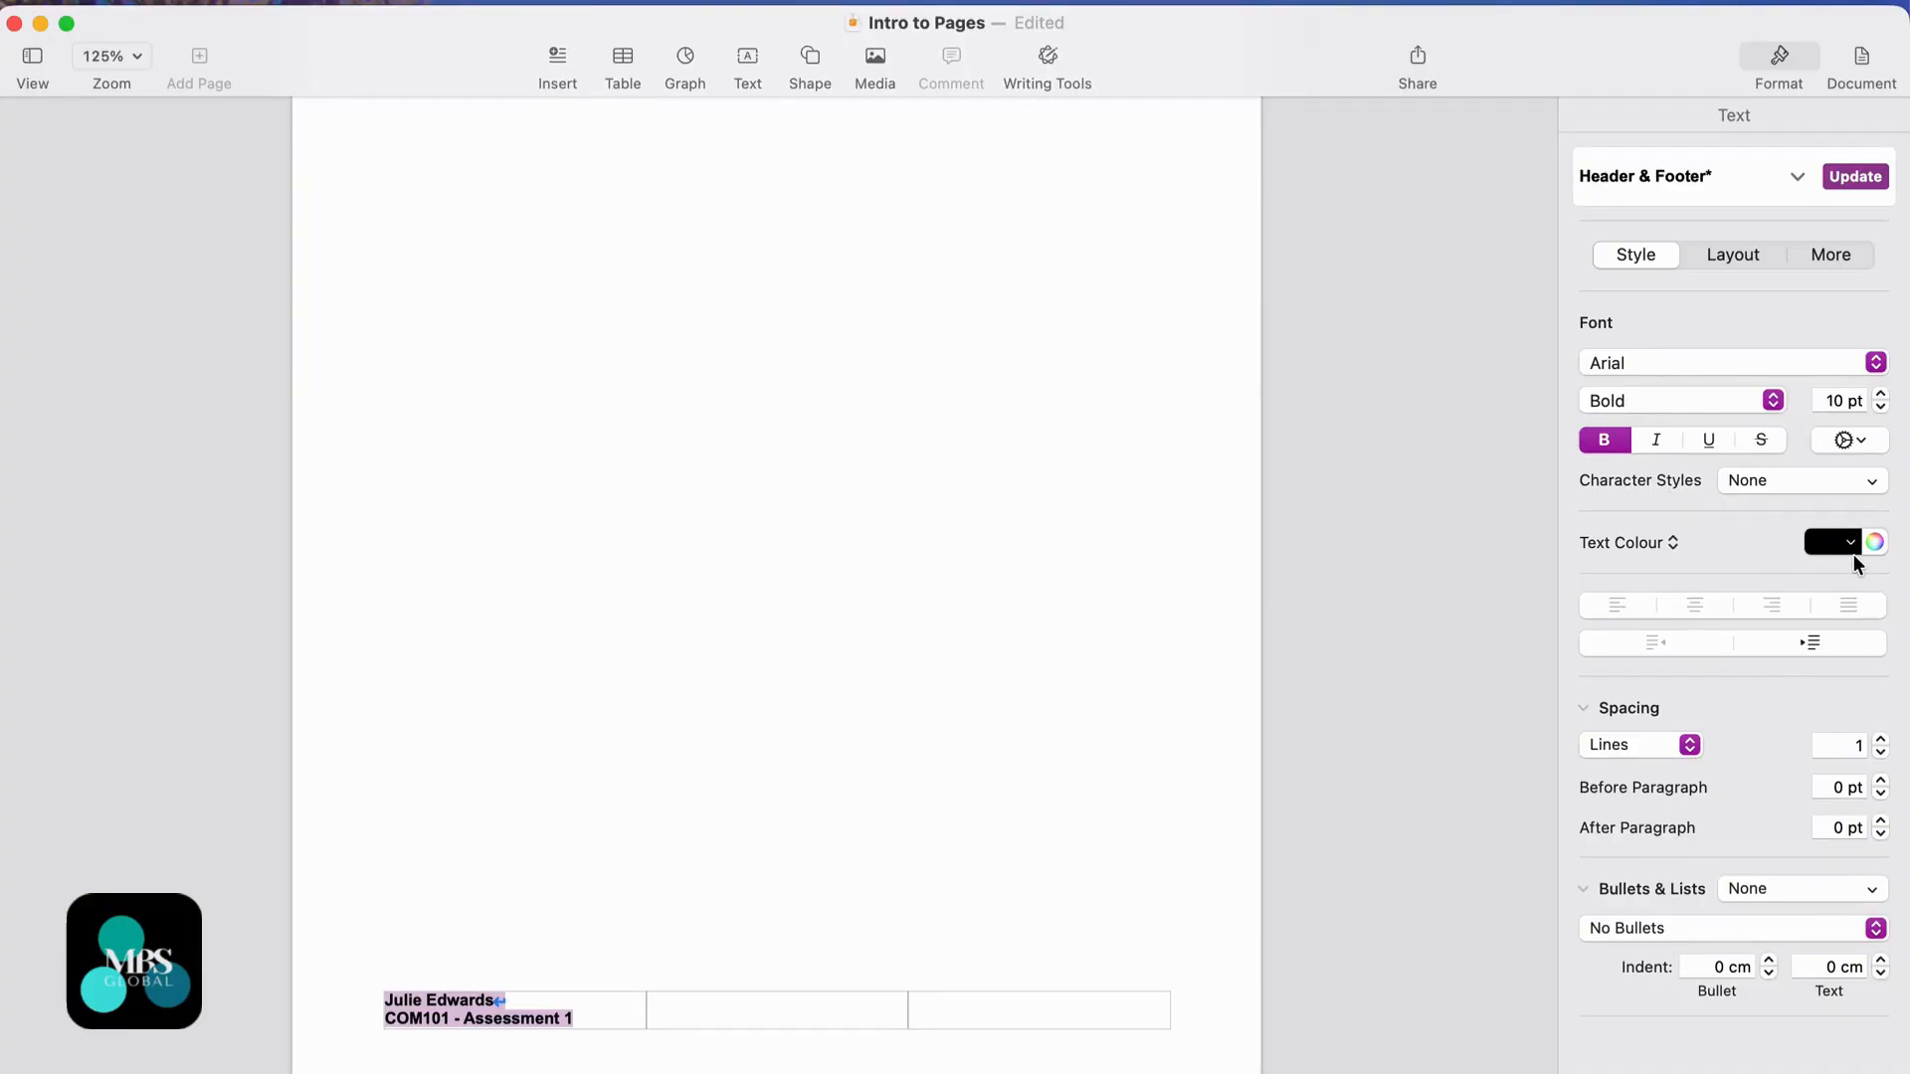
- Update the Header & Footer style with this formatting and push the body onto page 2
{"action": "left_click", "coordinate": [1859, 178]}
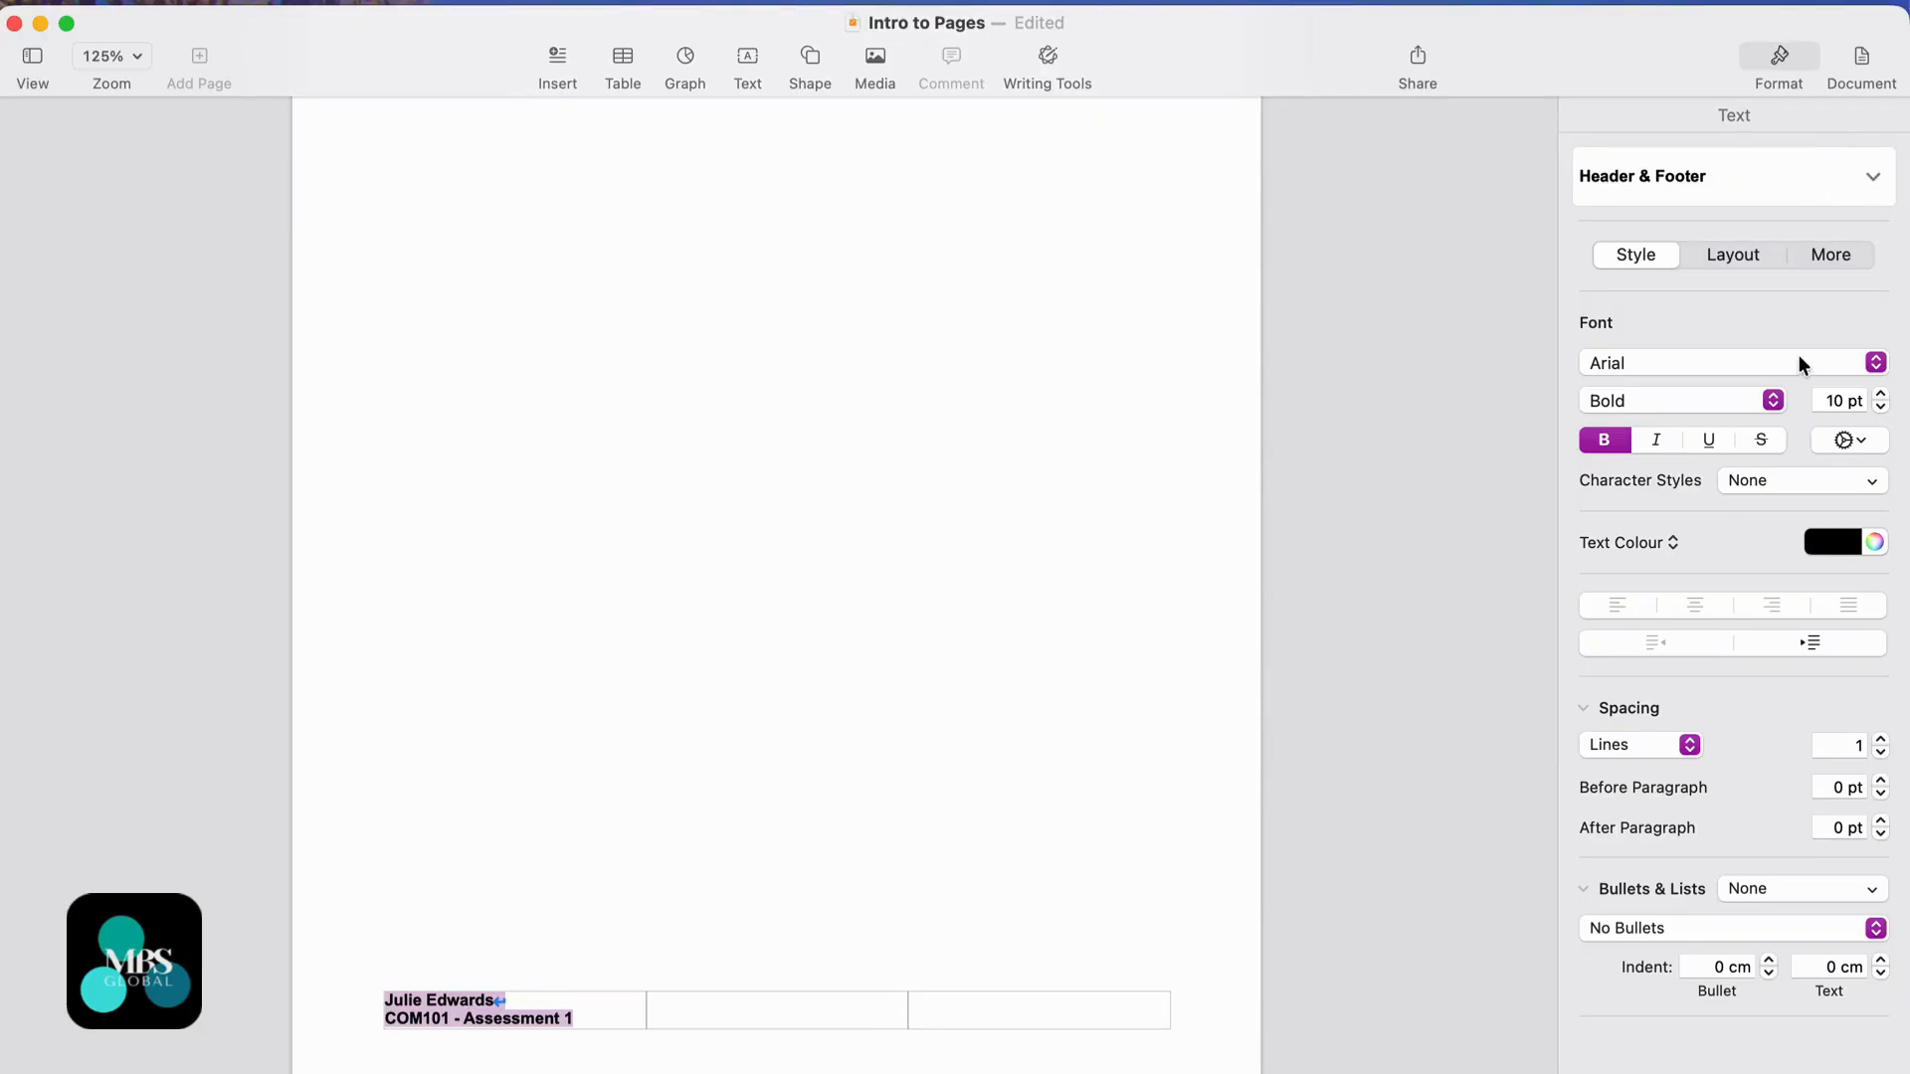
{"action": "left_click", "coordinate": [1011, 502]}
{"action": "key", "text": "Return"}
{"action": "key", "text": "Return"}
{"action": "key", "text": "Return"}
{"action": "key", "text": "Return"}
{"action": "key", "text": "Return"}
{"action": "key", "text": "Return"}
{"action": "key", "text": "Return"}
{"action": "key", "text": "Return"}
{"action": "key", "text": "Return"}
{"action": "key", "text": "Return"}
{"action": "key", "text": "Return"}
{"action": "key", "text": "Return"}
{"action": "key", "text": "Return"}
{"action": "key", "text": "Return"}
{"action": "key", "text": "Return"}
{"action": "key", "text": "Return"}
{"action": "key", "text": "Return"}
{"action": "key", "text": "Return"}
{"action": "key", "text": "Return"}
{"action": "key", "text": "Return"}
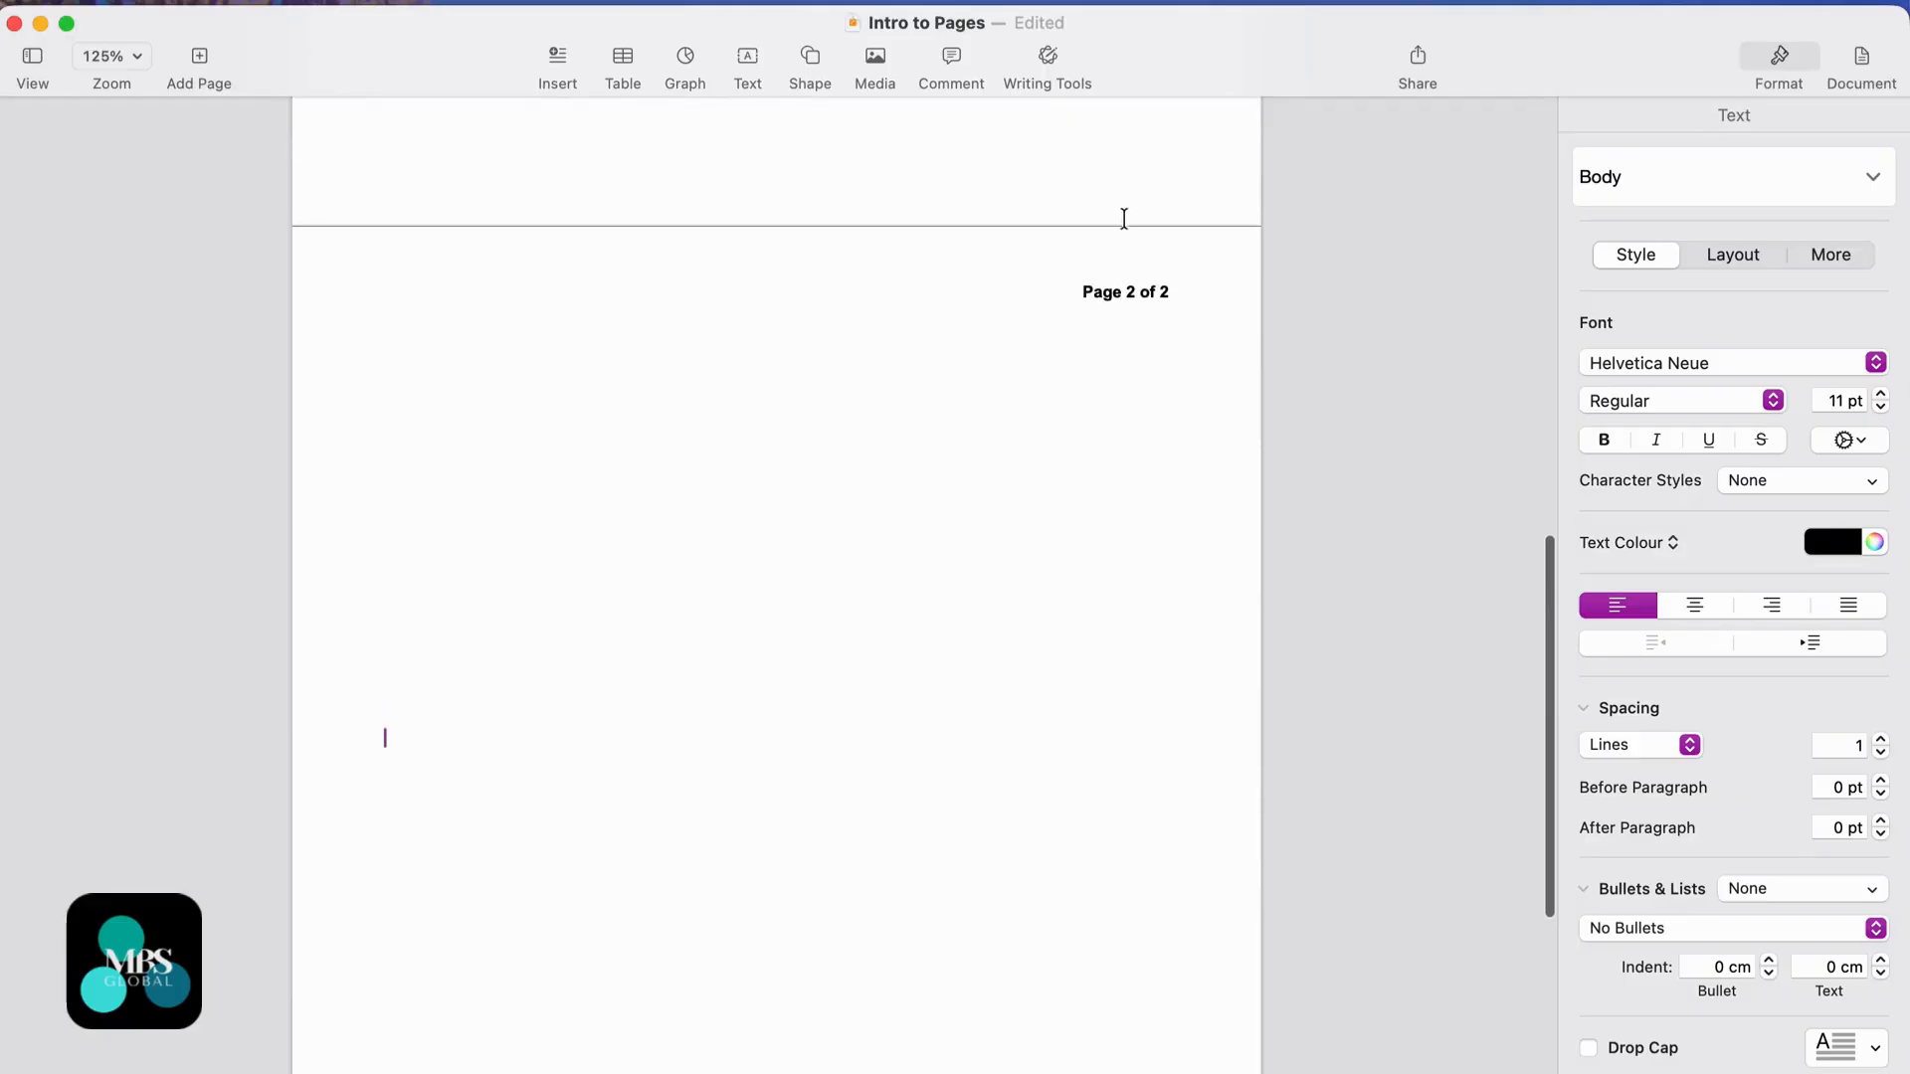
{"action": "scroll", "coordinate": [1113, 386], "scroll_direction": "up", "scroll_amount": 2}
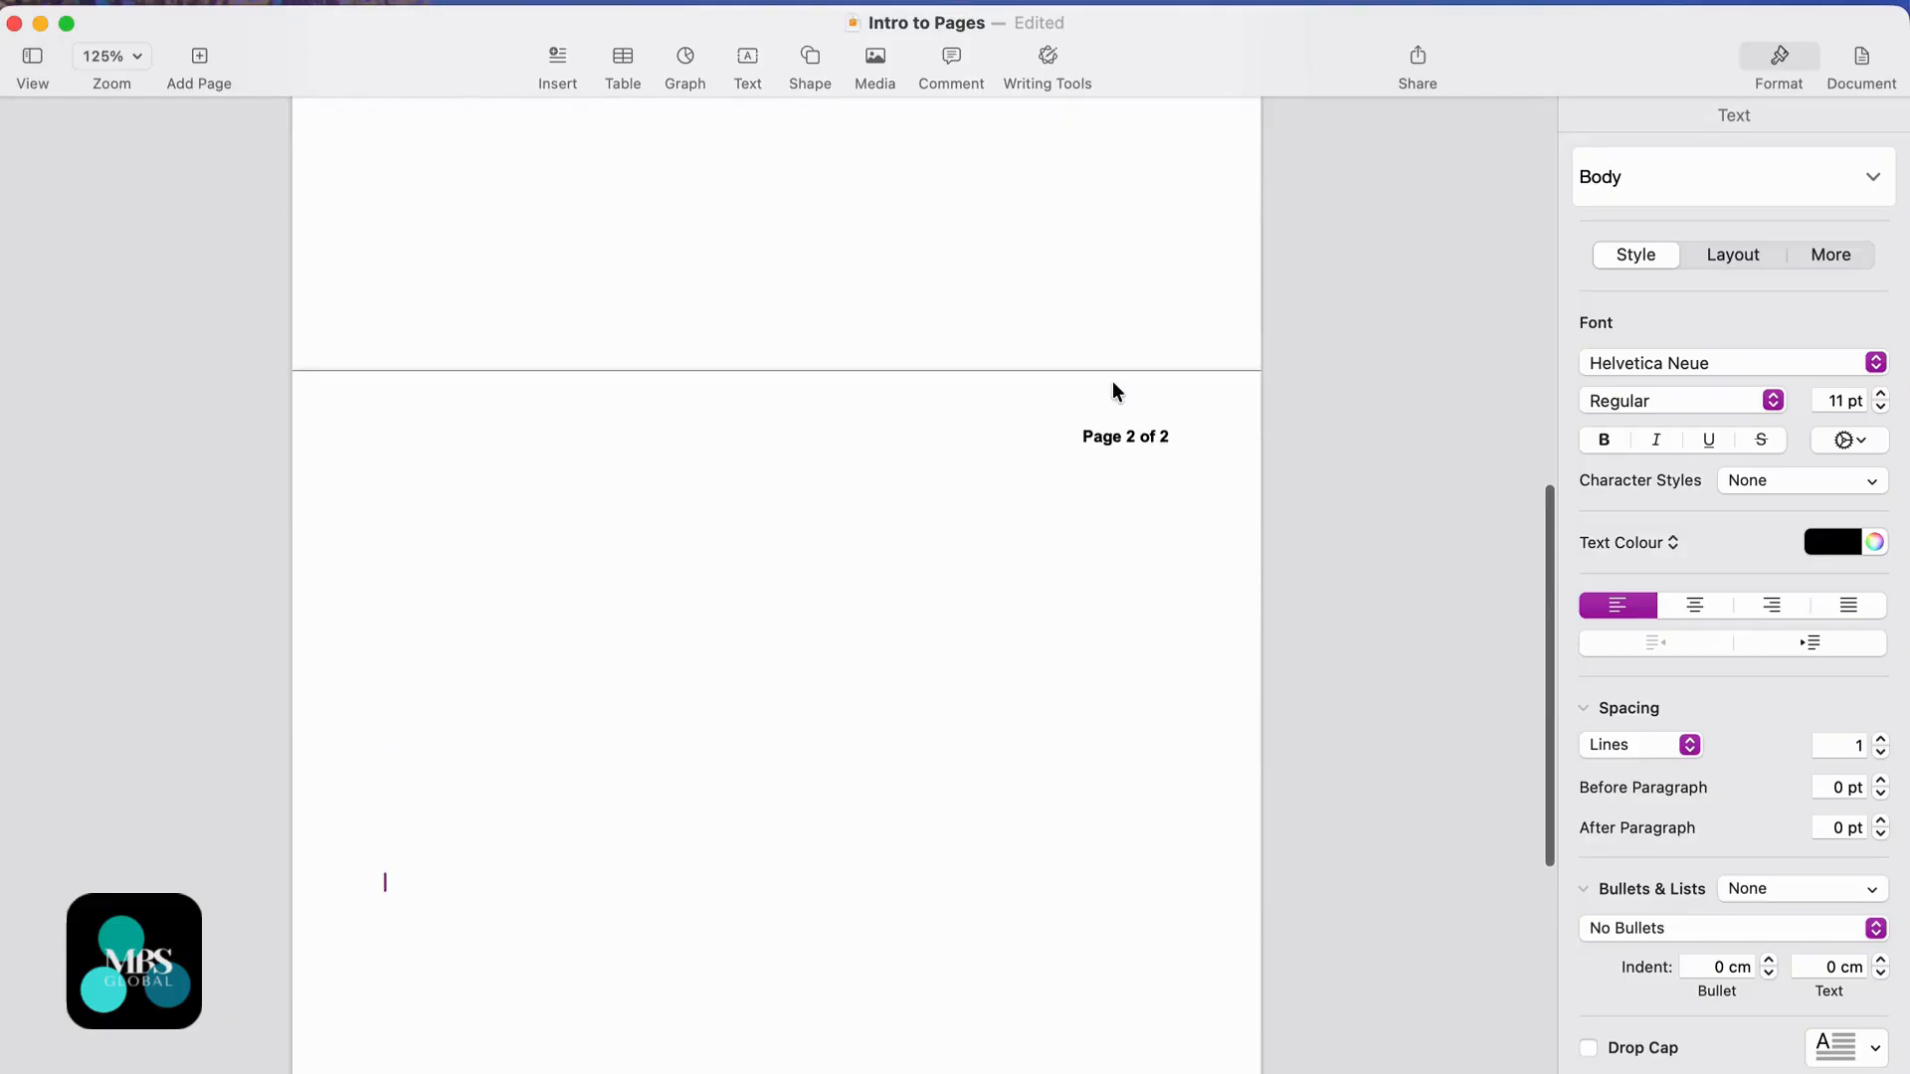
{"action": "scroll", "coordinate": [1112, 386], "scroll_direction": "up", "scroll_amount": 10}
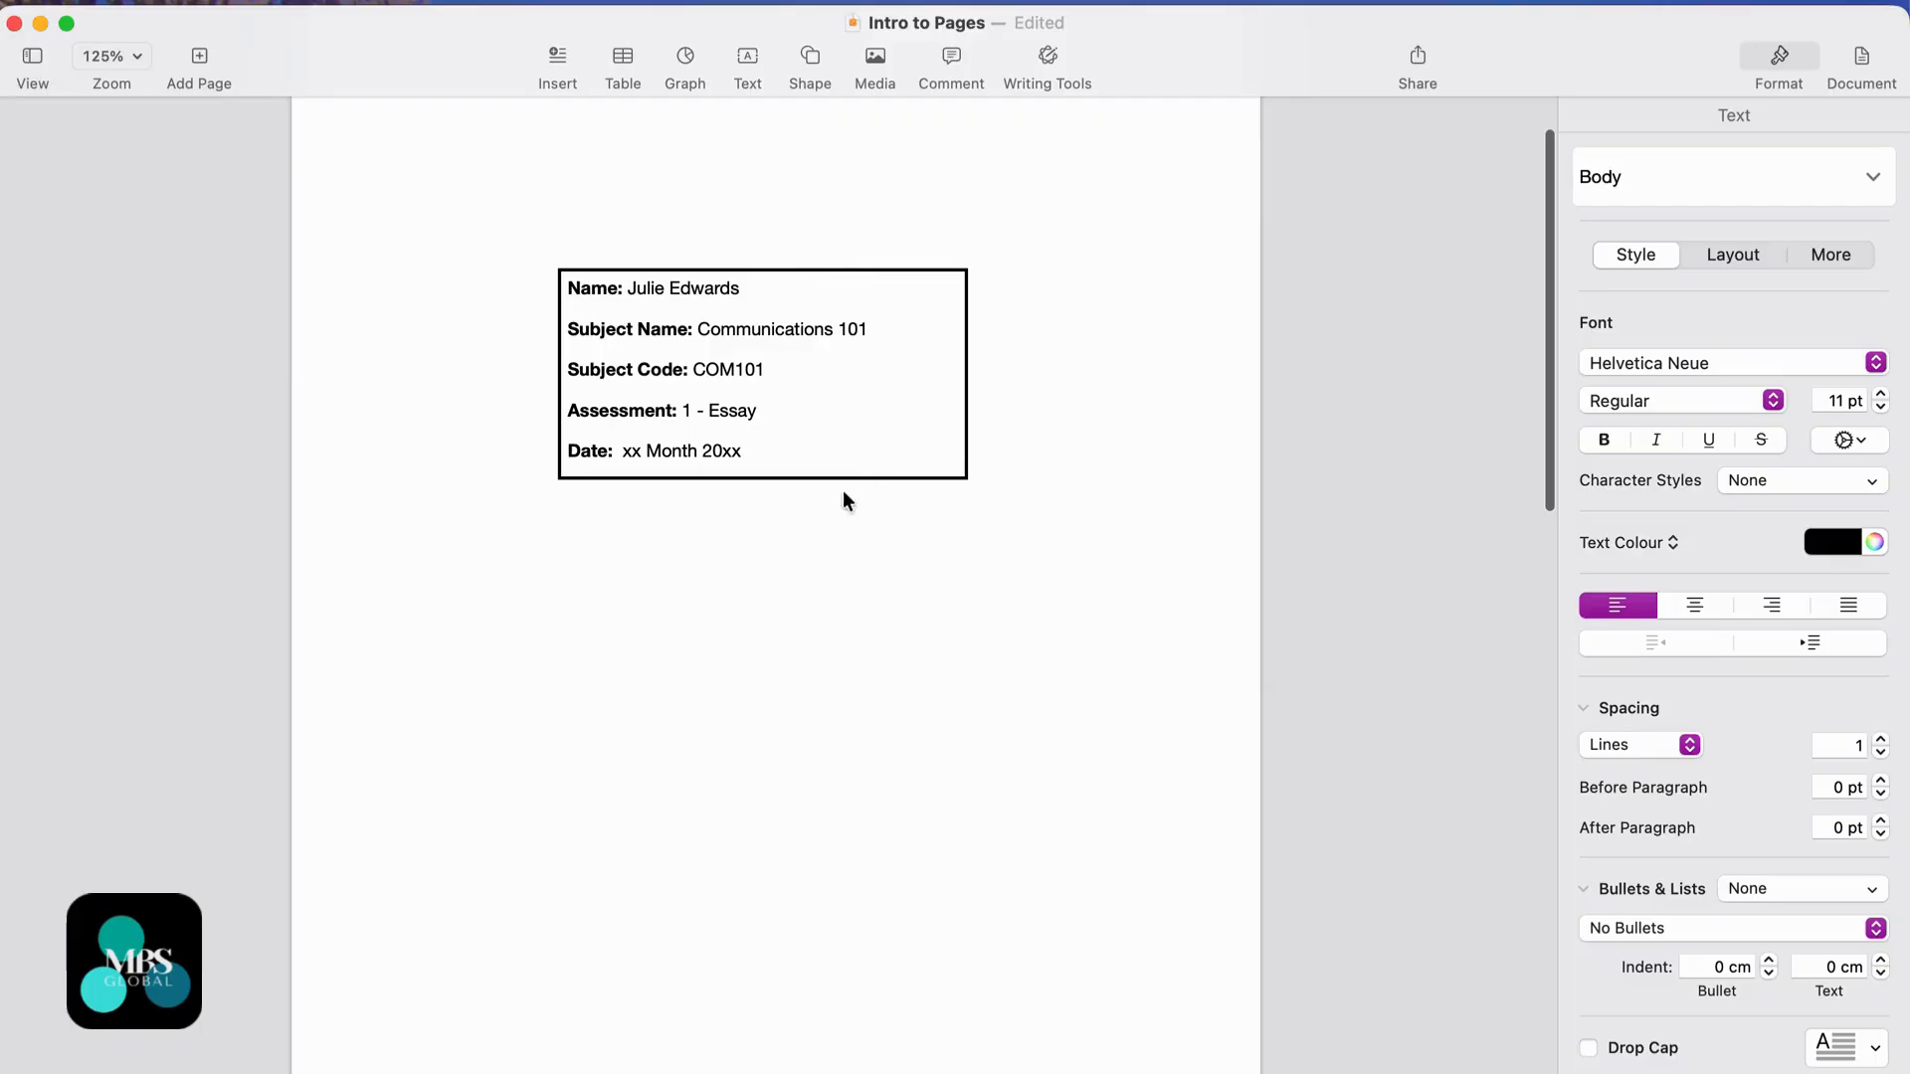
{"action": "scroll", "coordinate": [864, 524], "scroll_direction": "down", "scroll_amount": 10}
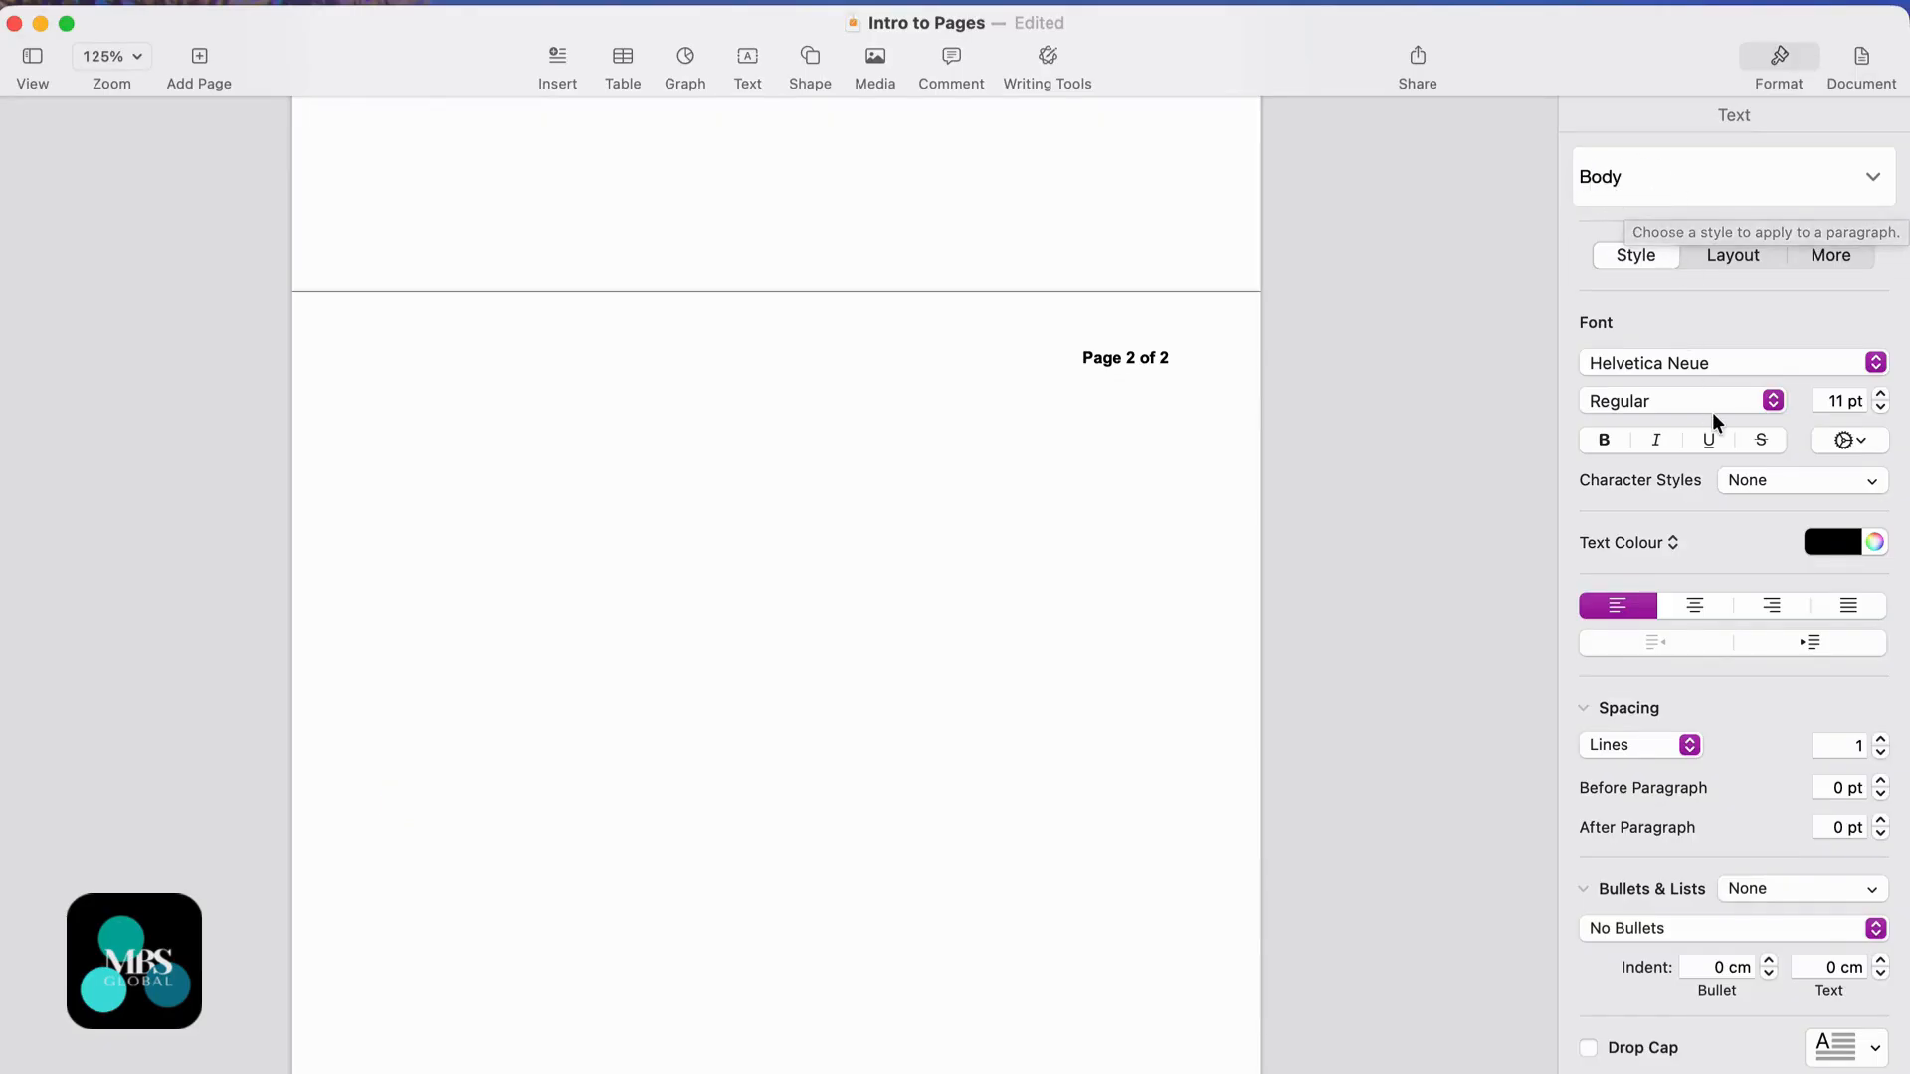
{"action": "left_click", "coordinate": [1112, 383]}
{"action": "left_click", "coordinate": [1076, 362]}
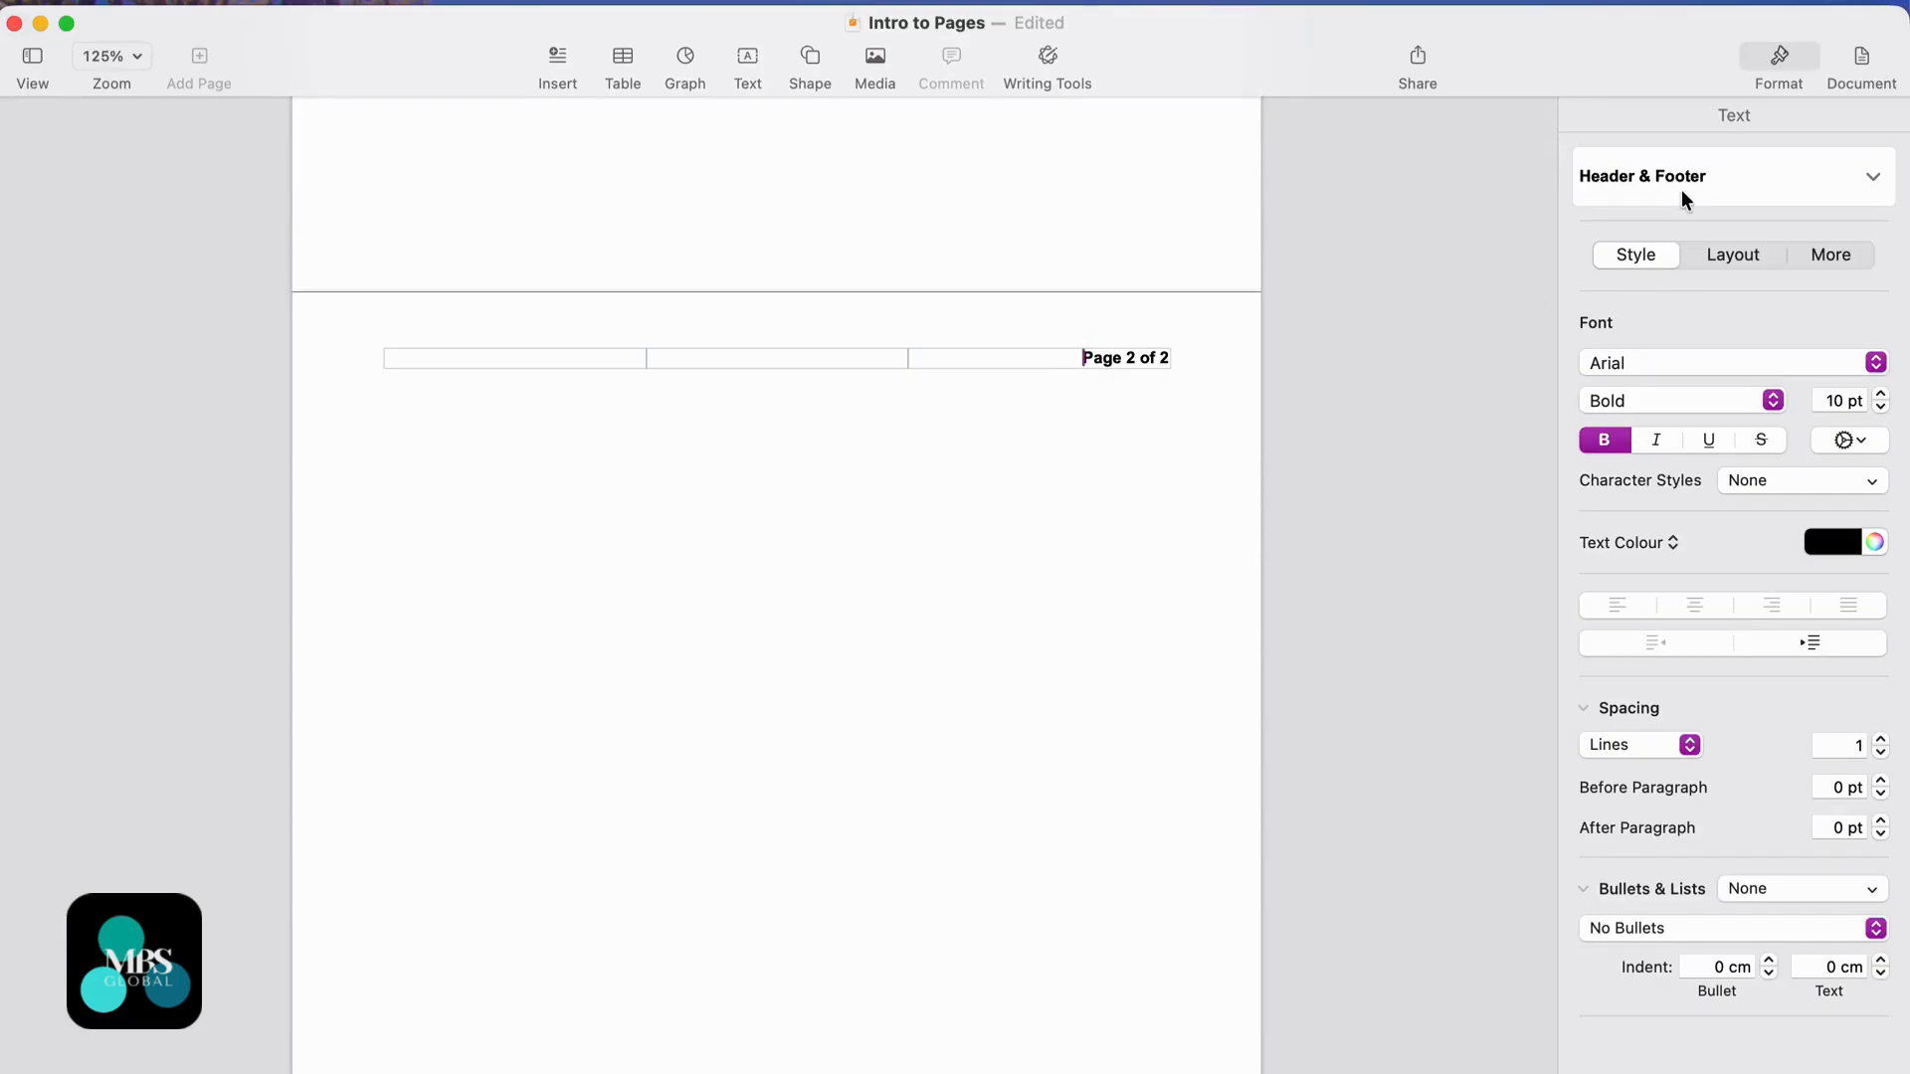
{"action": "left_click", "coordinate": [1731, 255]}
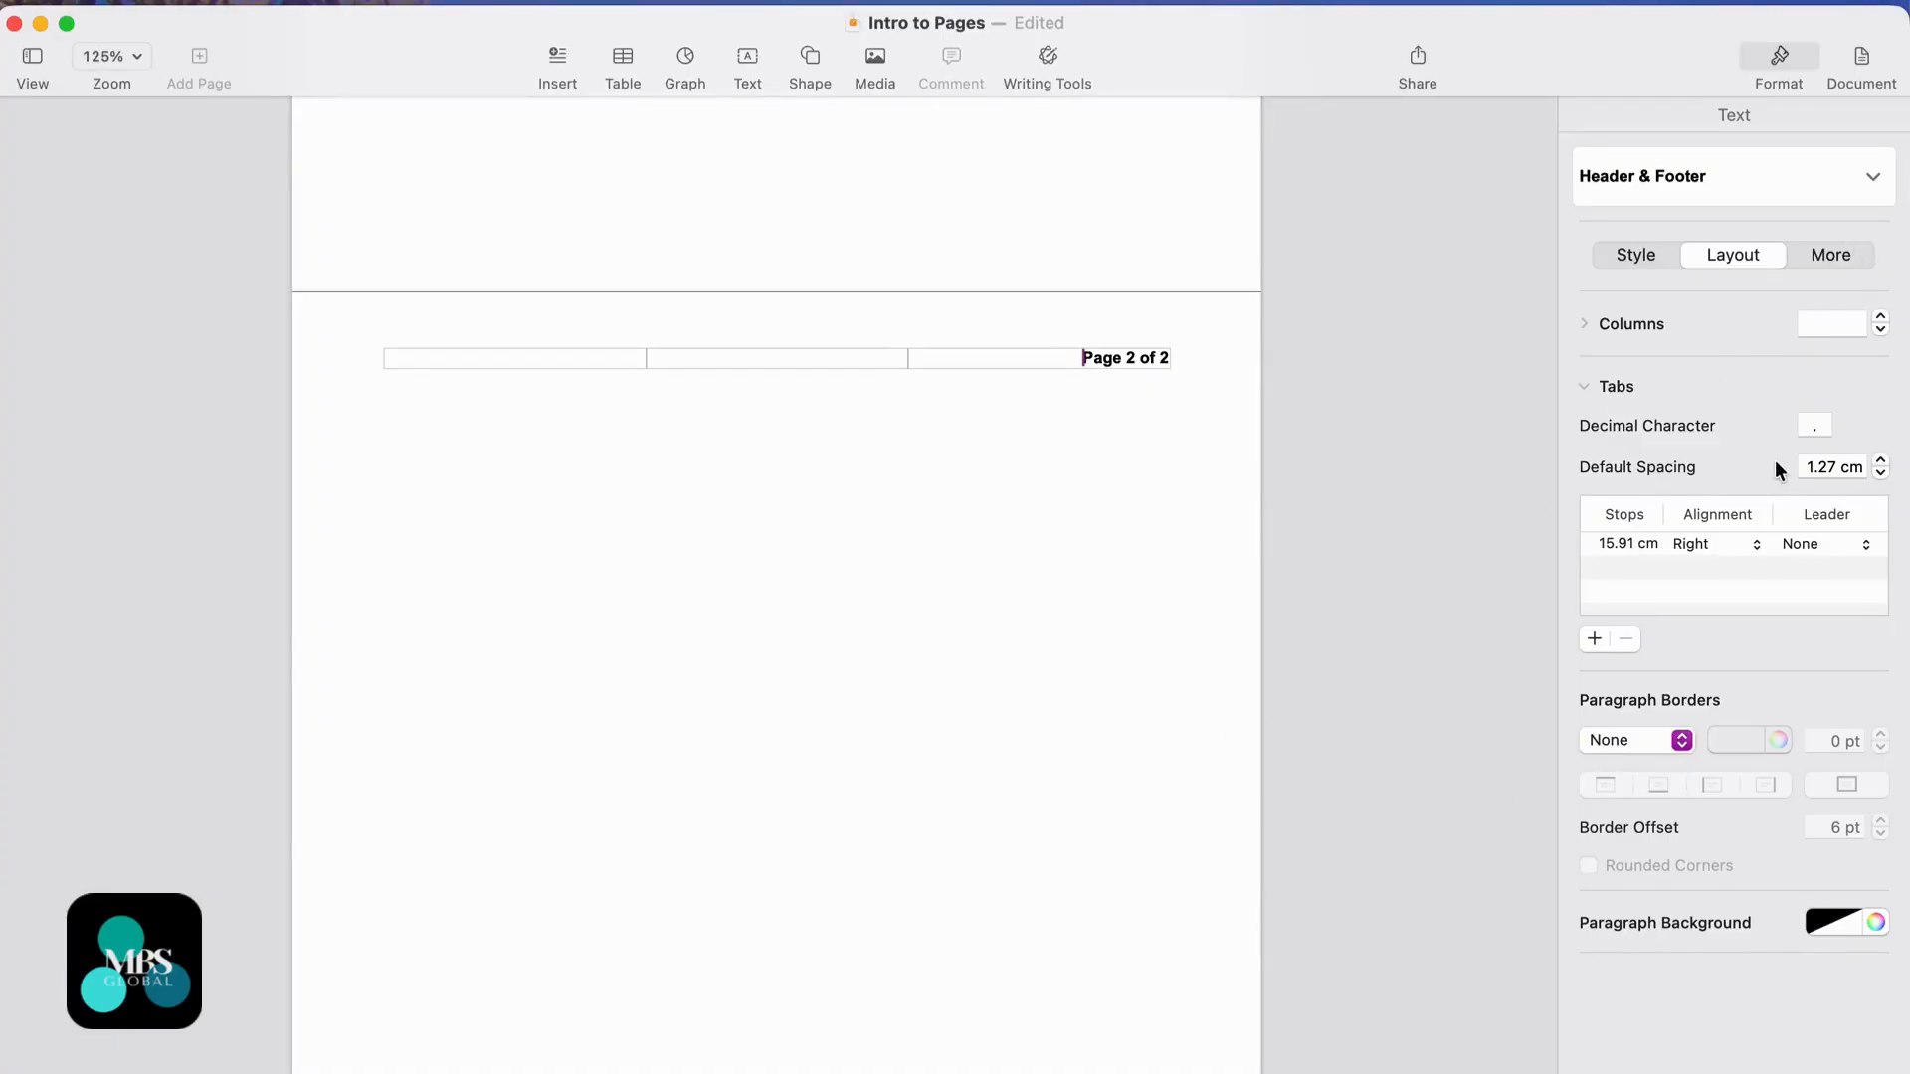
{"action": "left_click", "coordinate": [1833, 256]}
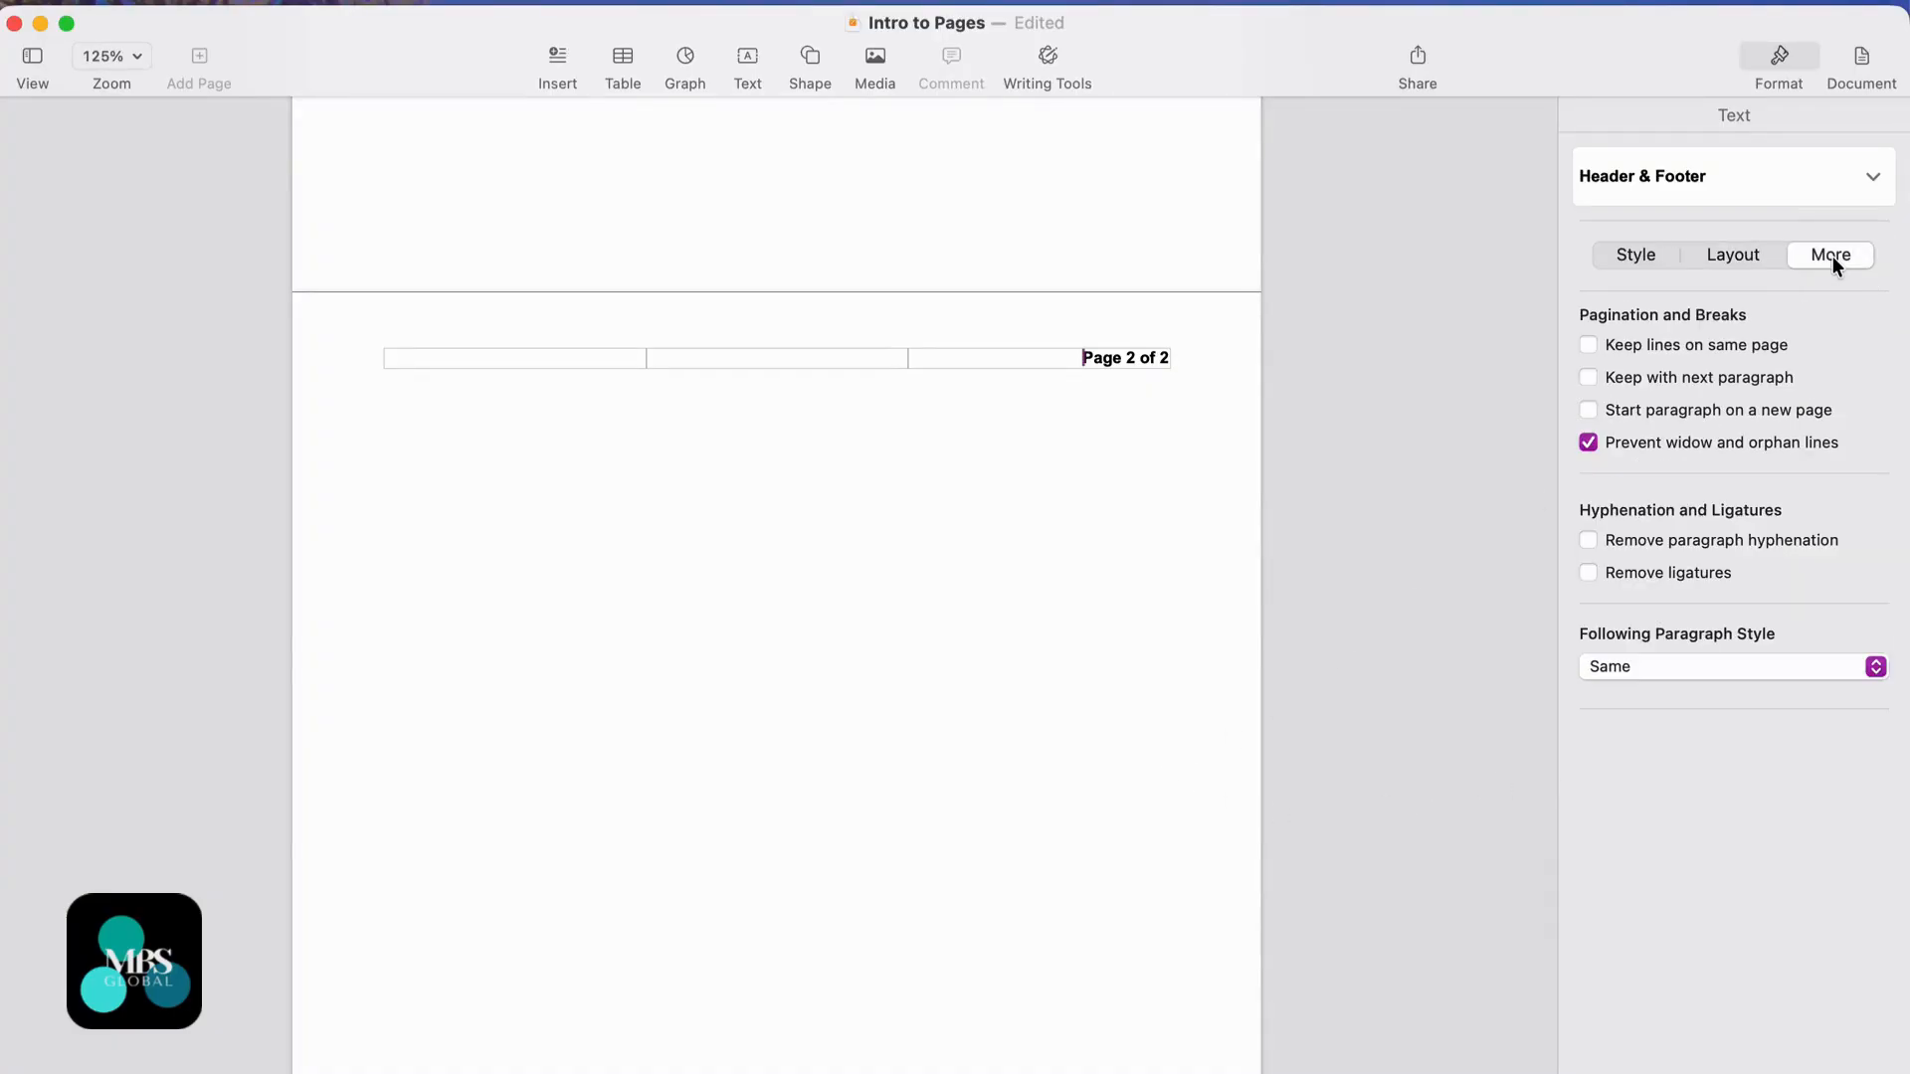
{"action": "left_click", "coordinate": [1735, 257]}
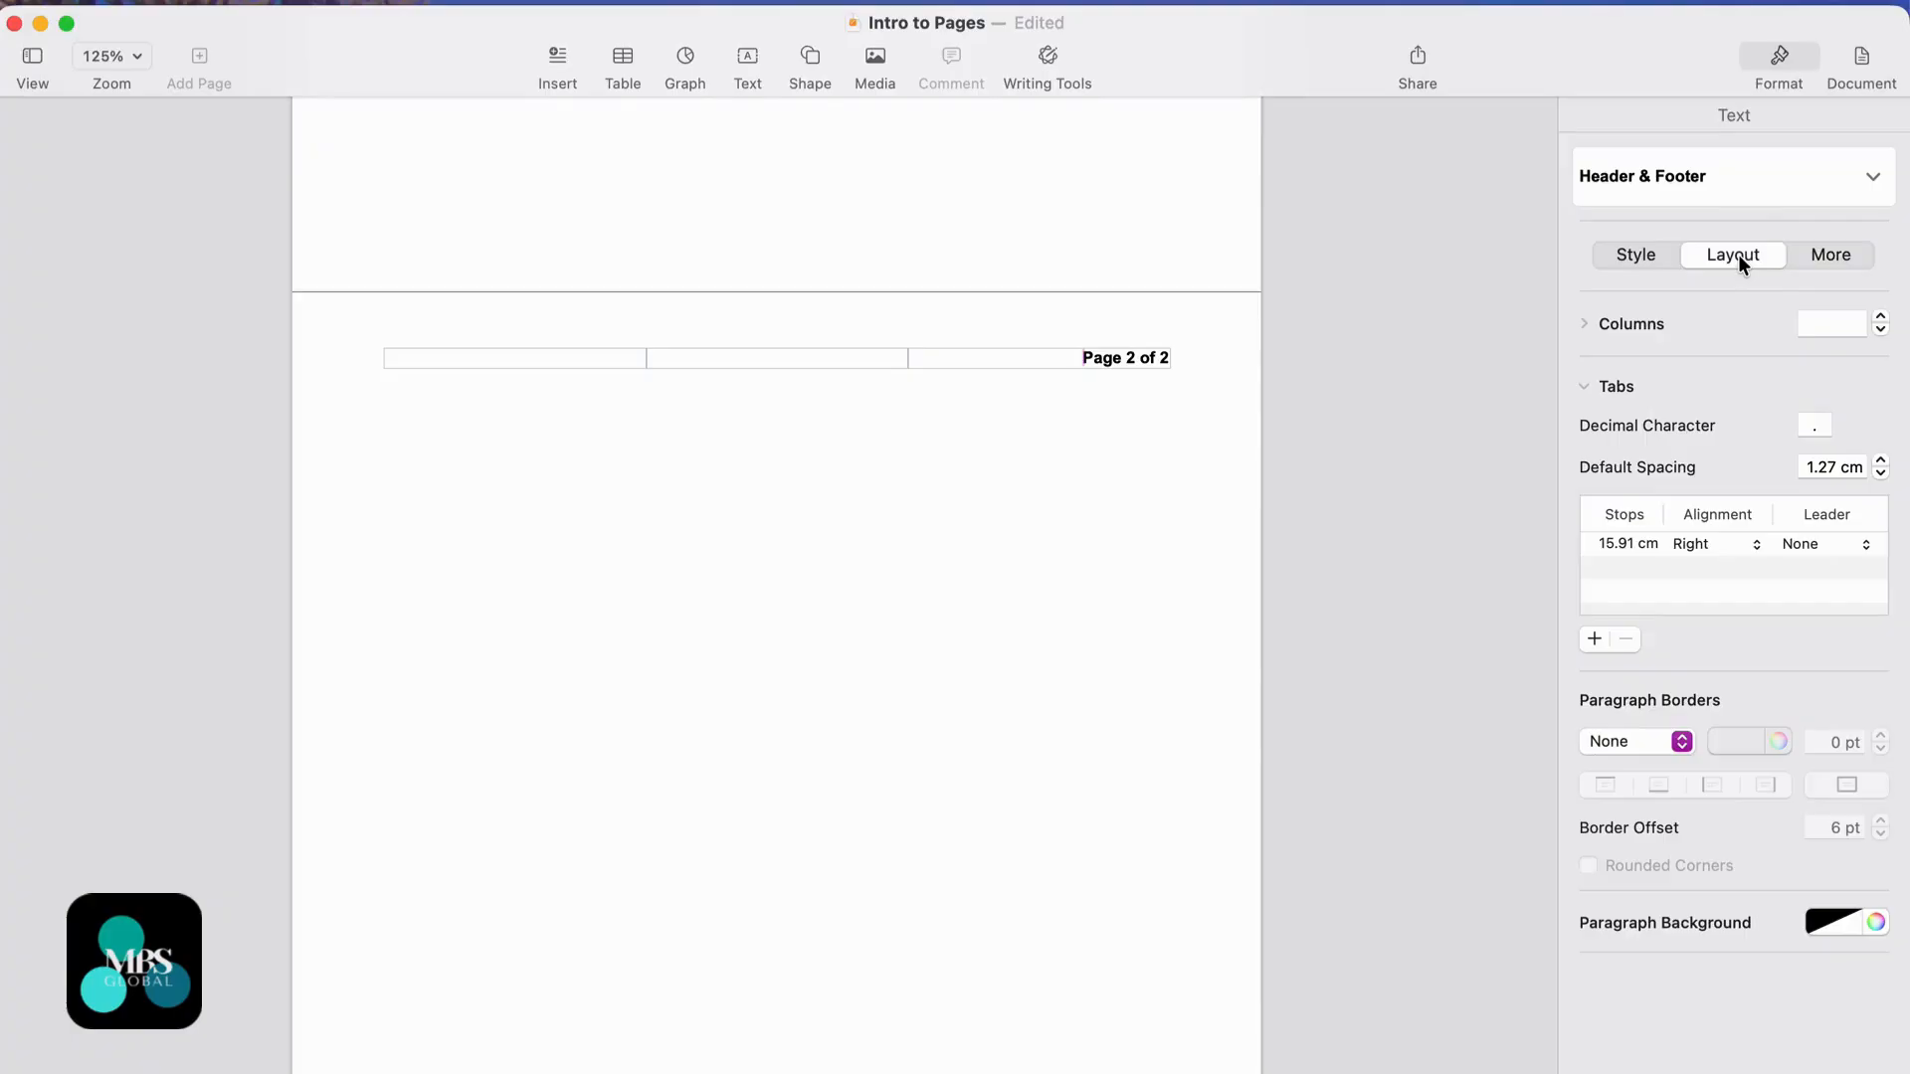
{"action": "left_click", "coordinate": [1637, 256]}
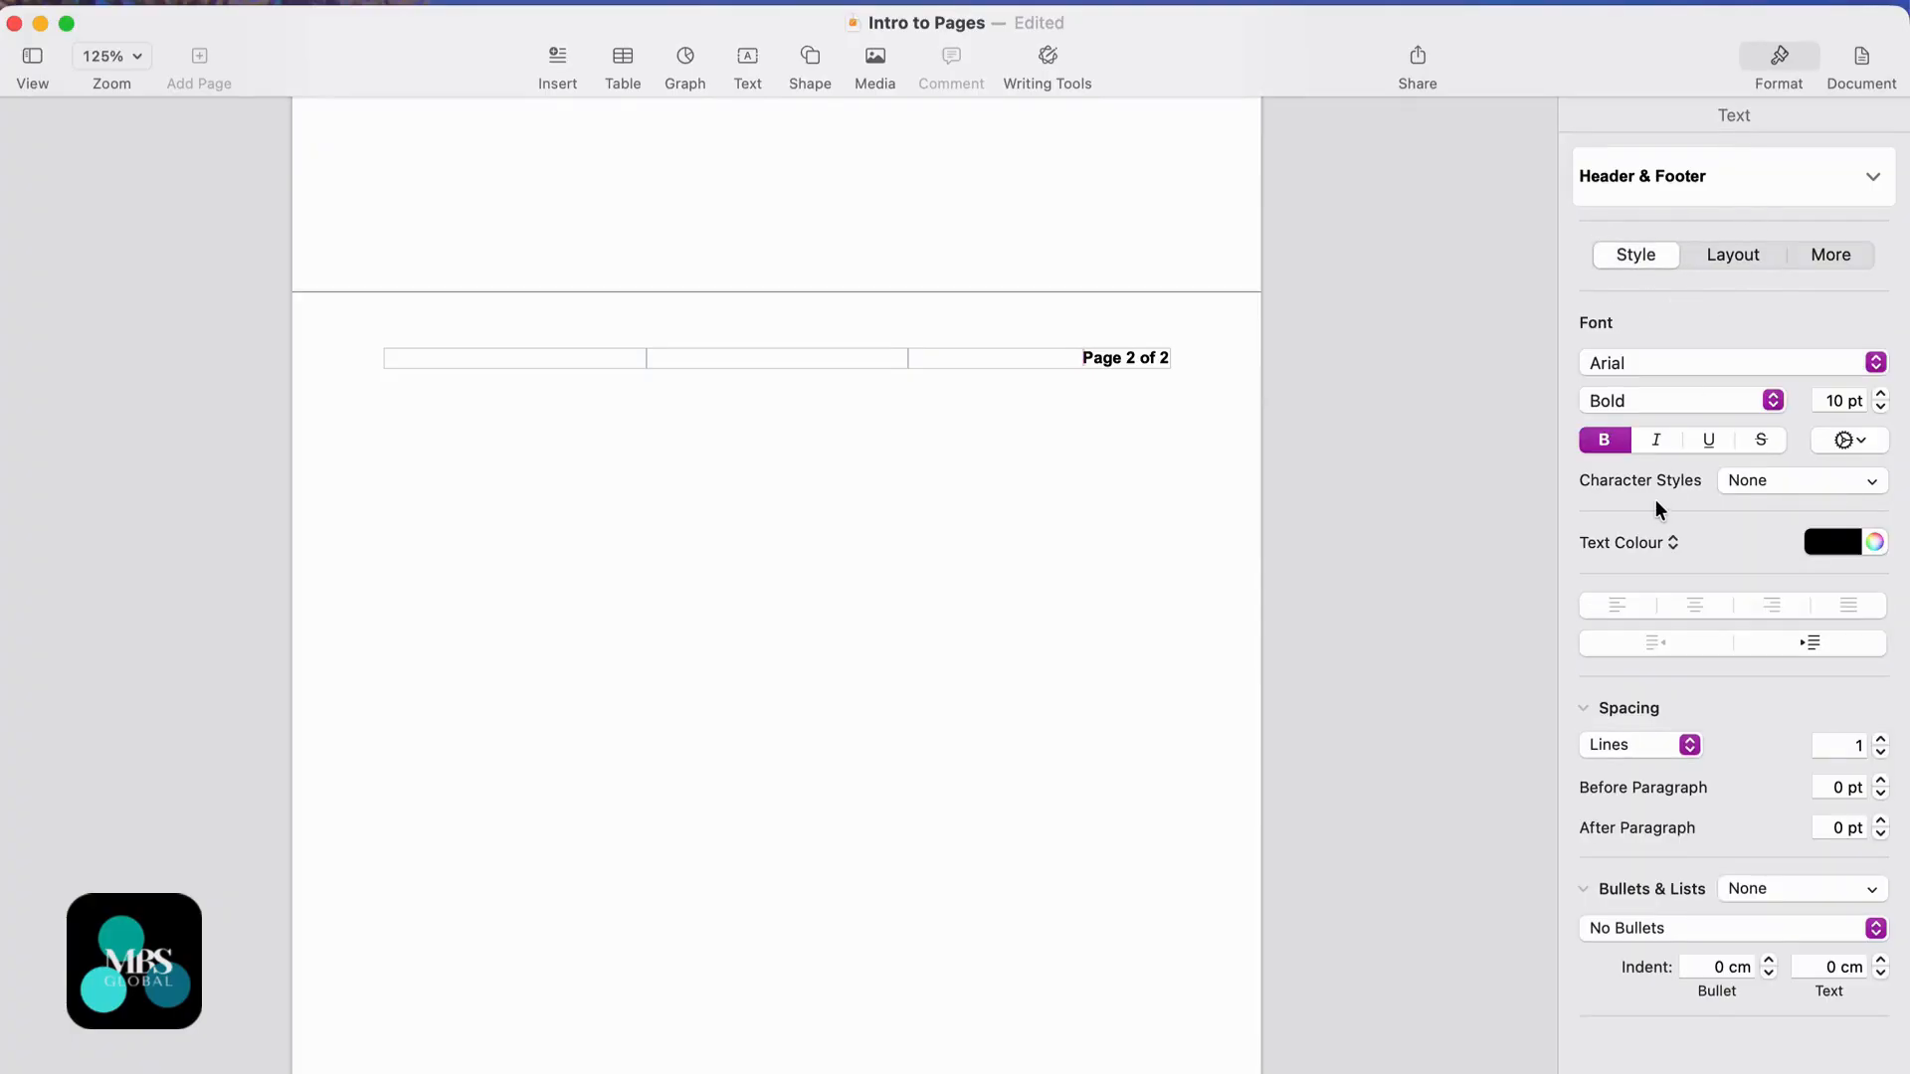
{"action": "scroll", "coordinate": [853, 759], "scroll_direction": "down", "scroll_amount": 5}
{"action": "scroll", "coordinate": [853, 760], "scroll_direction": "up", "scroll_amount": 5}
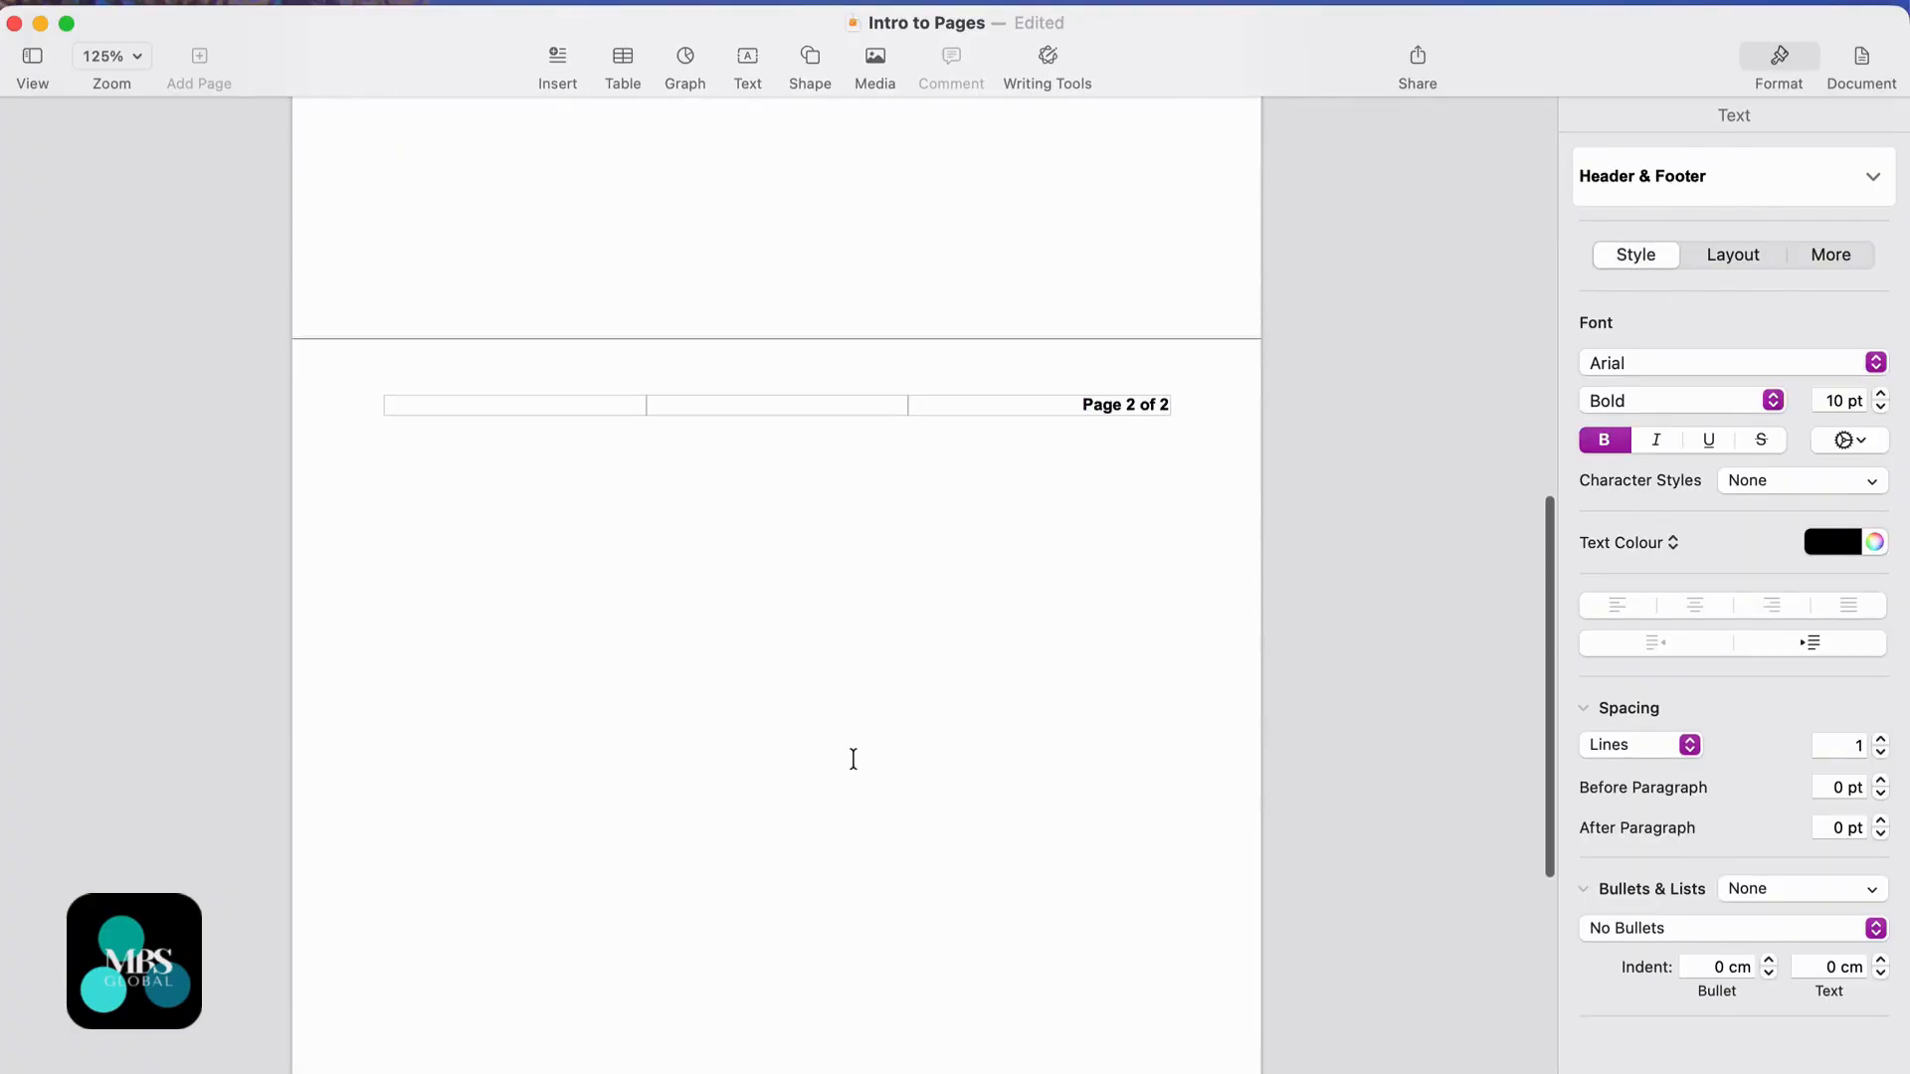
{"action": "scroll", "coordinate": [854, 759], "scroll_direction": "down", "scroll_amount": 5}
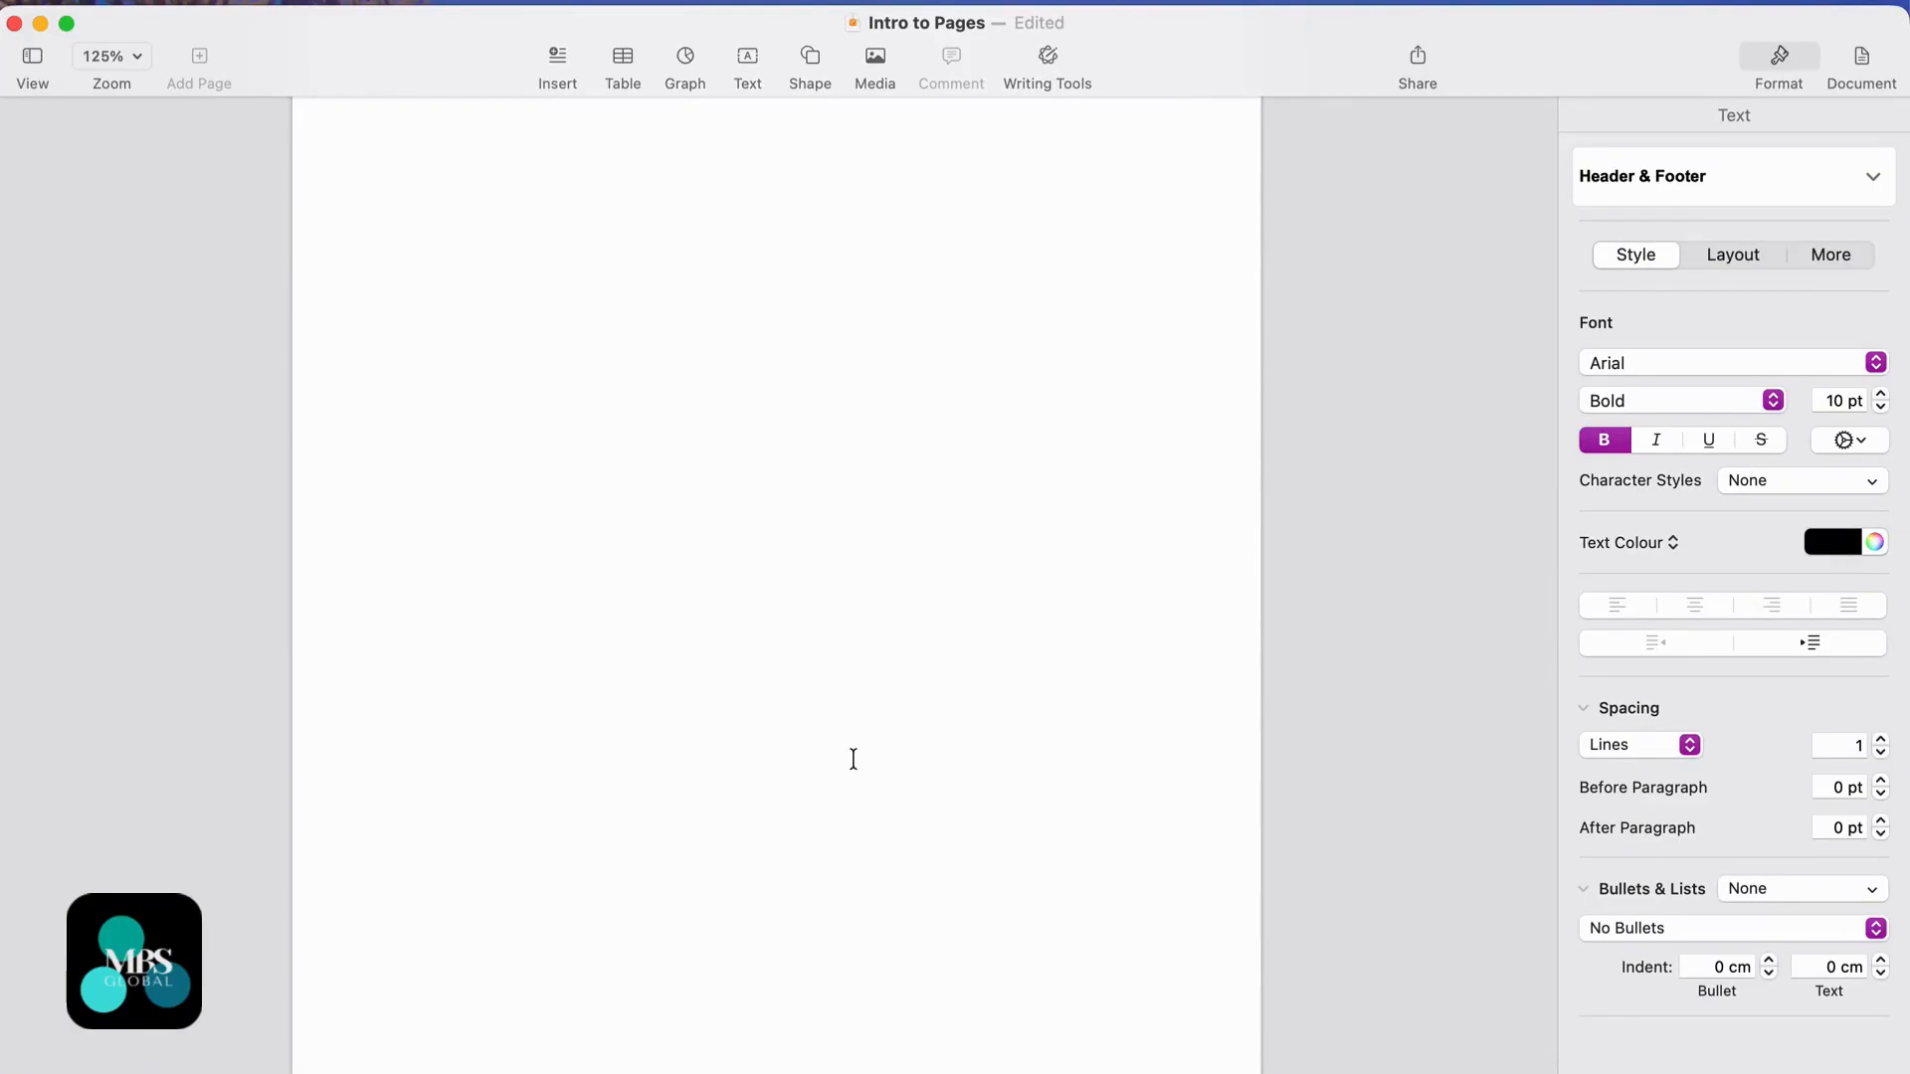